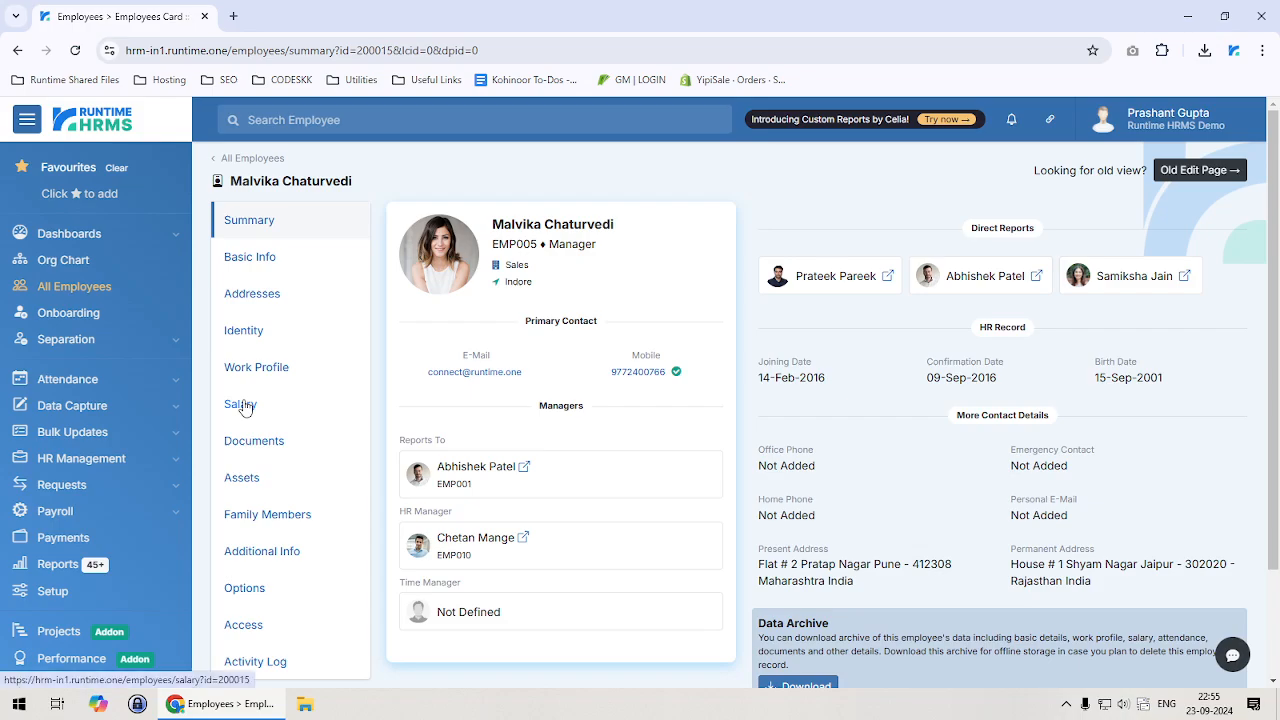
# Open the employee's salary revisions and open the 01-SEP-2024 revision for editing
pyautogui.click(241, 405)
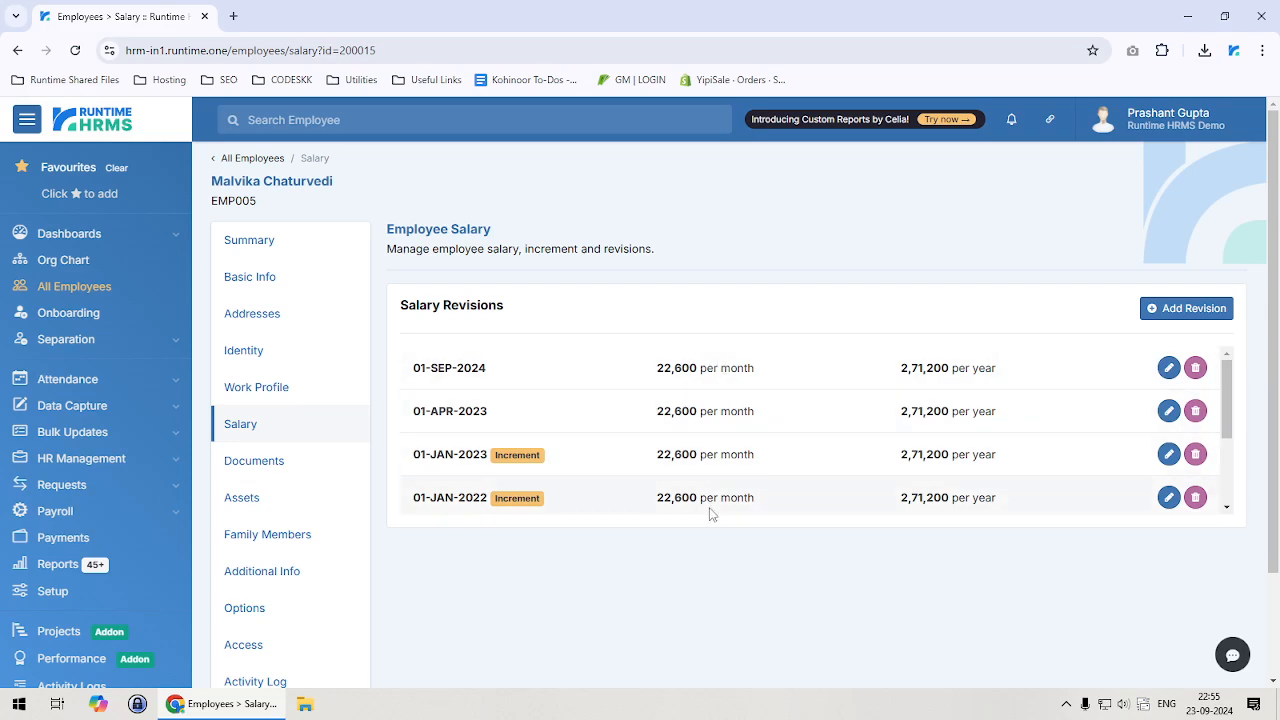
pyautogui.scroll(-3, 785, 521)
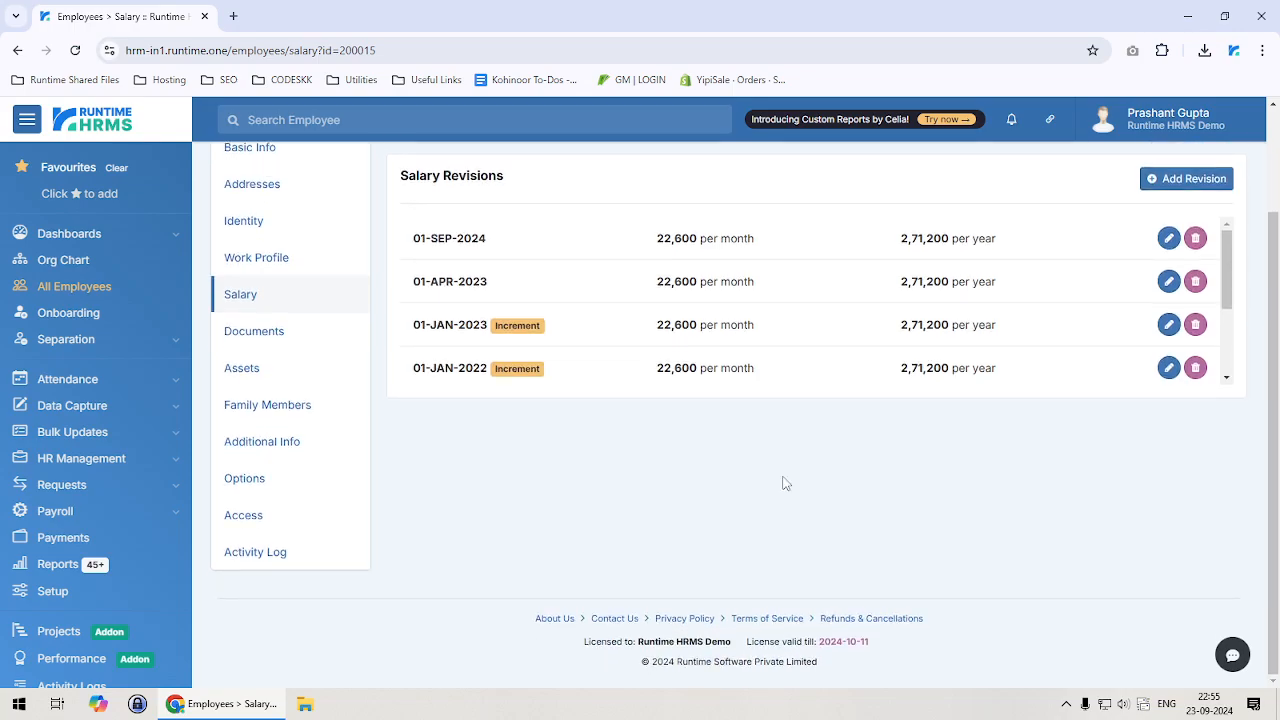
pyautogui.click(1168, 239)
pyautogui.scroll(-2, 847, 400)
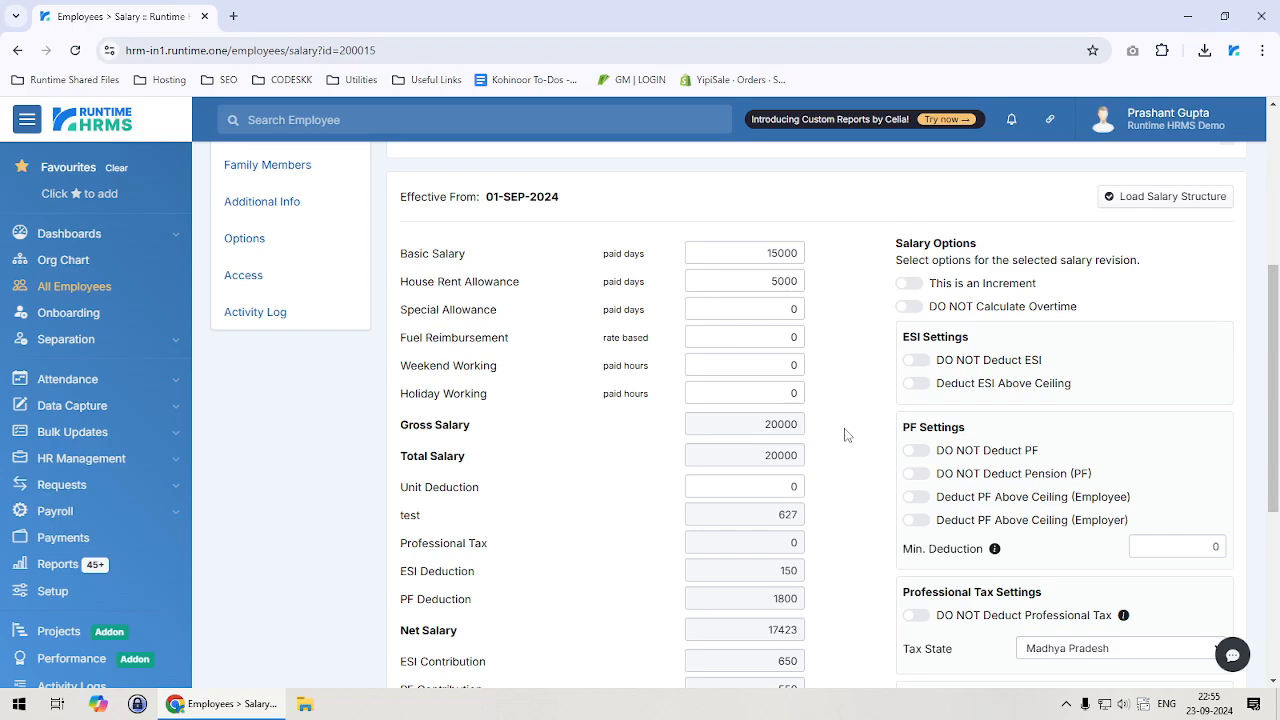
# Examine the revision's earning and deduction components, including Basic Salary, House Rent Allowance and Unit Deduction
pyautogui.scroll(3, 840, 420)
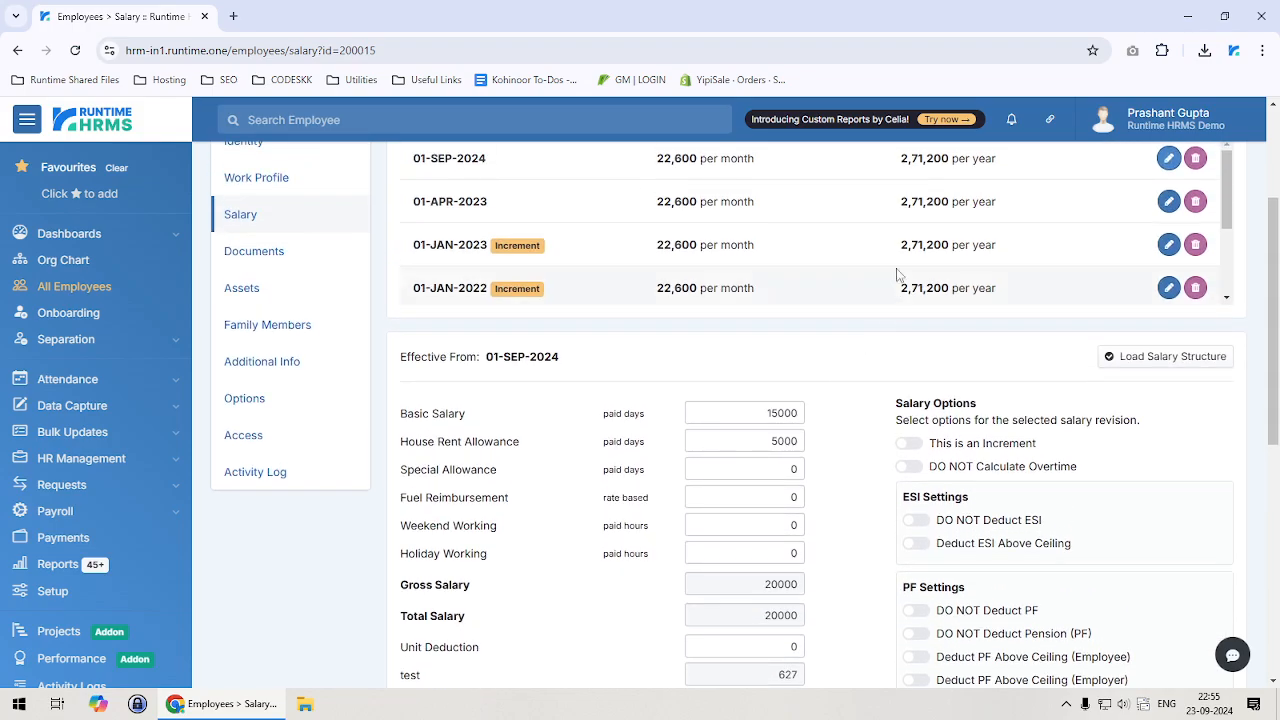
pyautogui.moveTo(657, 318); pyautogui.dragTo(757, 318)
pyautogui.scroll(-3, 800, 337)
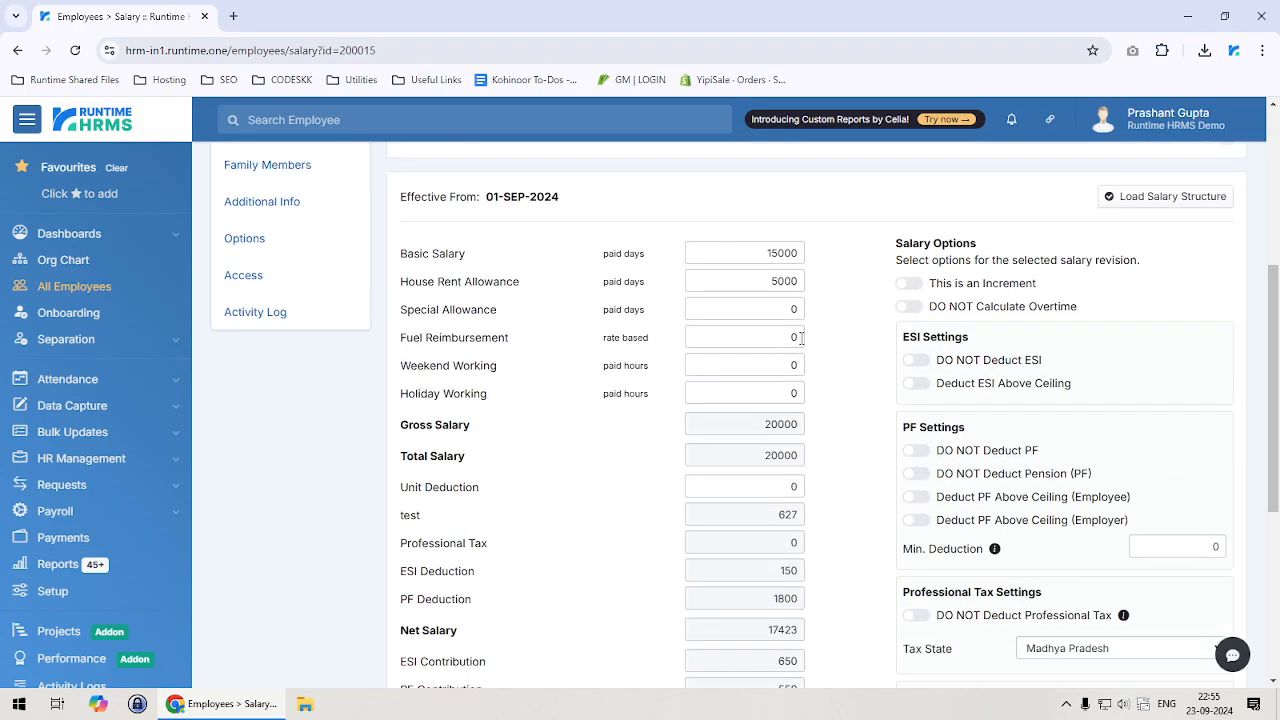
pyautogui.moveTo(760, 253); pyautogui.dragTo(815, 258)
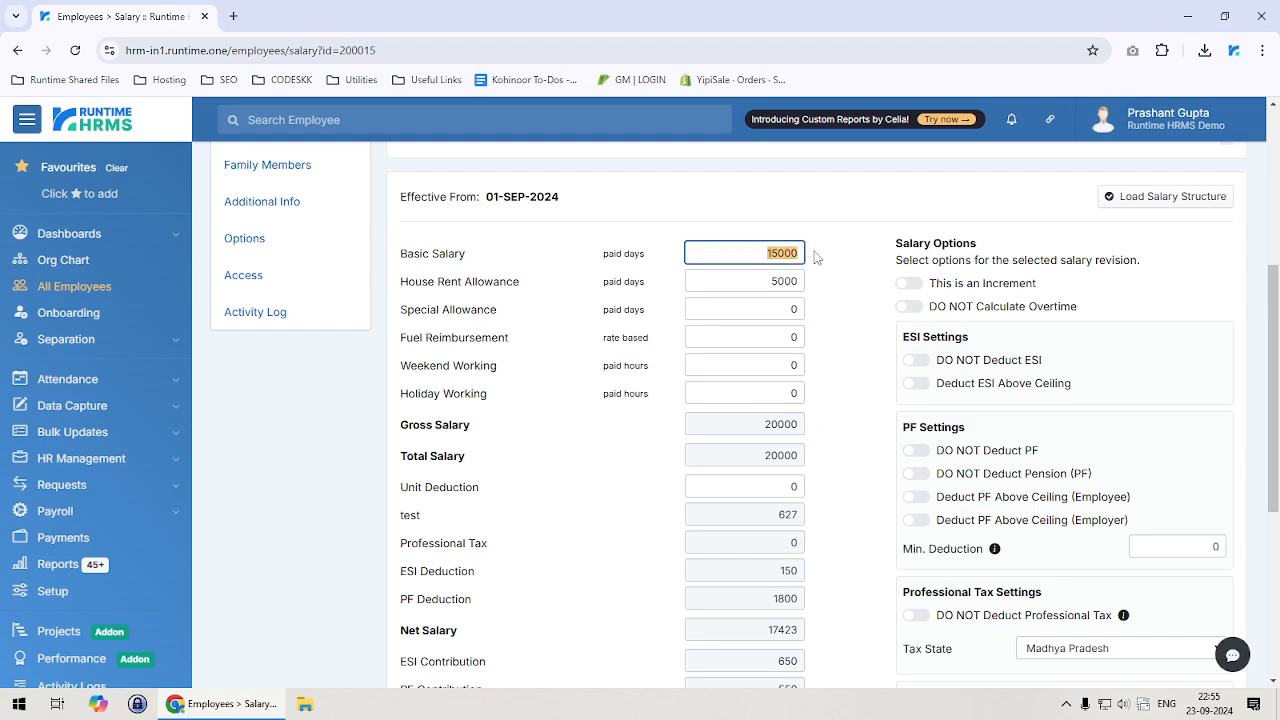
pyautogui.click(767, 280)
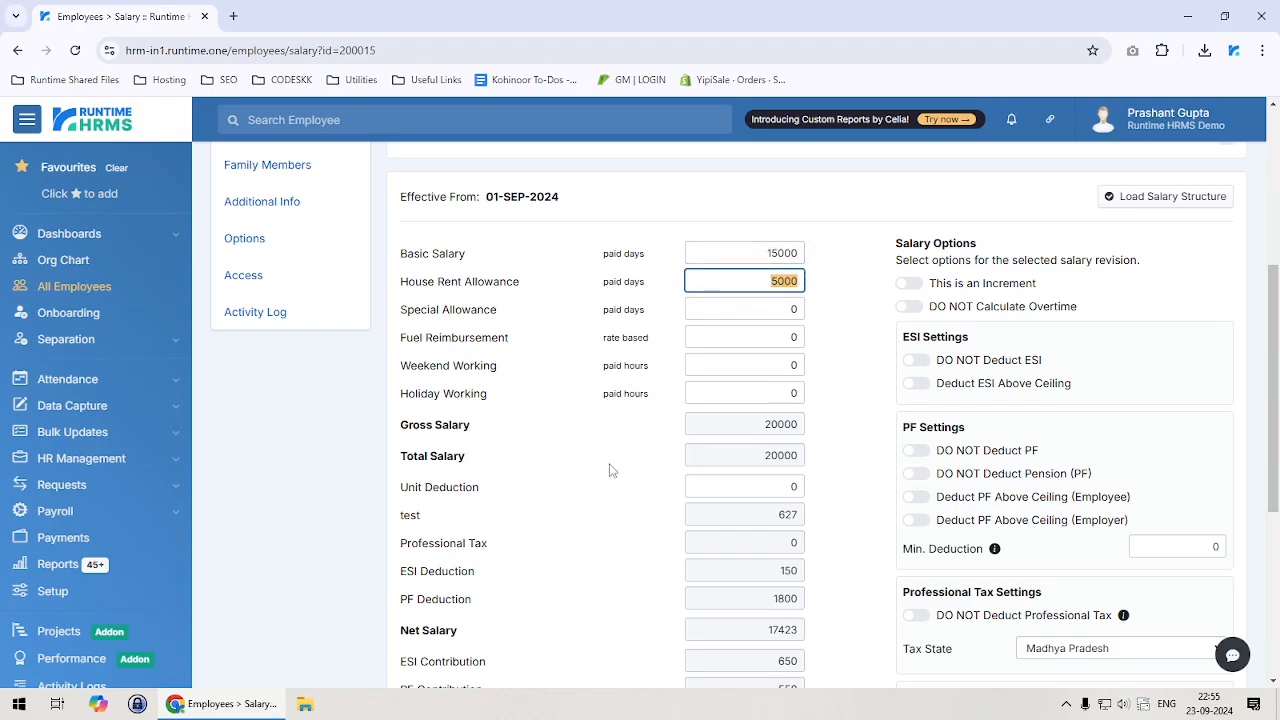
pyautogui.scroll(-1, 617, 470)
pyautogui.click(775, 407)
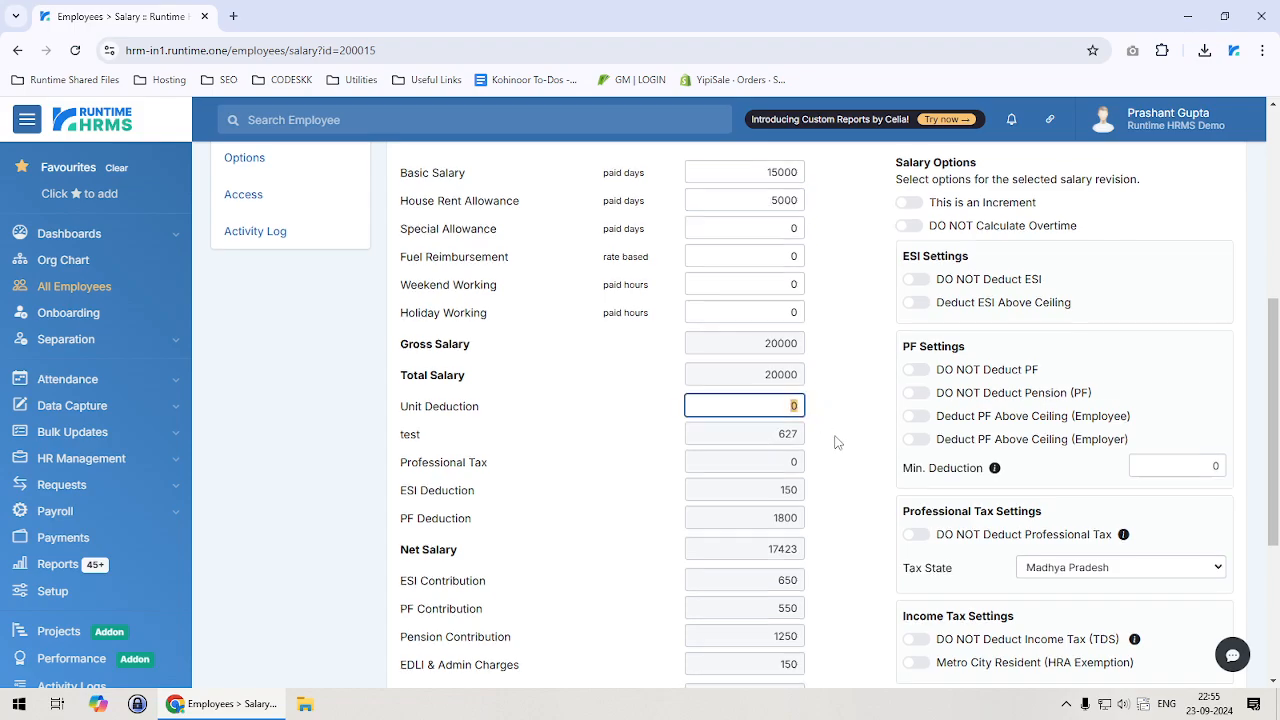
pyautogui.scroll(-1, 836, 442)
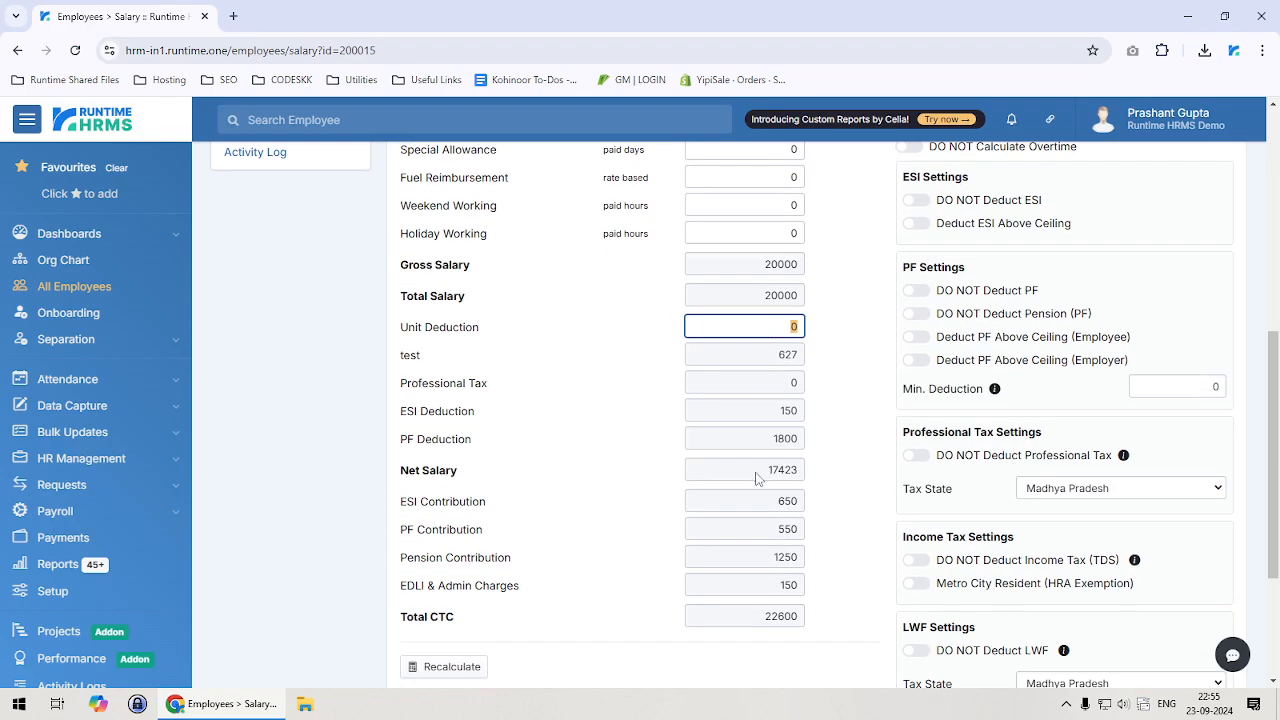
# Compare the Net Salary with the Gross and Total Salary, and check the employer contributions and Total CTC
pyautogui.moveTo(766, 471); pyautogui.dragTo(812, 479)
pyautogui.scroll(1, 812, 479)
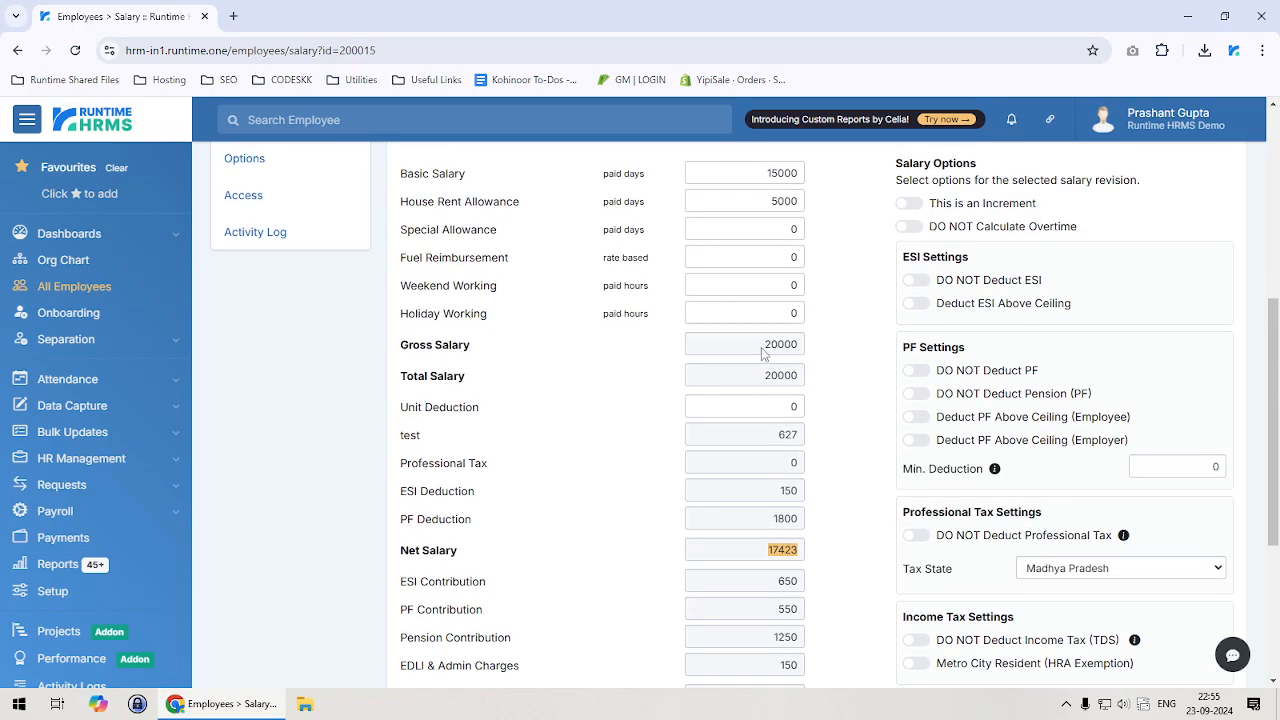
pyautogui.moveTo(760, 350); pyautogui.dragTo(810, 395)
pyautogui.moveTo(758, 552); pyautogui.dragTo(802, 560)
pyautogui.scroll(-2, 834, 451)
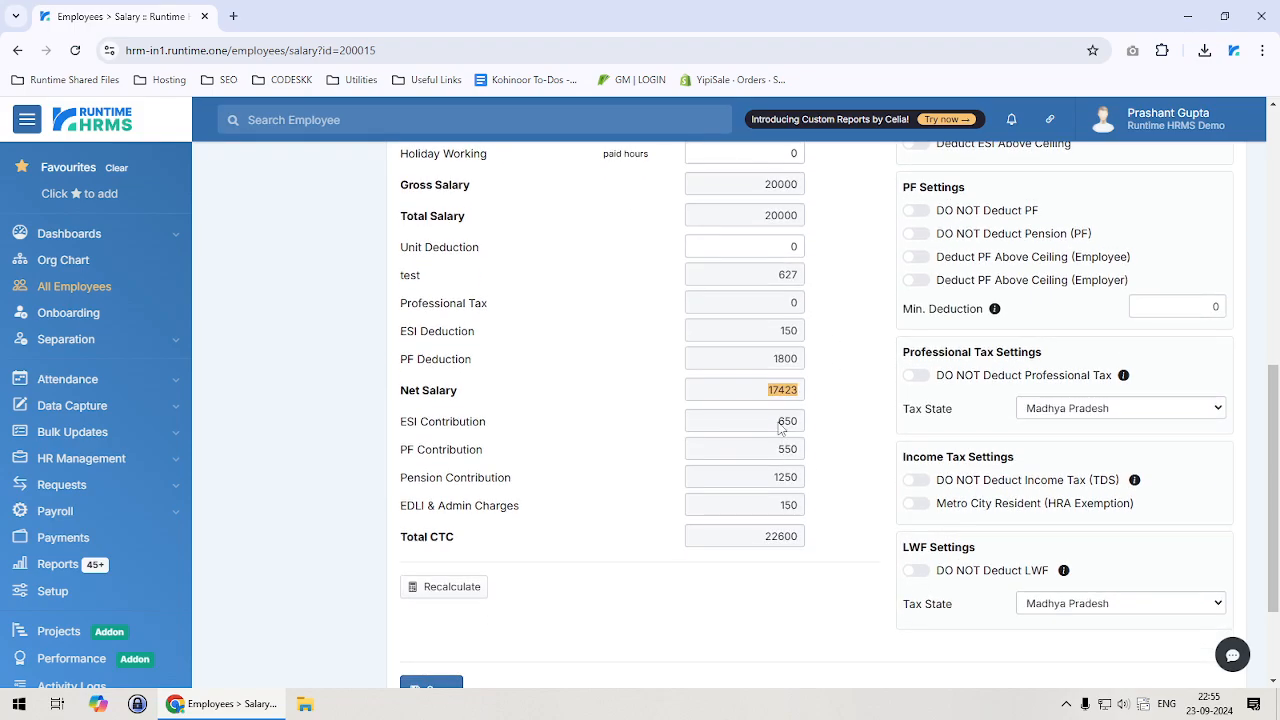
pyautogui.moveTo(781, 428); pyautogui.dragTo(796, 425)
pyautogui.moveTo(757, 540); pyautogui.dragTo(809, 543)
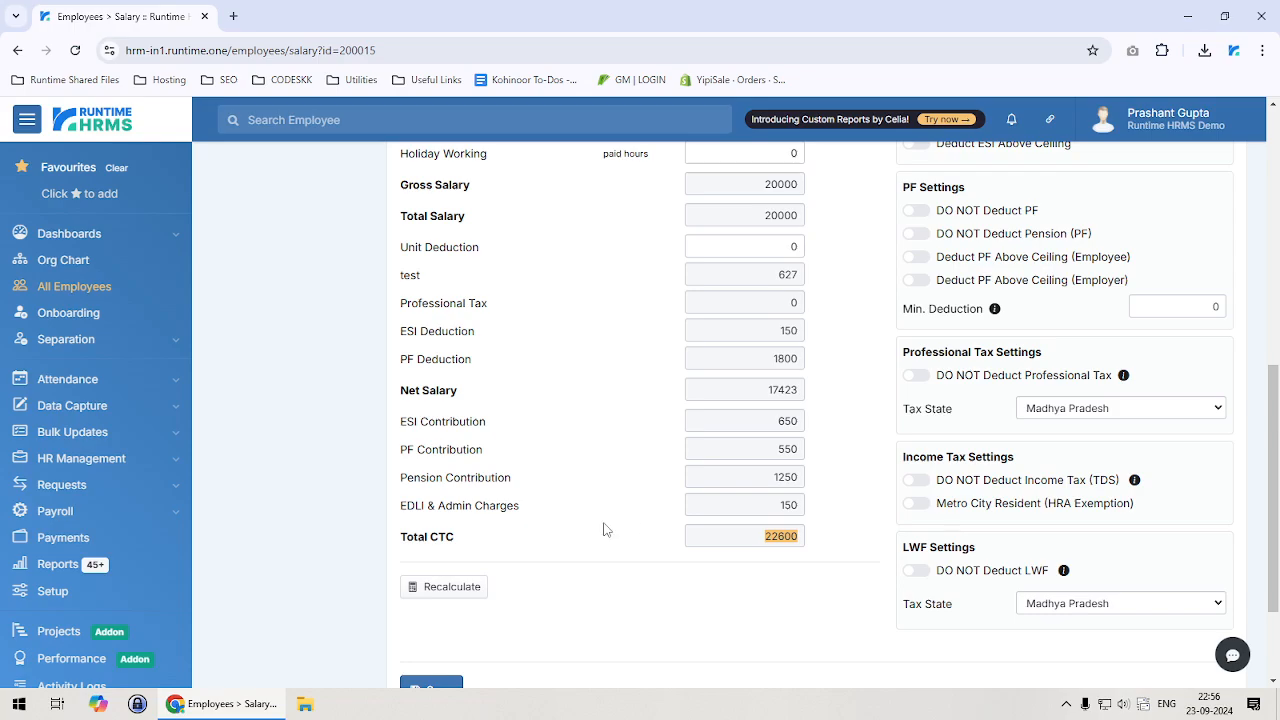
# Set the Special Allowance to 2000 and recalculate the salary
pyautogui.scroll(3, 603, 528)
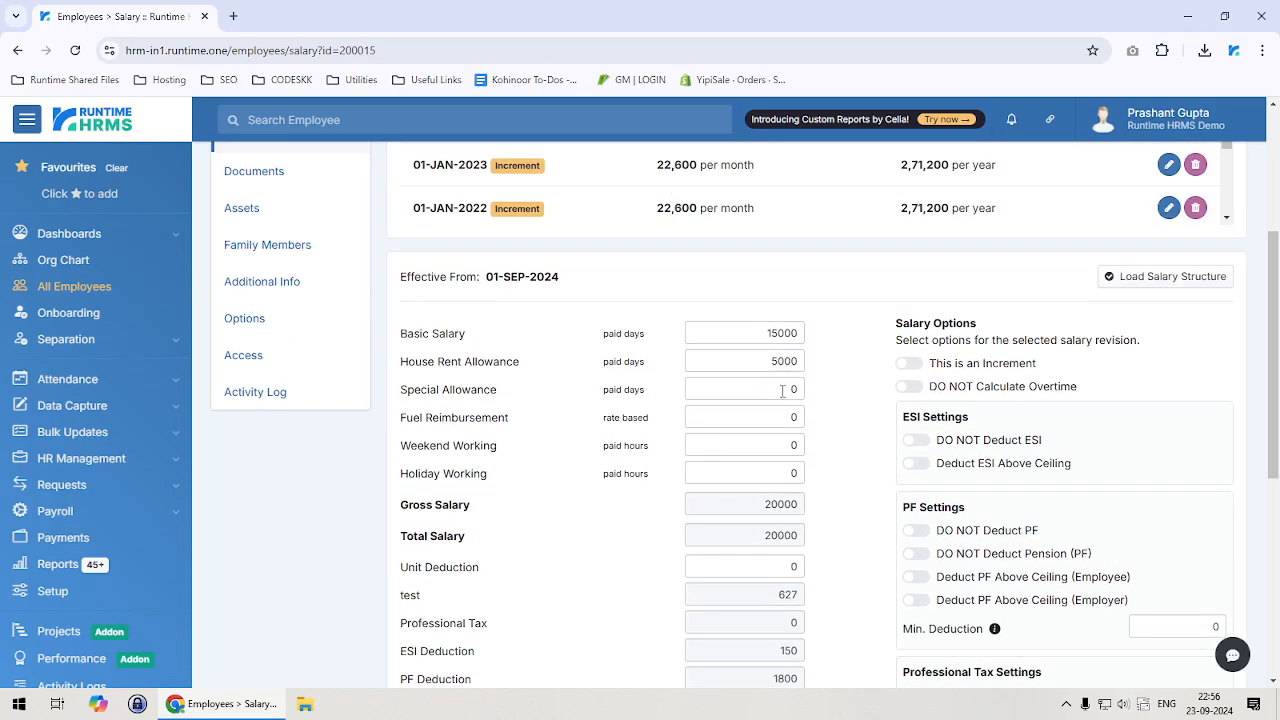
pyautogui.click(782, 391)
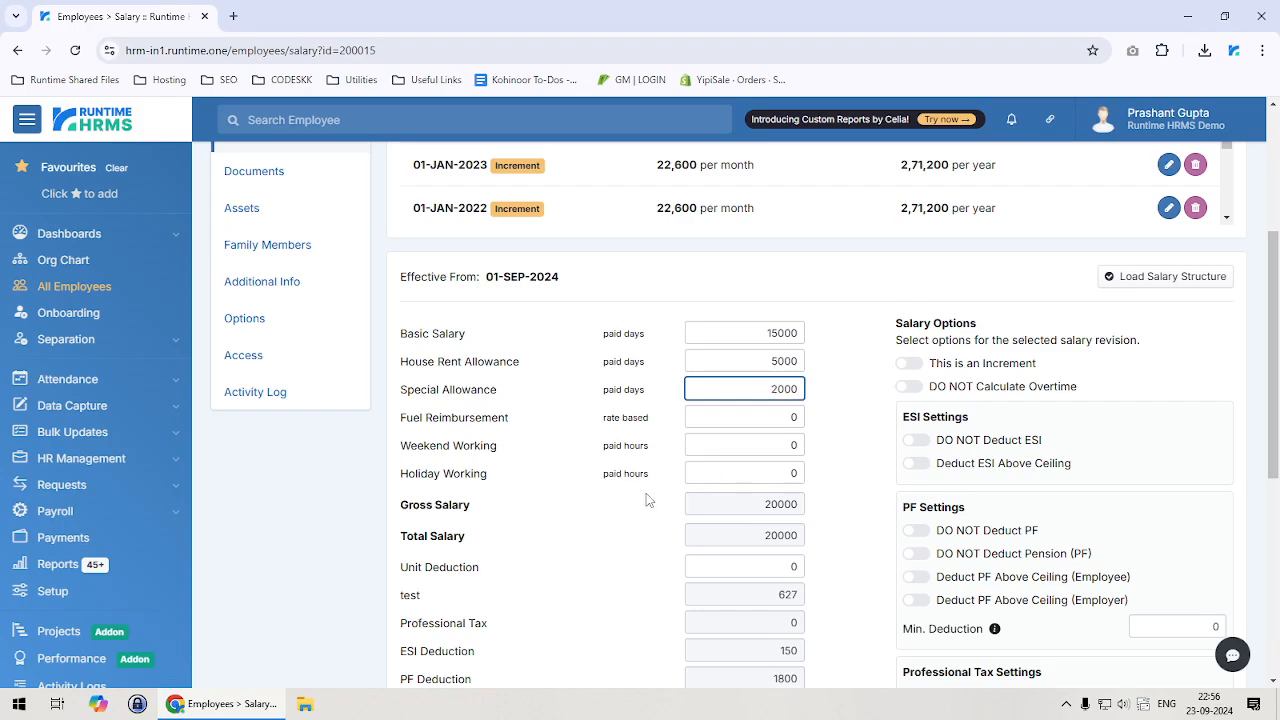
pyautogui.scroll(-4, 635, 500)
pyautogui.click(432, 513)
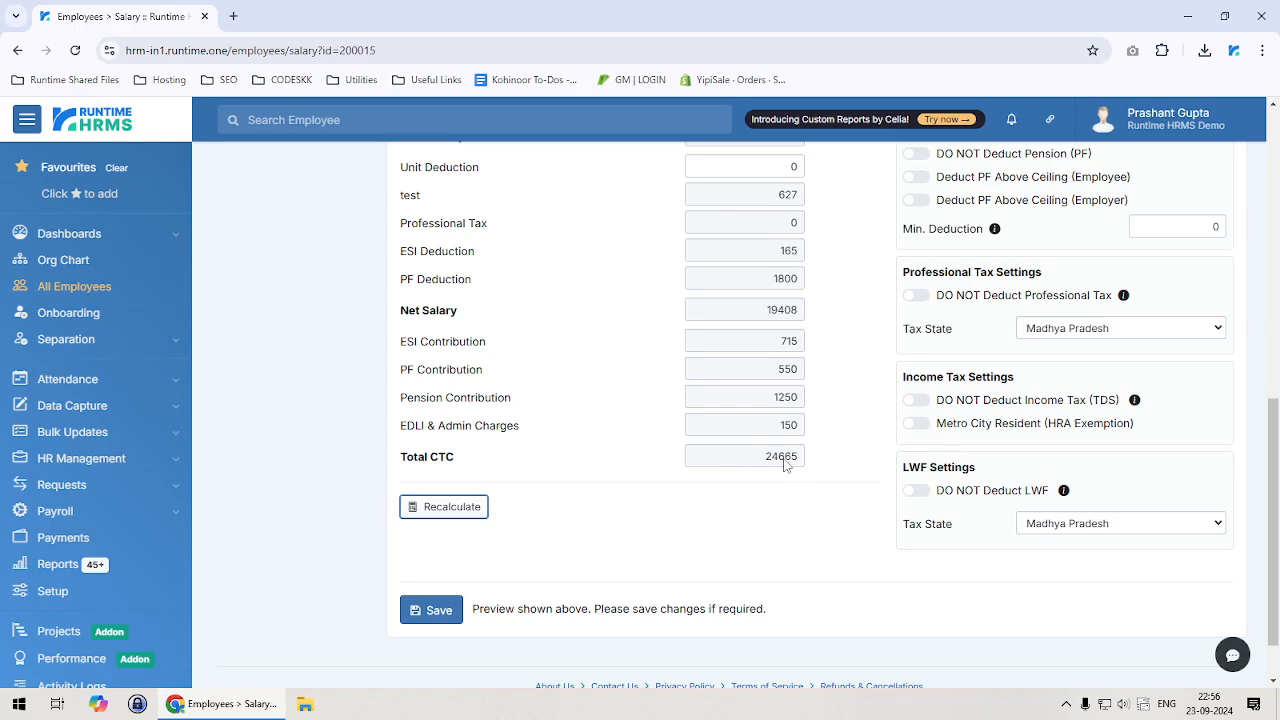
# Review the recalculated salary preview, checking the Special Allowance, deductions, ESI Contribution and Total CTC
pyautogui.scroll(3, 790, 470)
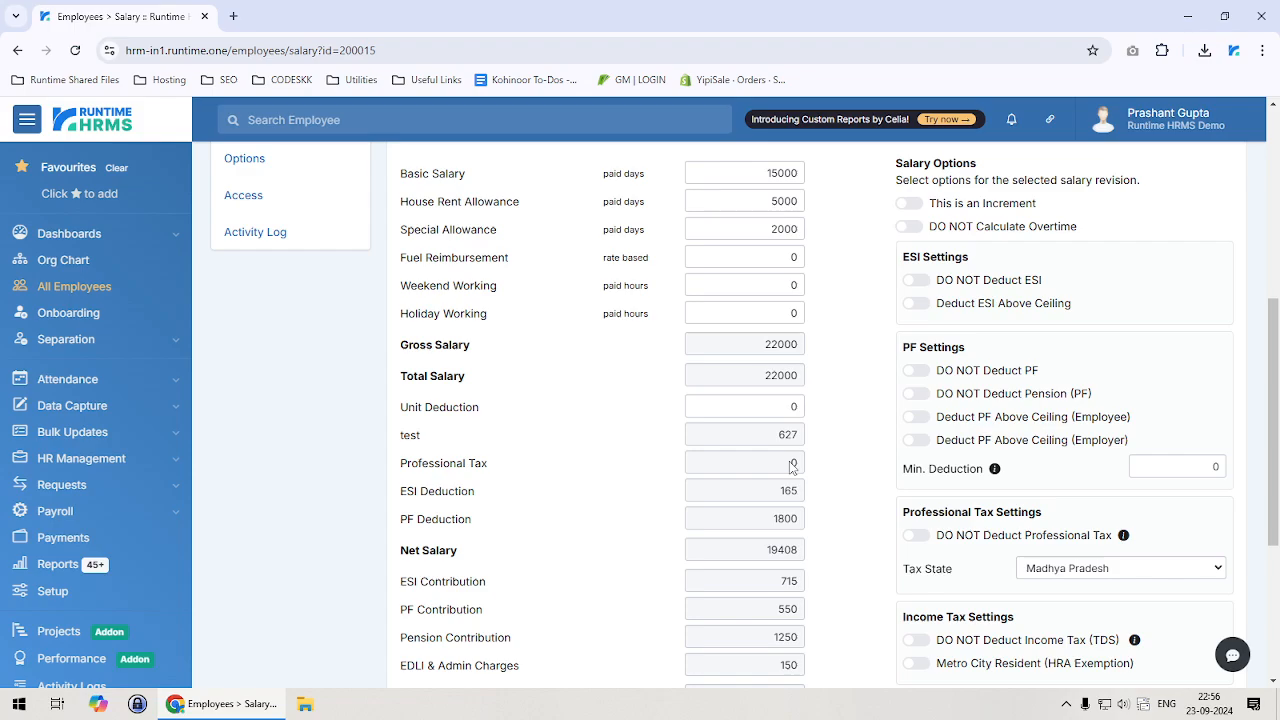
pyautogui.doubleClick(766, 232)
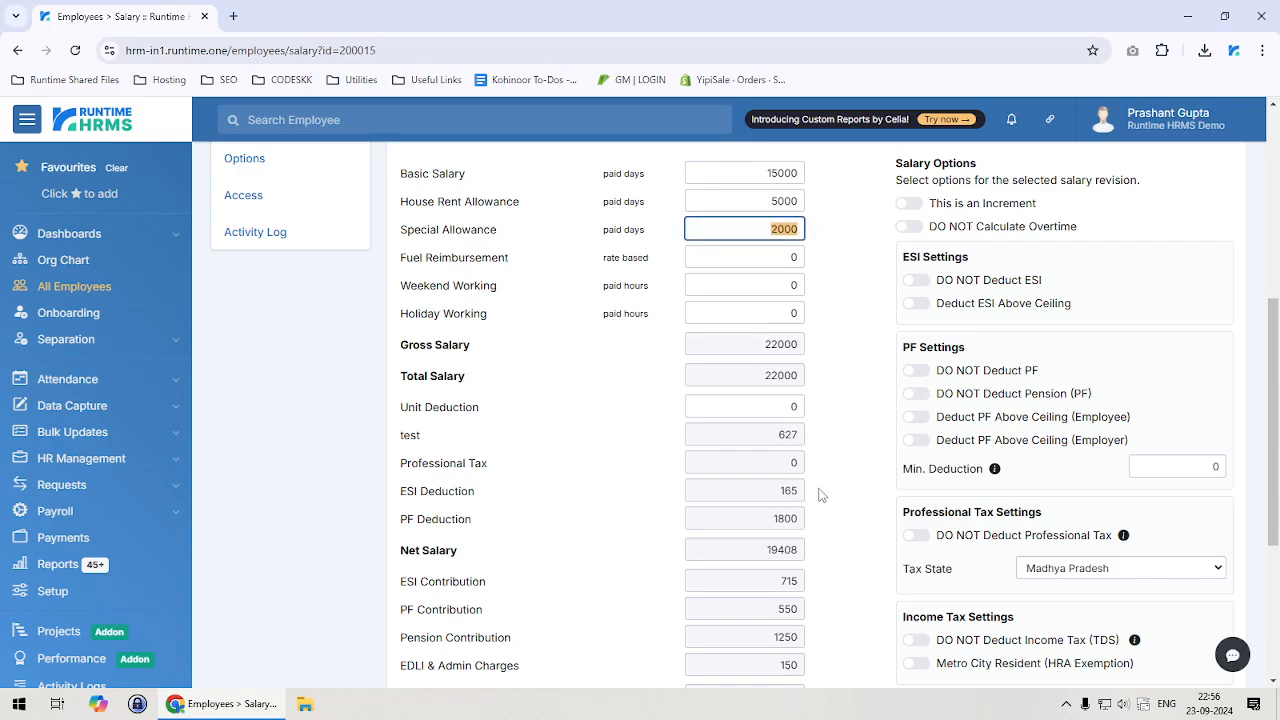
pyautogui.scroll(-1, 819, 495)
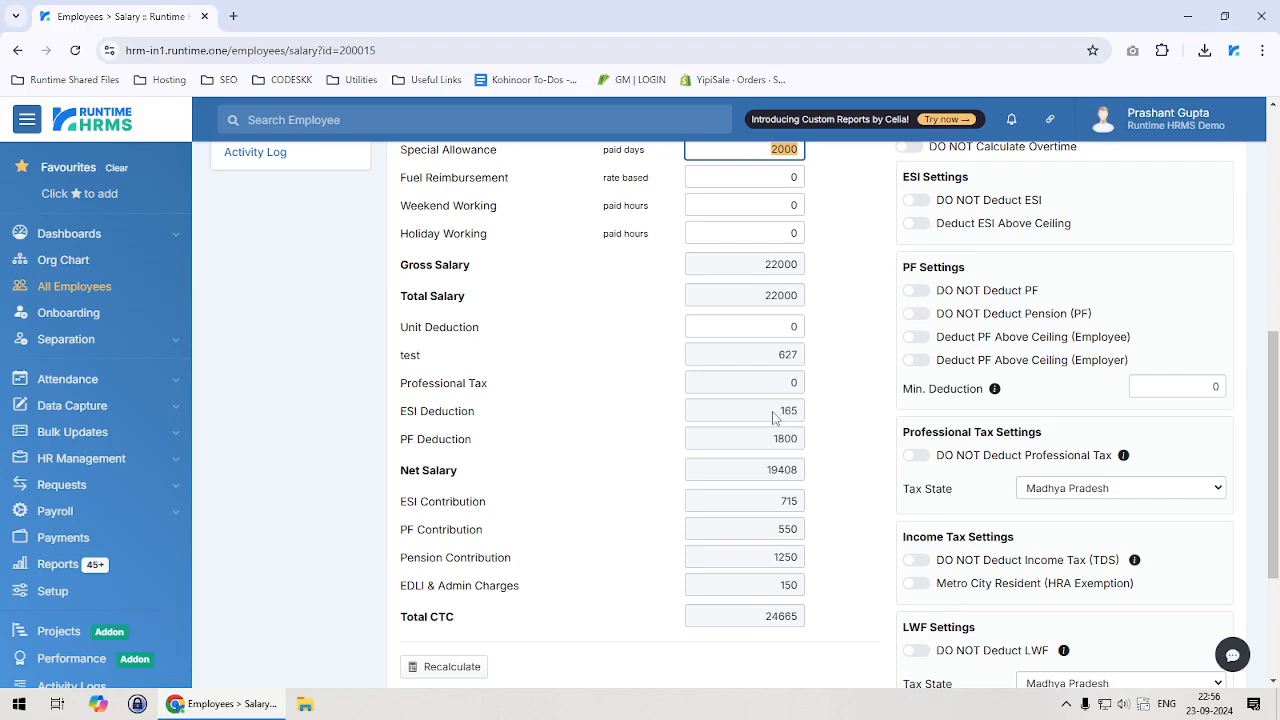
pyautogui.scroll(1, 768, 517)
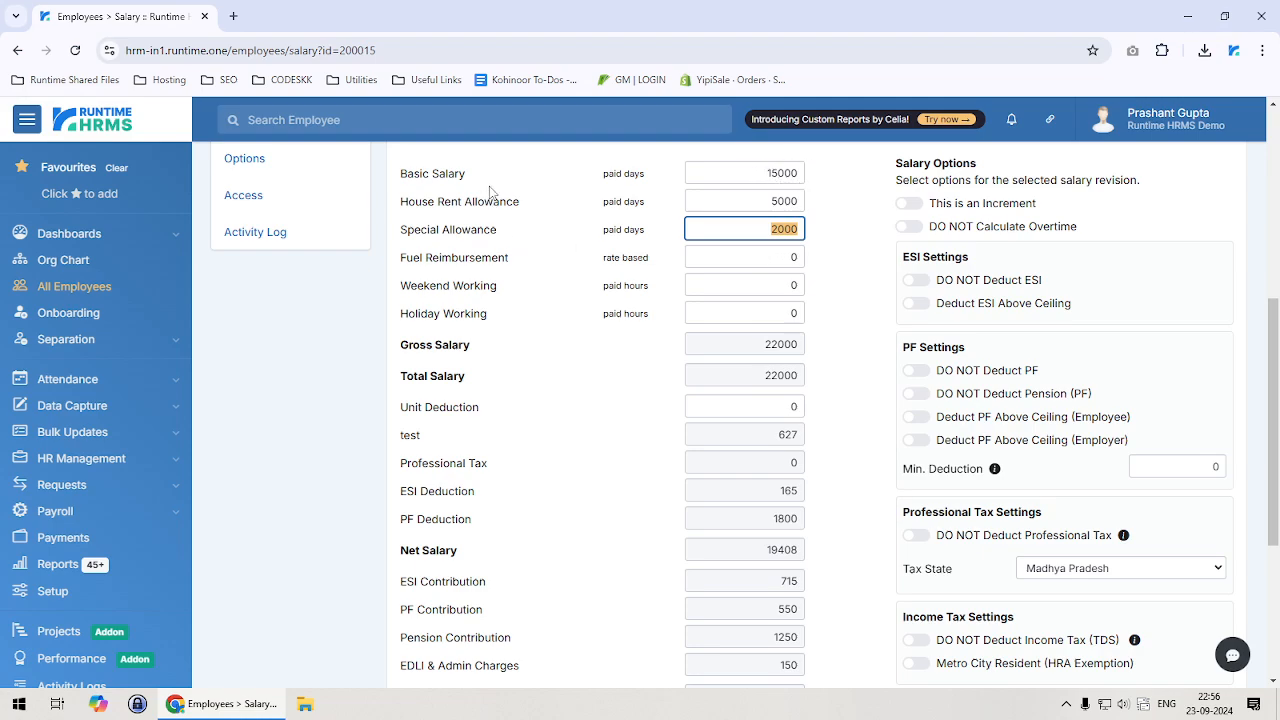
pyautogui.scroll(-2, 557, 451)
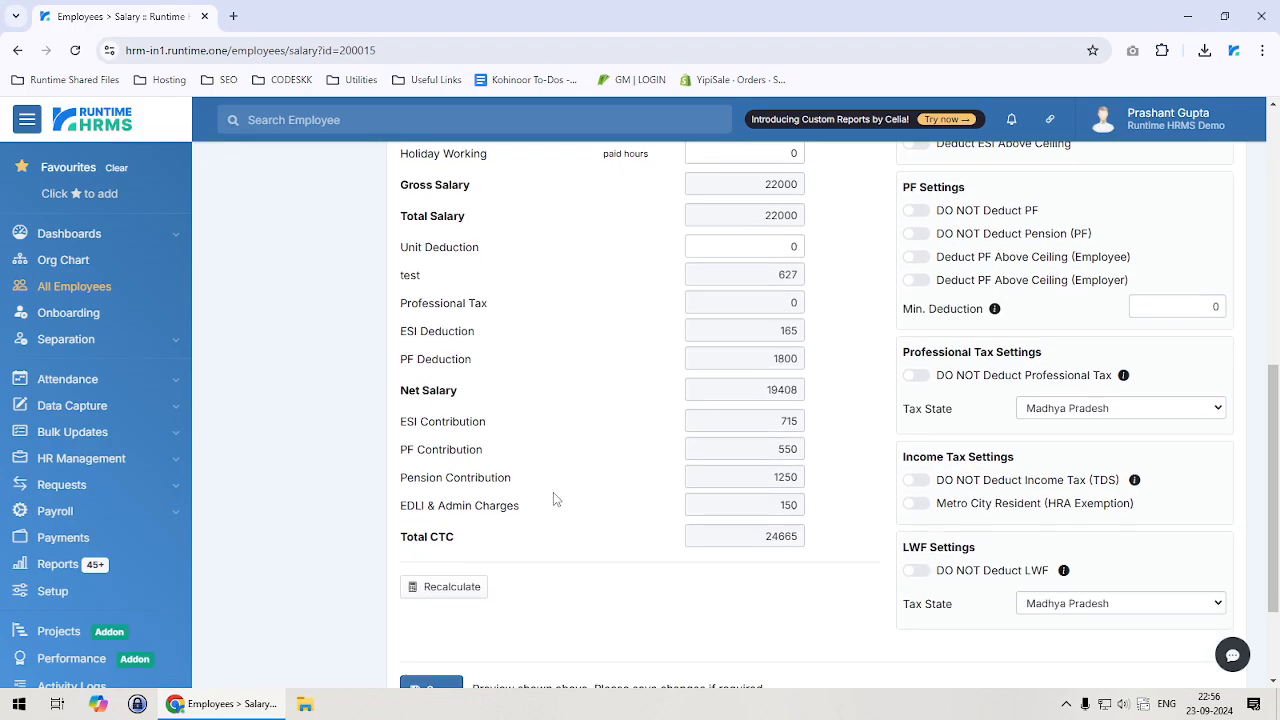
pyautogui.doubleClick(788, 421)
pyautogui.doubleClick(768, 538)
pyautogui.scroll(2, 818, 565)
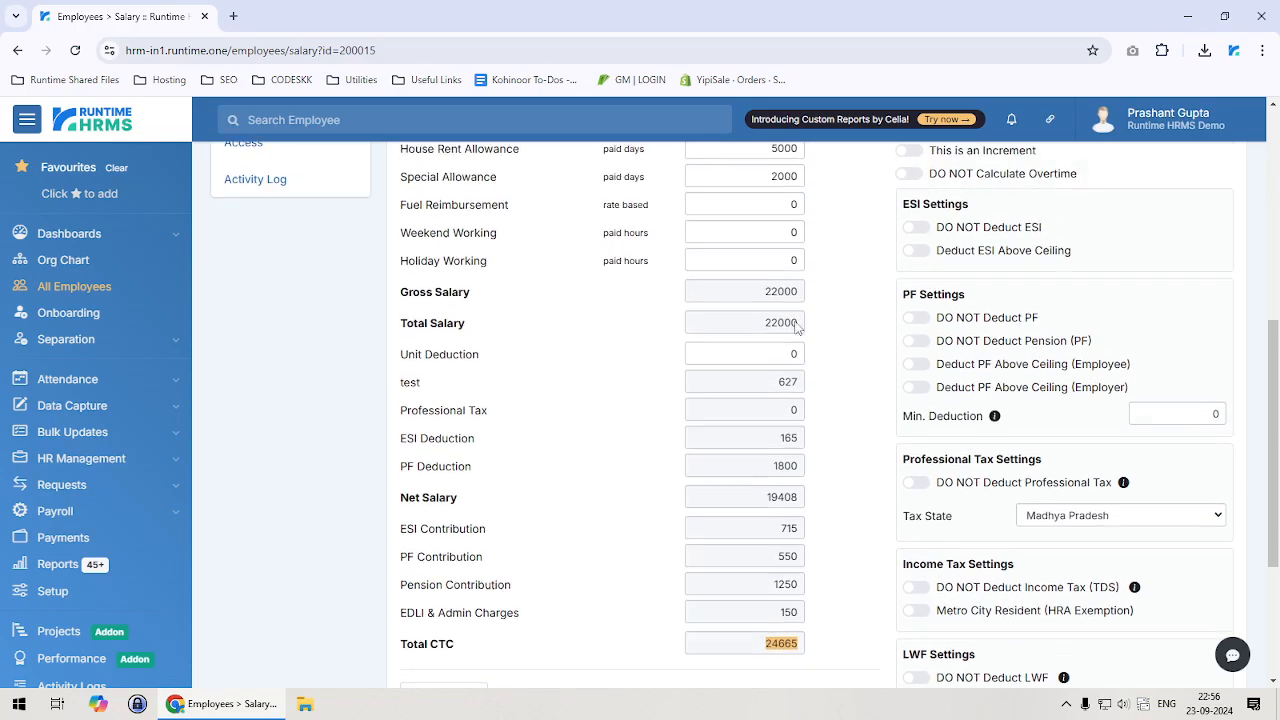
pyautogui.scroll(-1, 774, 606)
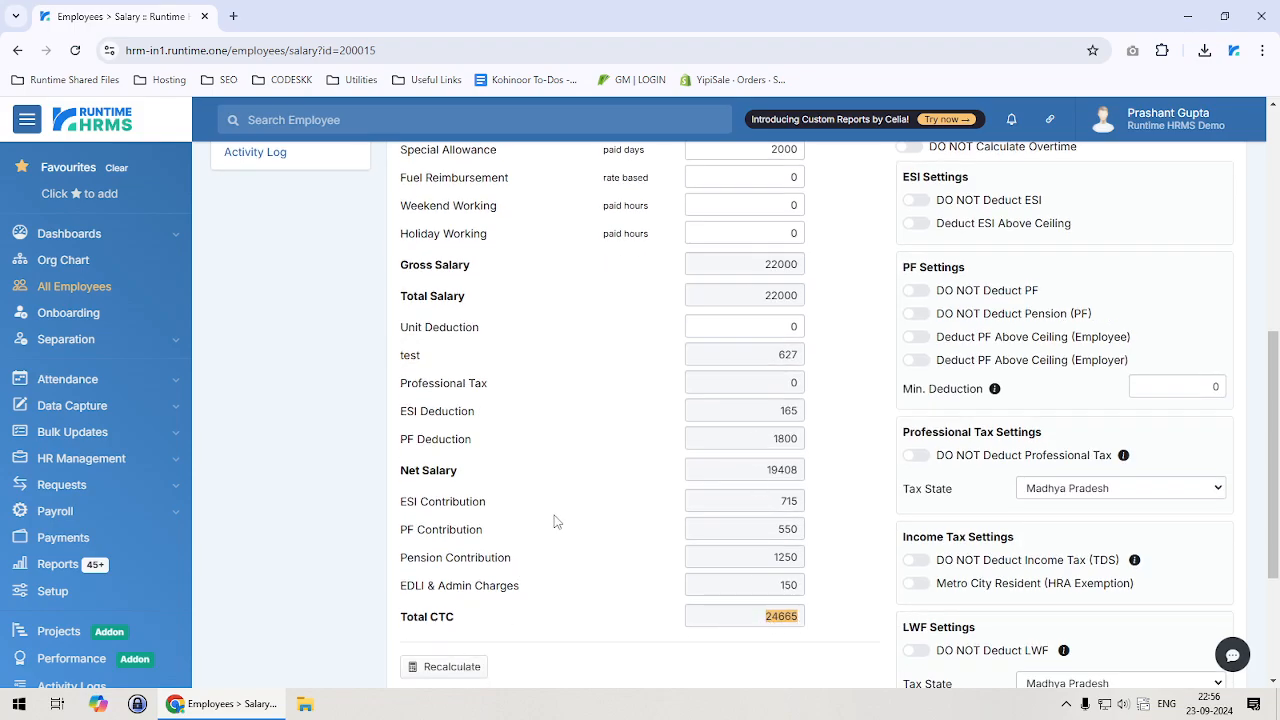
pyautogui.scroll(2, 700, 491)
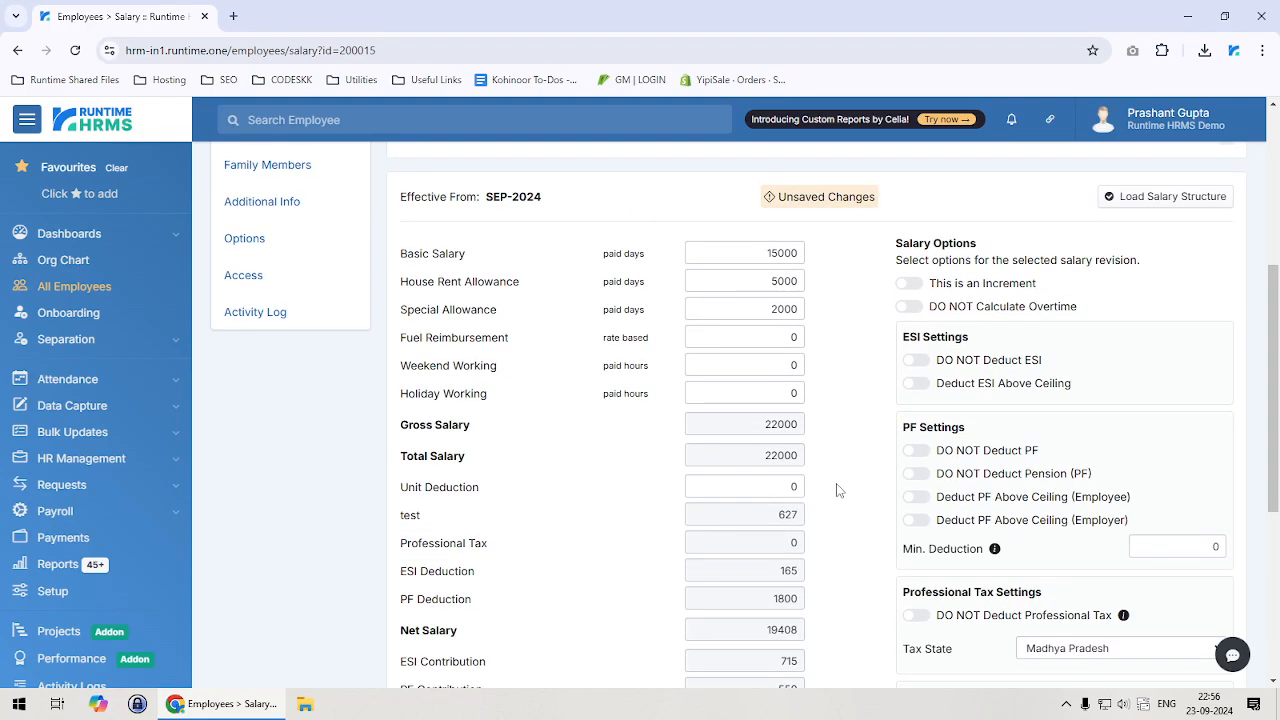
pyautogui.scroll(3, 922, 471)
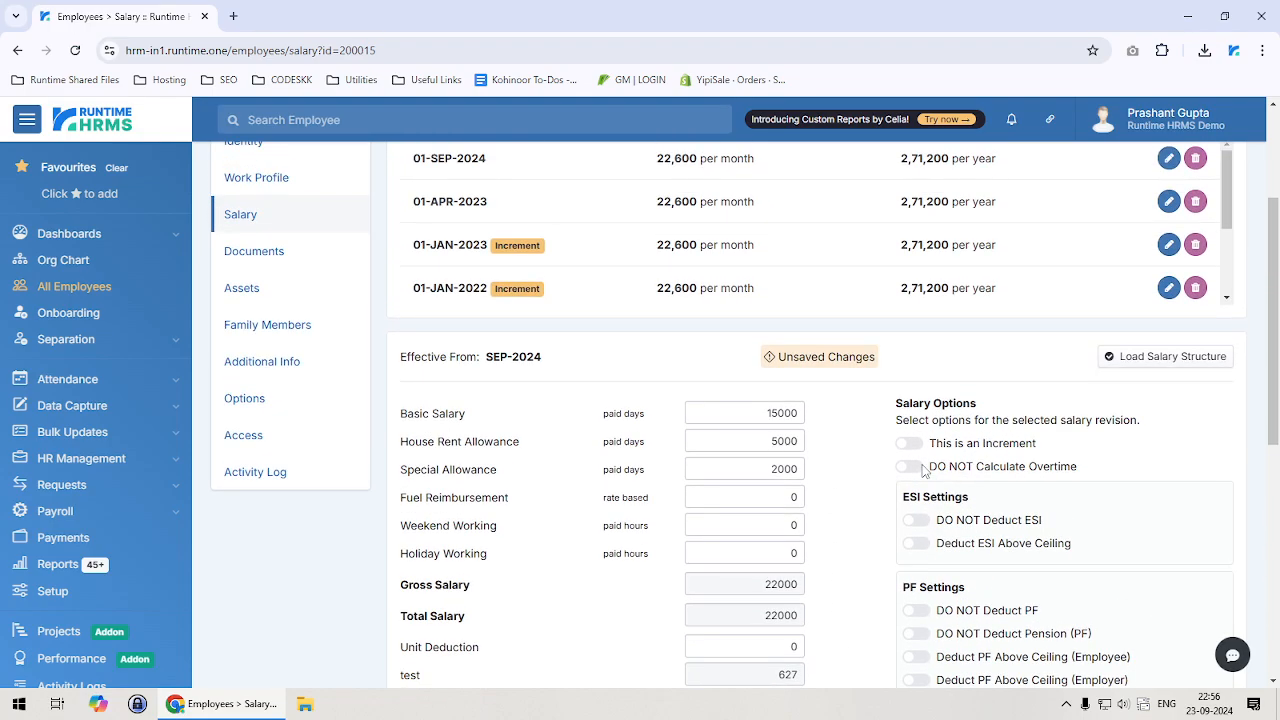
# Mark the salary revision as an increment and exclude it from overtime calculation
pyautogui.scroll(-2, 885, 380)
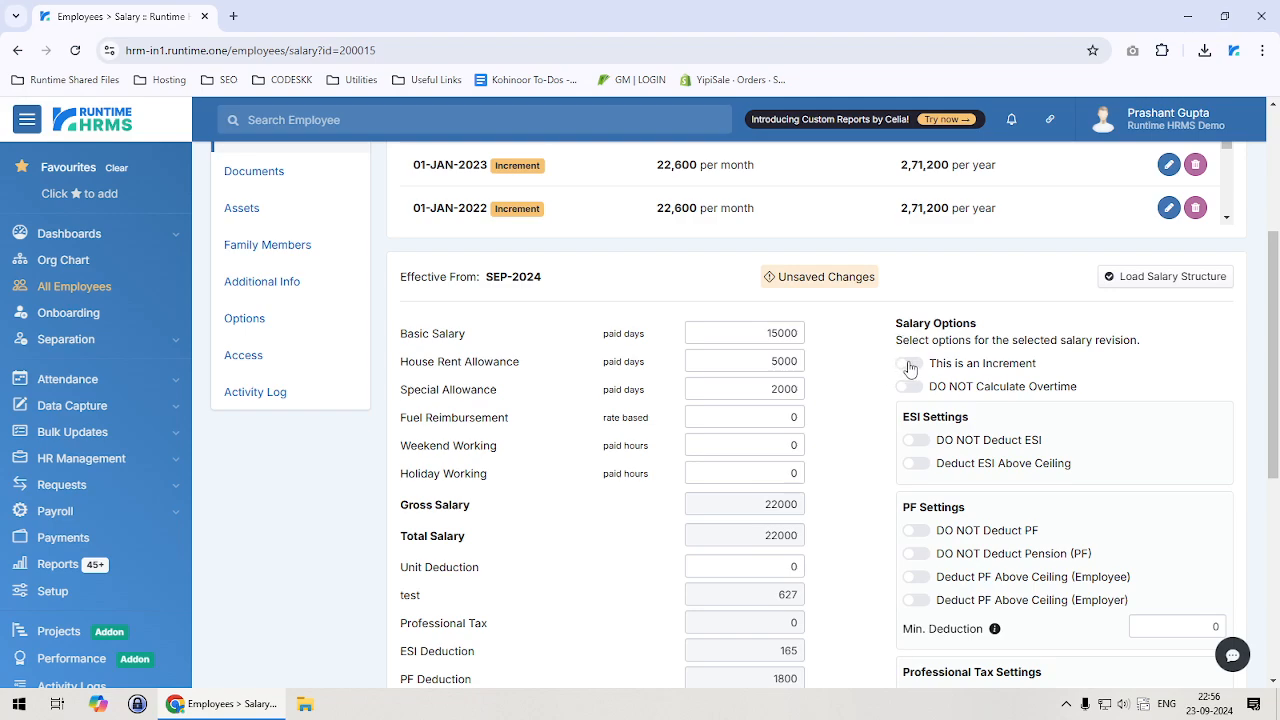
pyautogui.click(909, 366)
pyautogui.click(908, 388)
# Examine the DO NOT Deduct ESI option and the ESI Deduction and ESI Contribution amounts it affects
pyautogui.scroll(-1, 865, 484)
pyautogui.scroll(-1, 865, 484)
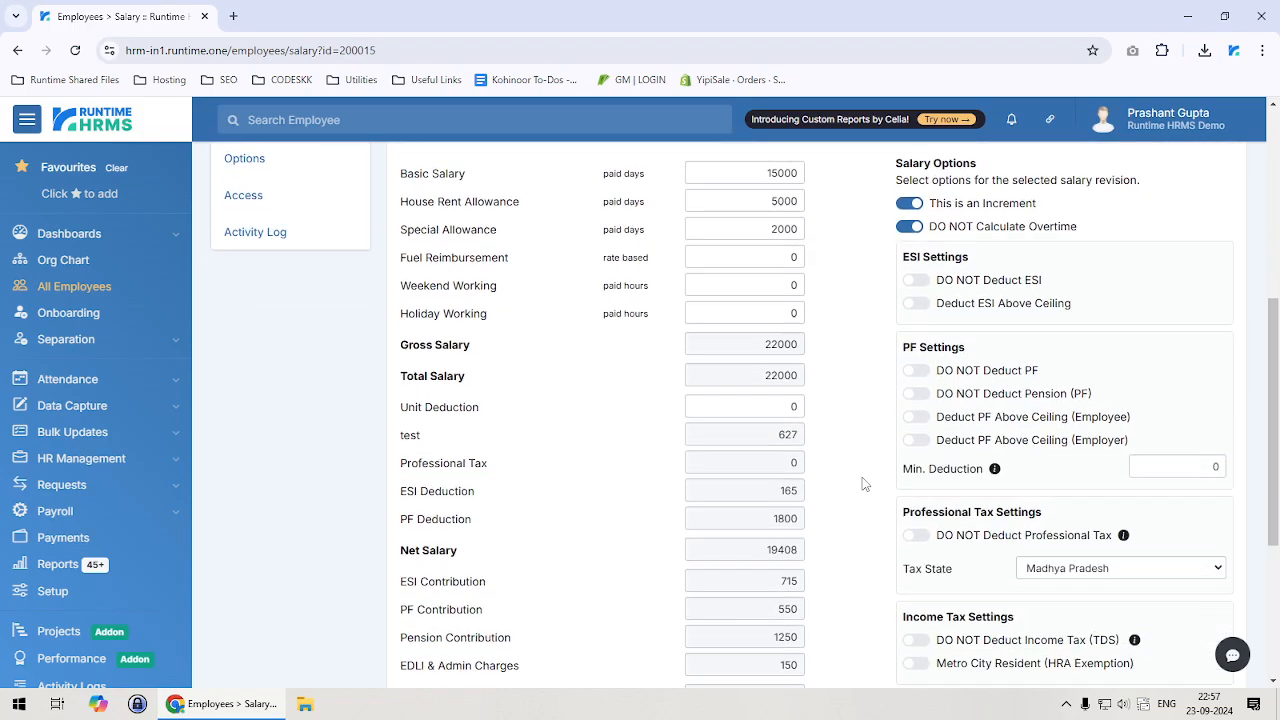
pyautogui.moveTo(912, 254); pyautogui.dragTo(1042, 283)
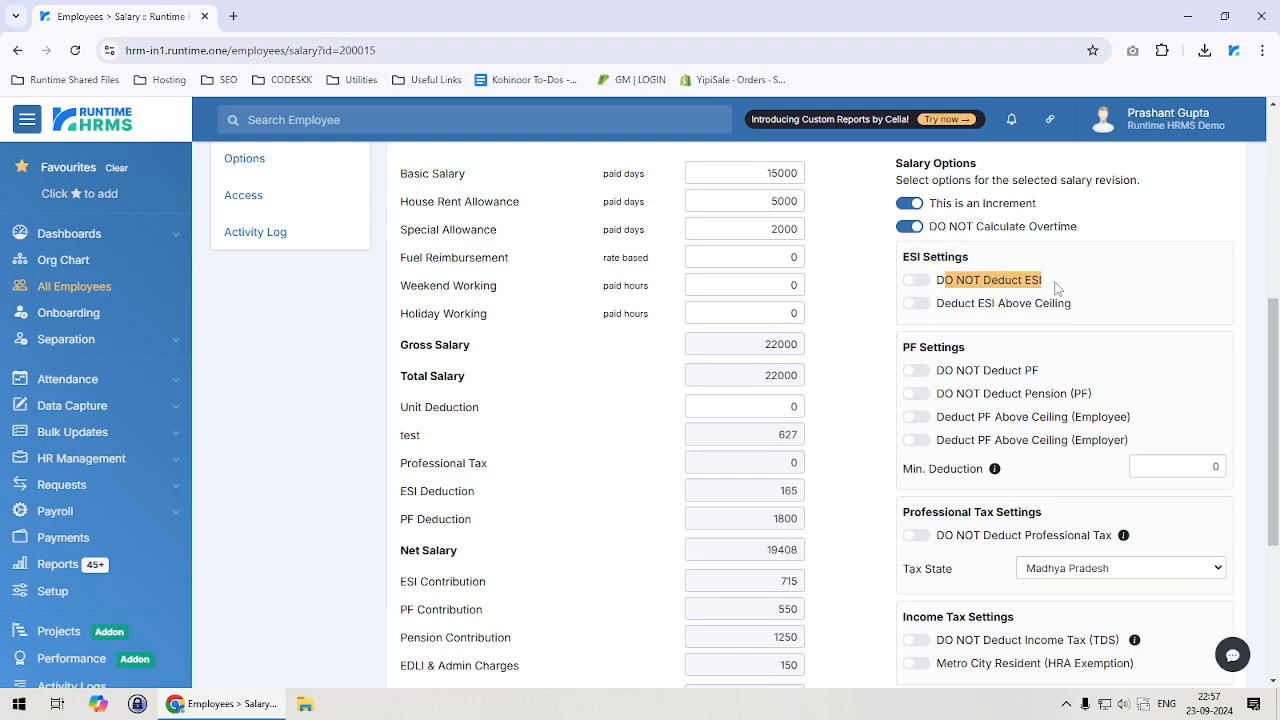
pyautogui.moveTo(404, 498); pyautogui.dragTo(489, 501)
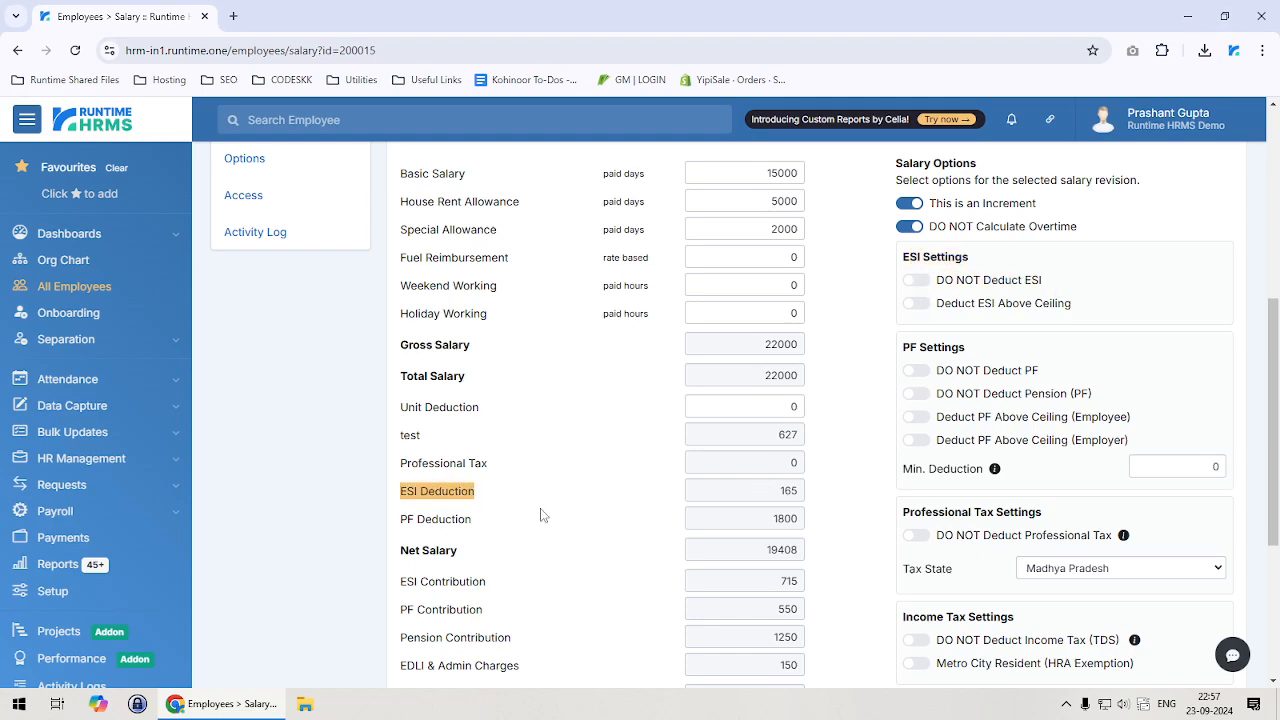
pyautogui.moveTo(782, 492); pyautogui.dragTo(804, 494)
pyautogui.moveTo(402, 499); pyautogui.dragTo(484, 500)
pyautogui.moveTo(777, 505); pyautogui.dragTo(804, 500)
pyautogui.moveTo(403, 585); pyautogui.dragTo(490, 589)
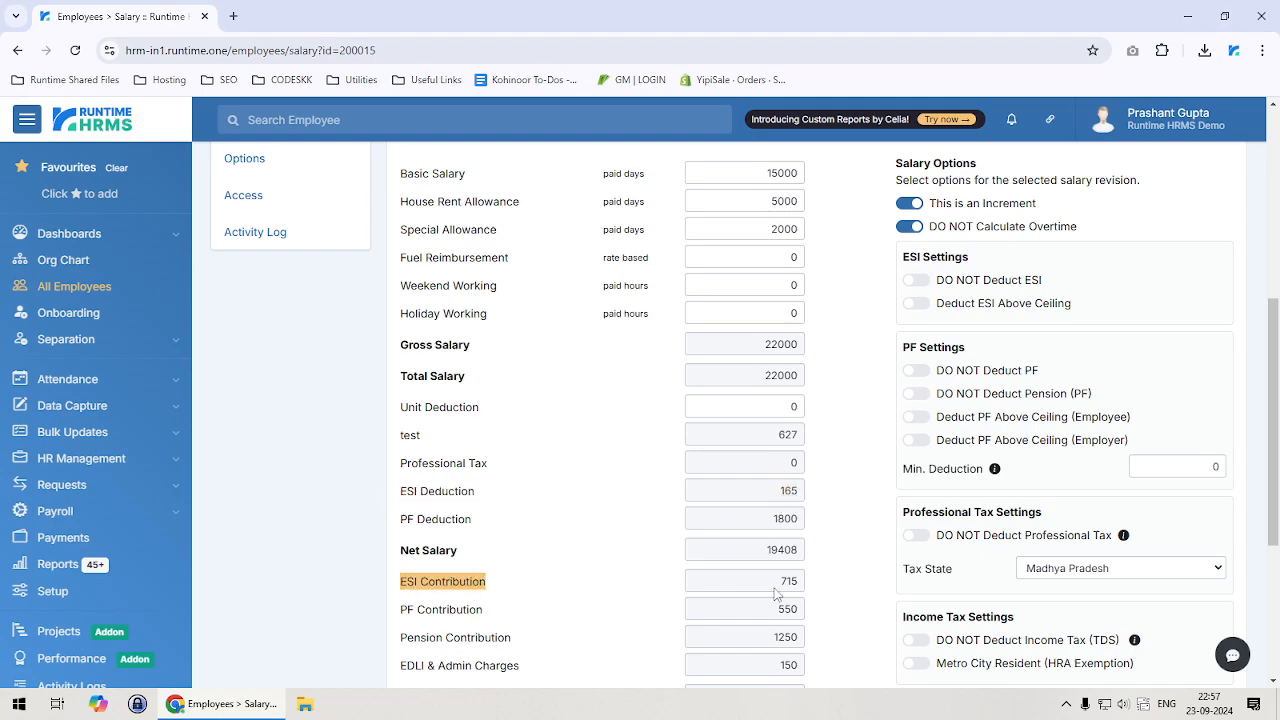
pyautogui.moveTo(778, 593); pyautogui.dragTo(810, 588)
# Try the DO NOT Deduct ESI option, check the ESI amounts and Total CTC, and switch it off again
pyautogui.click(916, 280)
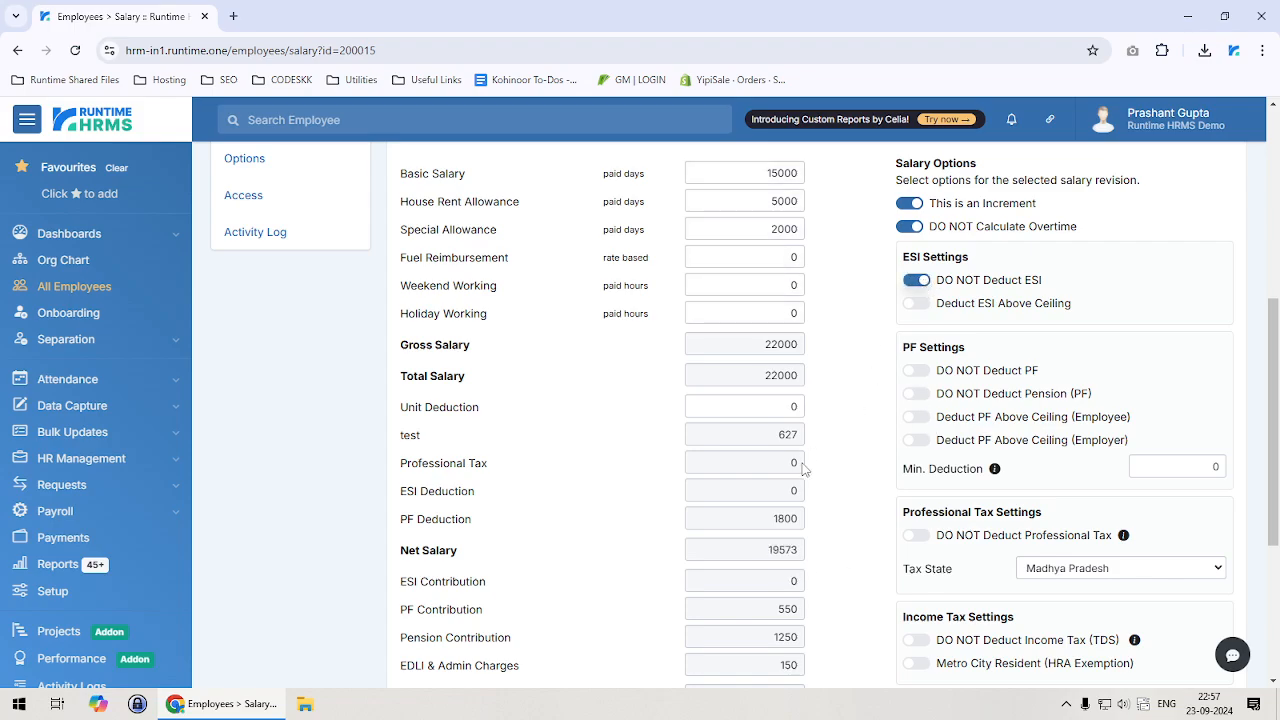
pyautogui.moveTo(784, 492); pyautogui.dragTo(806, 492)
pyautogui.moveTo(784, 582); pyautogui.dragTo(806, 581)
pyautogui.scroll(-2, 790, 585)
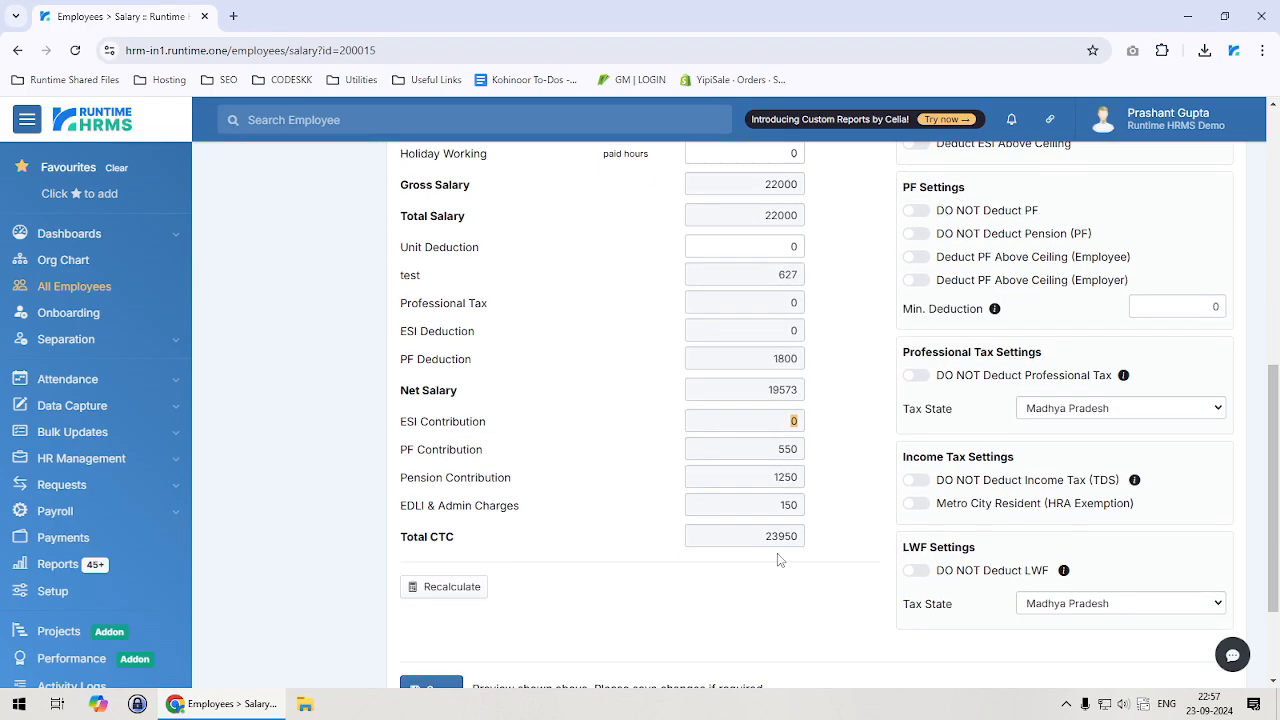
pyautogui.moveTo(766, 537); pyautogui.dragTo(808, 545)
pyautogui.scroll(1, 825, 538)
pyautogui.scroll(1, 825, 538)
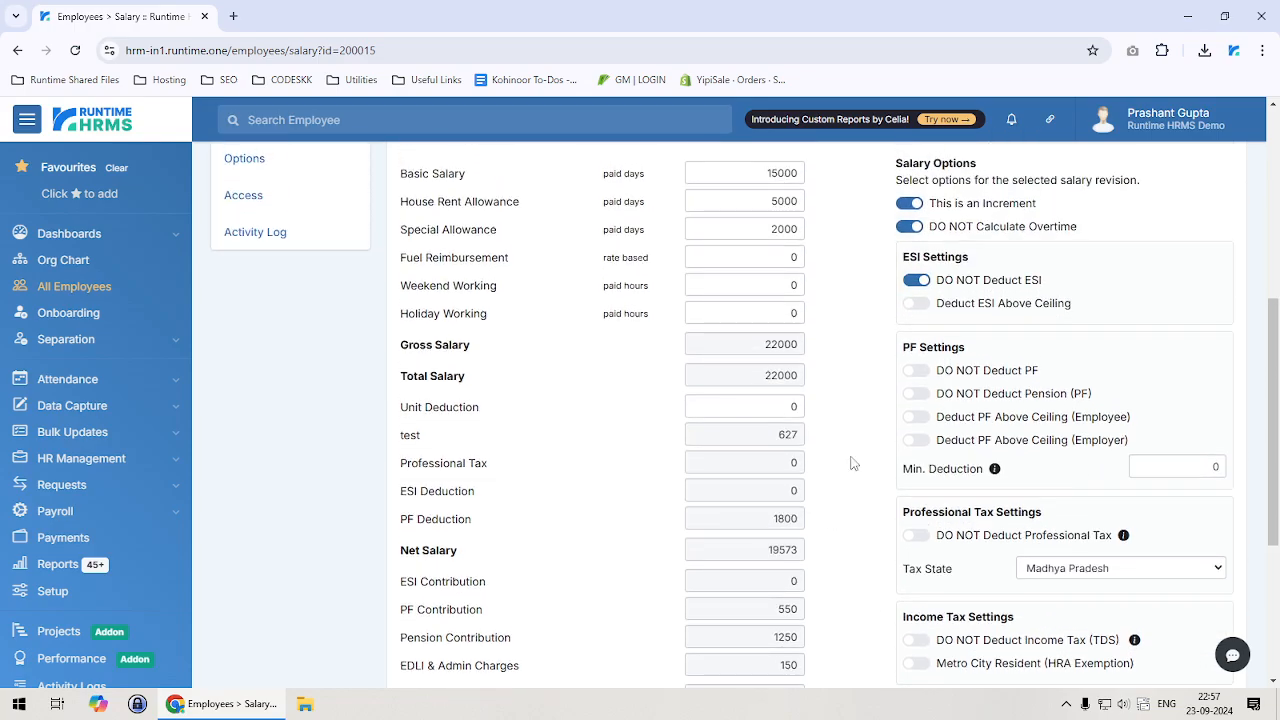
pyautogui.click(918, 281)
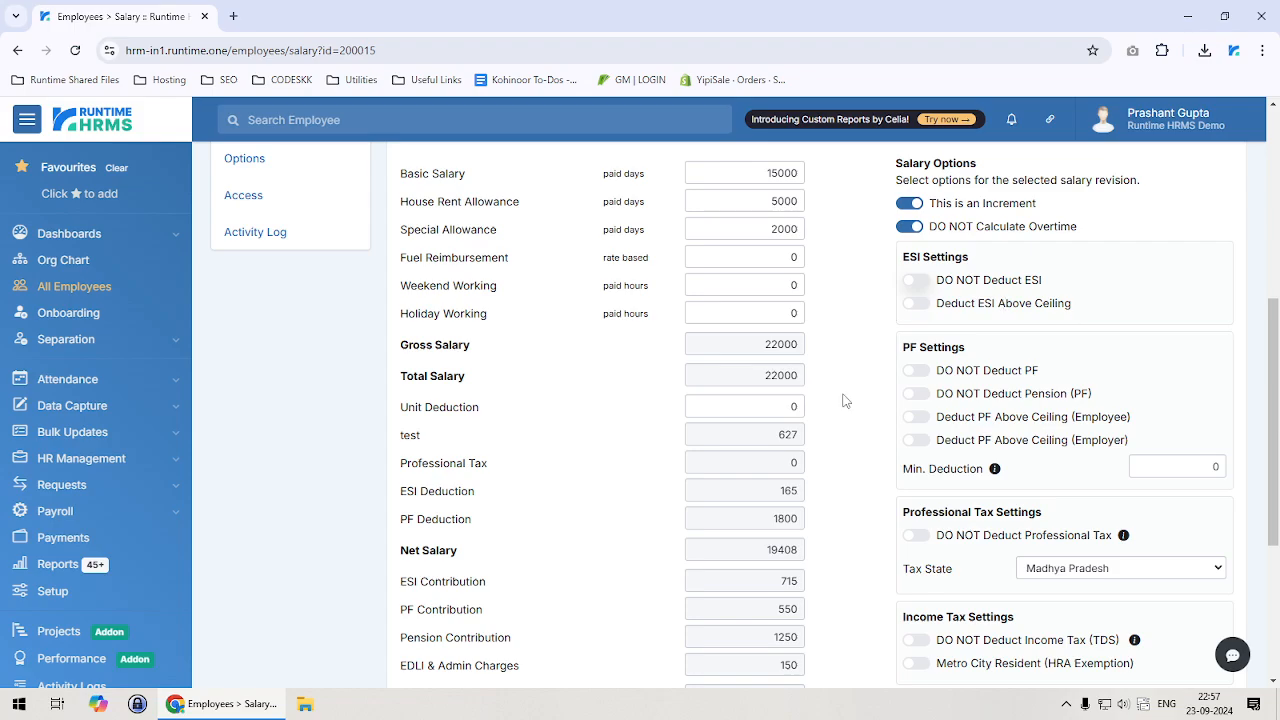
# Check the Basic Salary, House Rent Allowance and Special Allowance, and try Deduct ESI Above Ceiling before switching it off again
pyautogui.scroll(1, 843, 400)
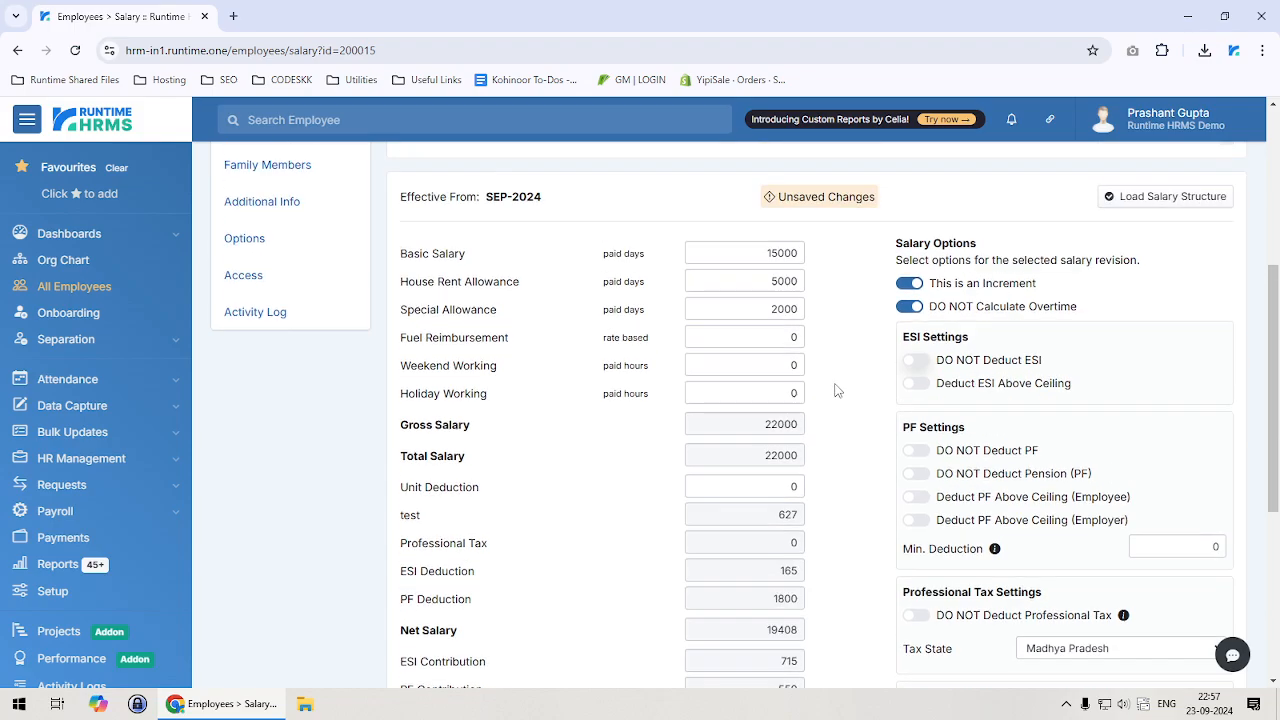
pyautogui.moveTo(769, 258); pyautogui.dragTo(805, 255)
pyautogui.doubleClick(770, 284)
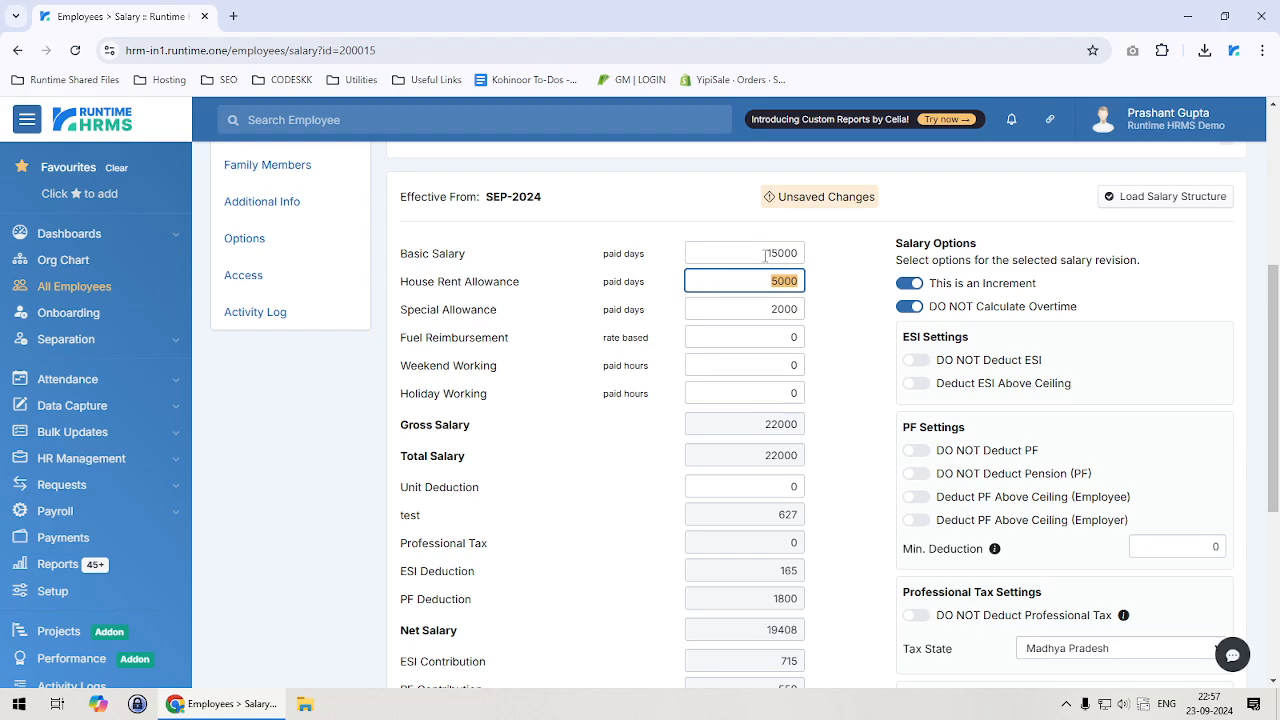
pyautogui.moveTo(765, 256); pyautogui.dragTo(808, 262)
pyautogui.press('Tab')
pyautogui.press('Tab')
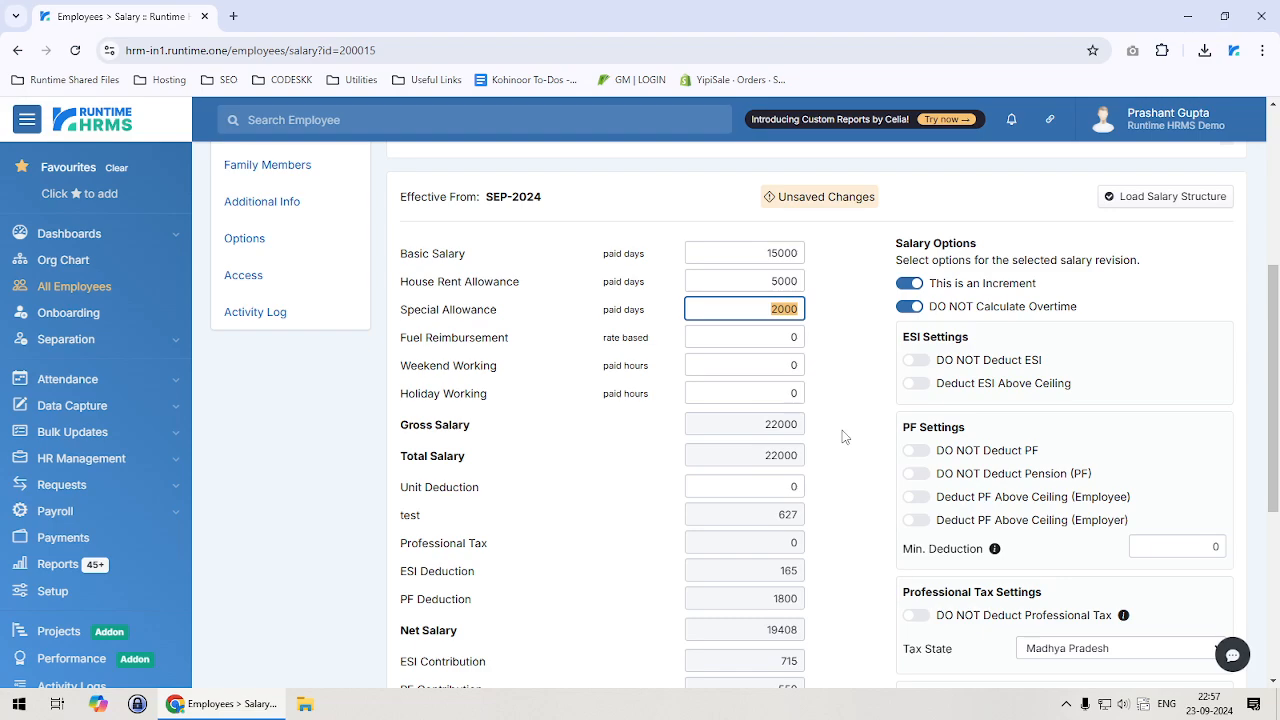
pyautogui.click(916, 384)
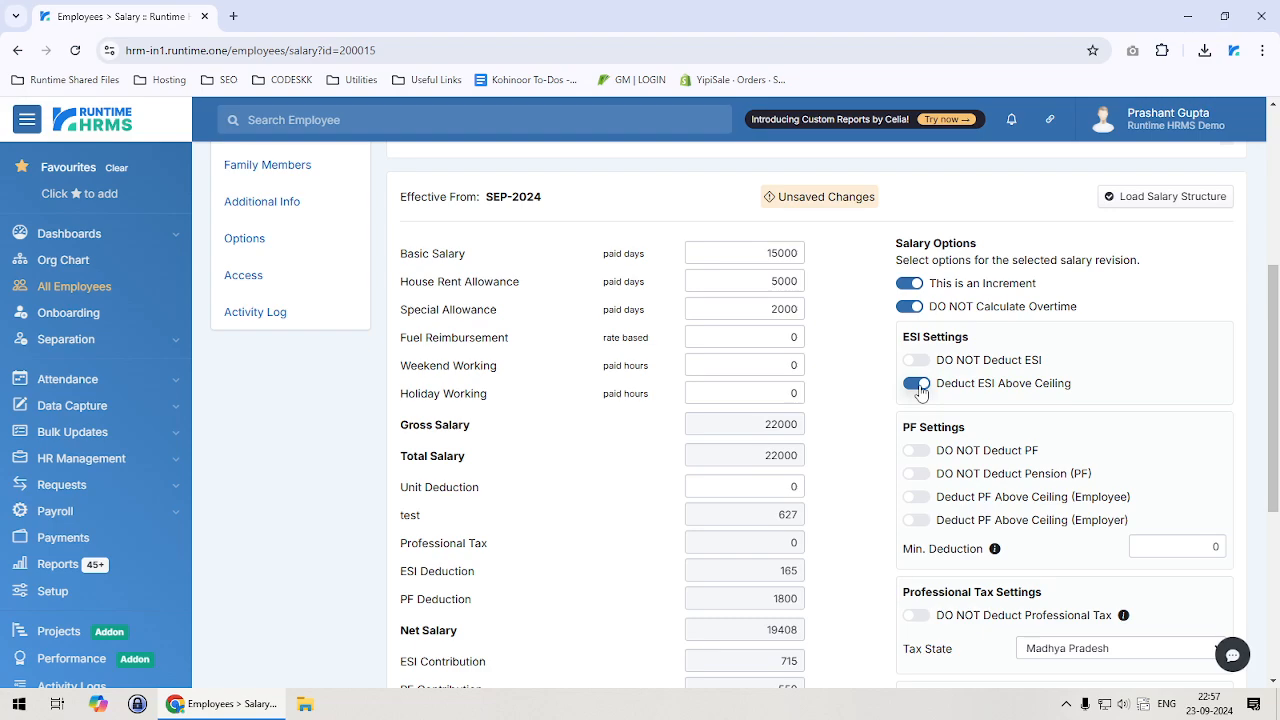
pyautogui.doubleClick(769, 311)
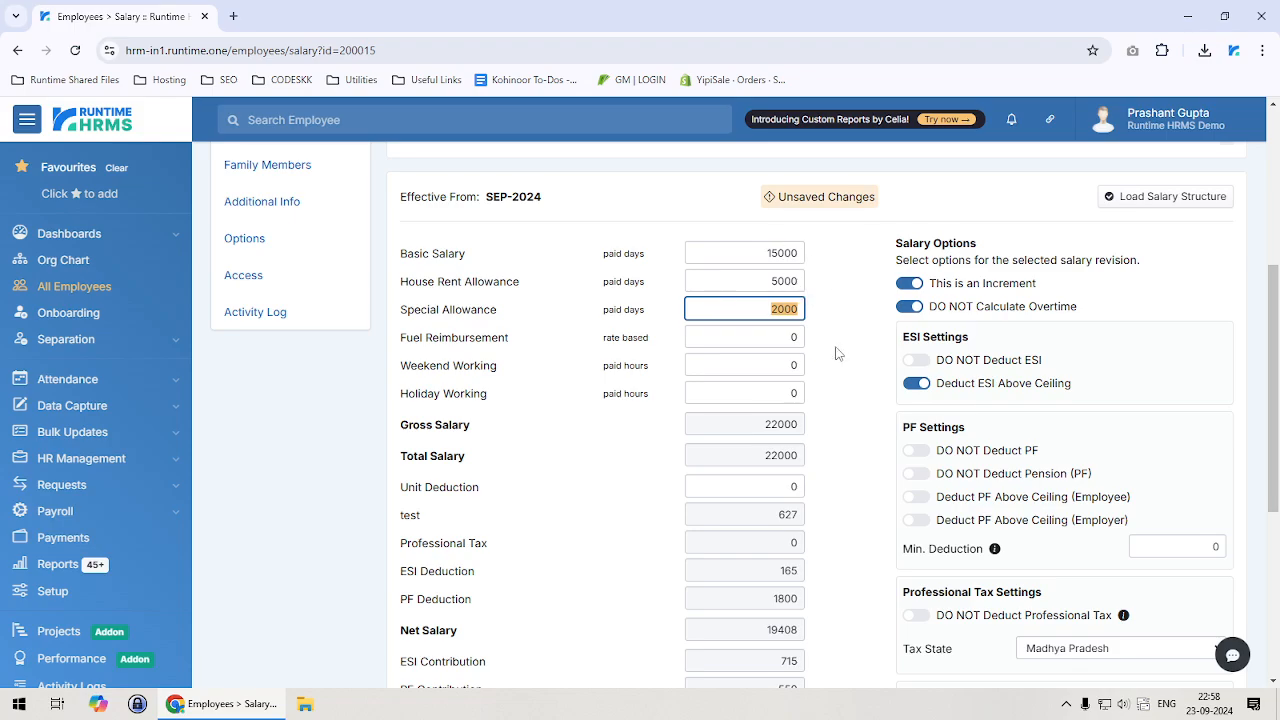
pyautogui.scroll(-1, 838, 353)
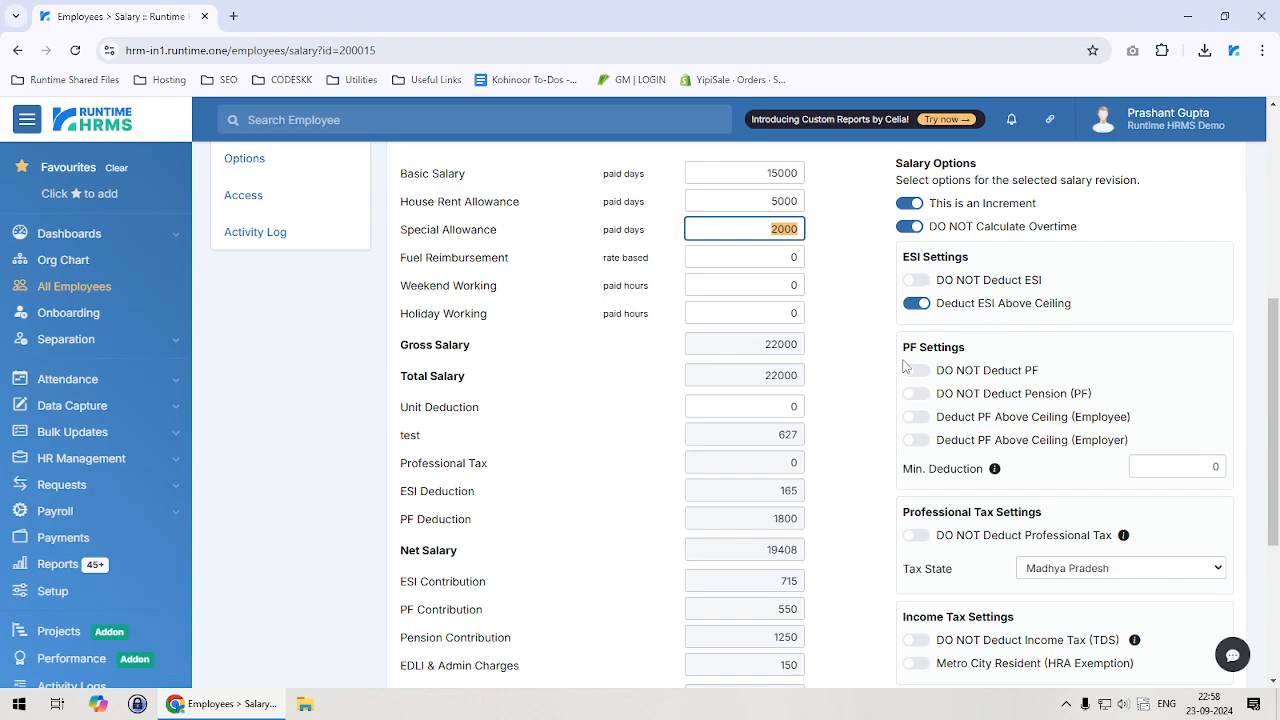
pyautogui.click(936, 304)
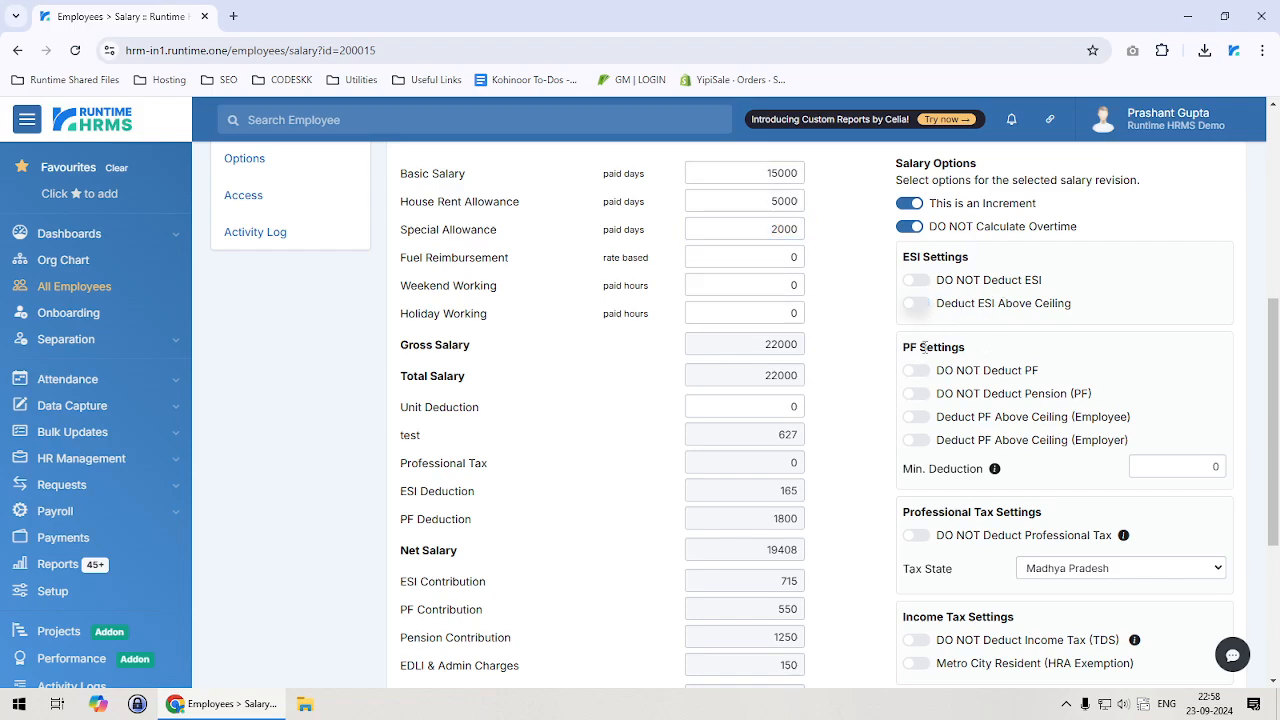
# Try the DO NOT Deduct PF option, check the PF Deduction and employer contribution amounts, and switch it off again
pyautogui.scroll(-1, 924, 347)
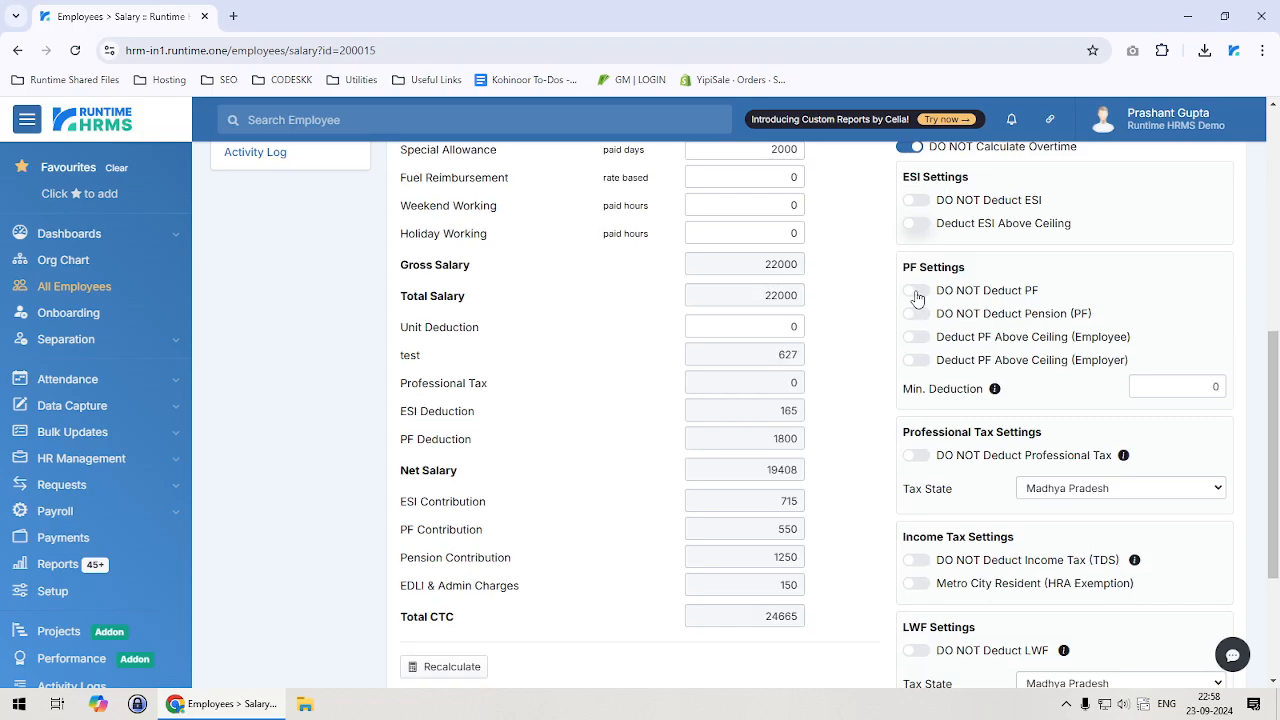
pyautogui.click(916, 292)
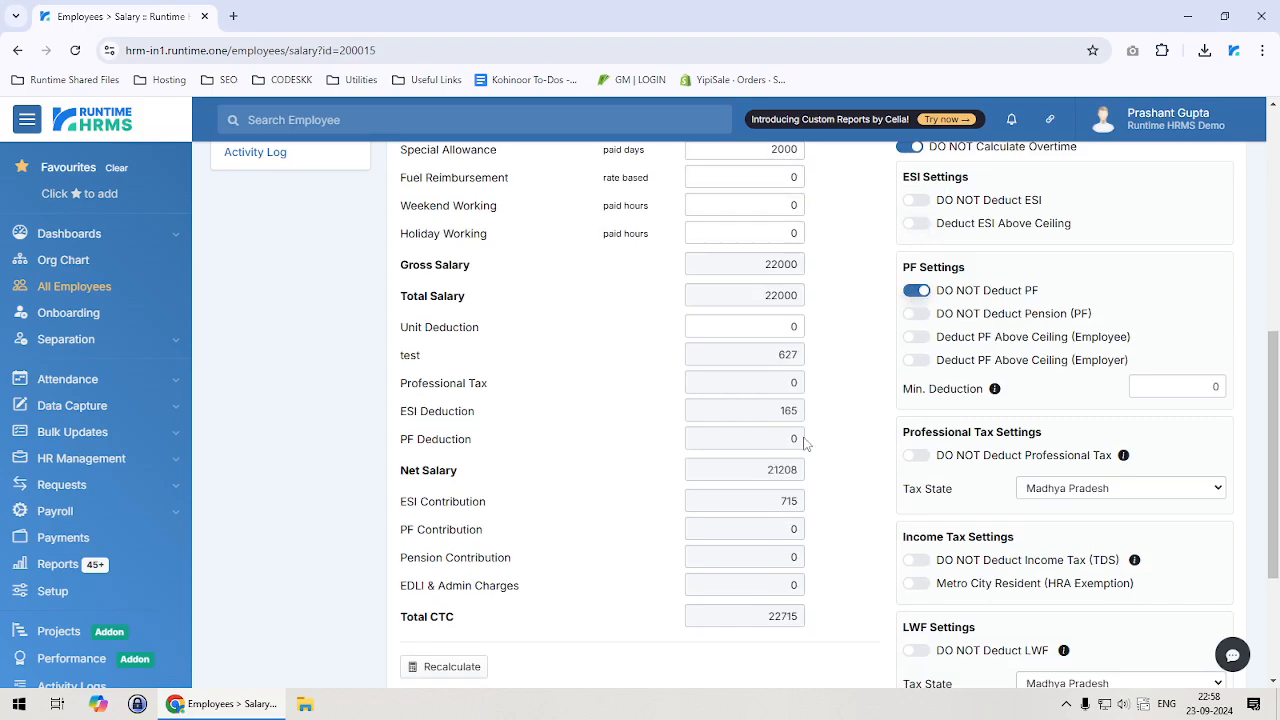
pyautogui.moveTo(791, 441); pyautogui.dragTo(807, 438)
pyautogui.moveTo(790, 532); pyautogui.dragTo(810, 592)
pyautogui.click(917, 292)
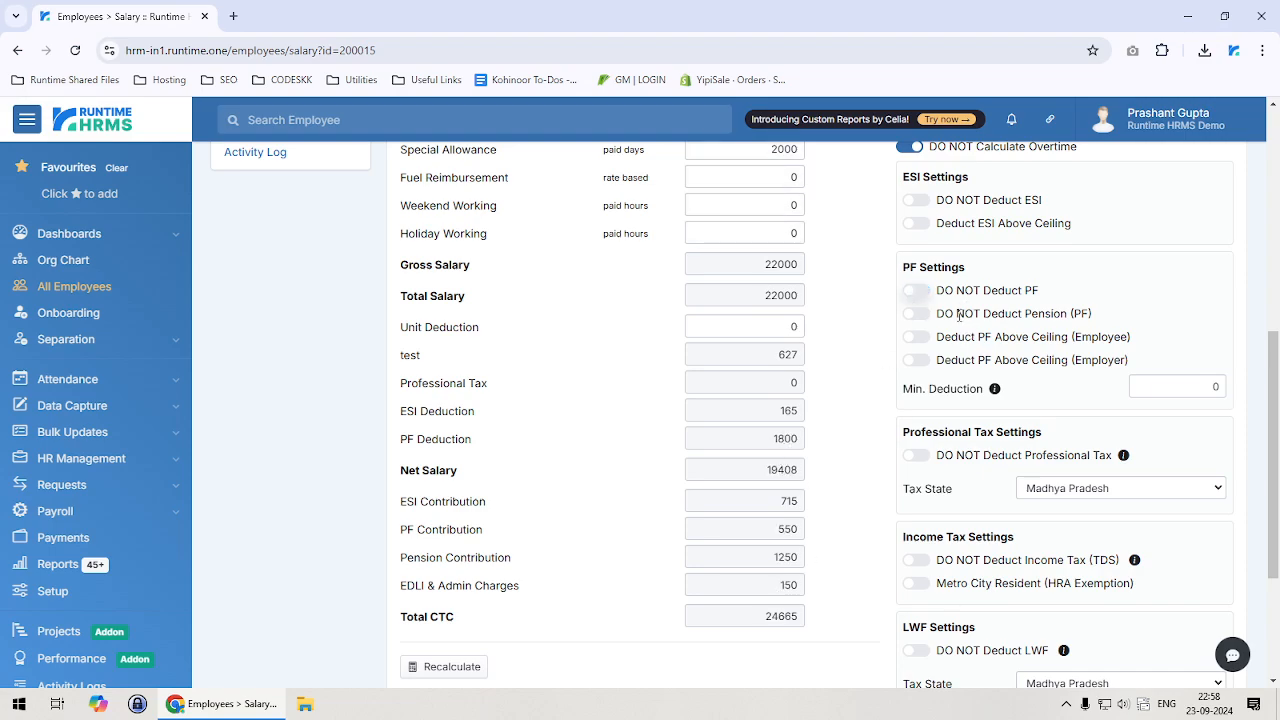
# Try the DO NOT Deduct Pension (PF) option, compare the PF Contribution and Pension Contribution amounts, and switch it off again
pyautogui.moveTo(958, 316); pyautogui.dragTo(1094, 320)
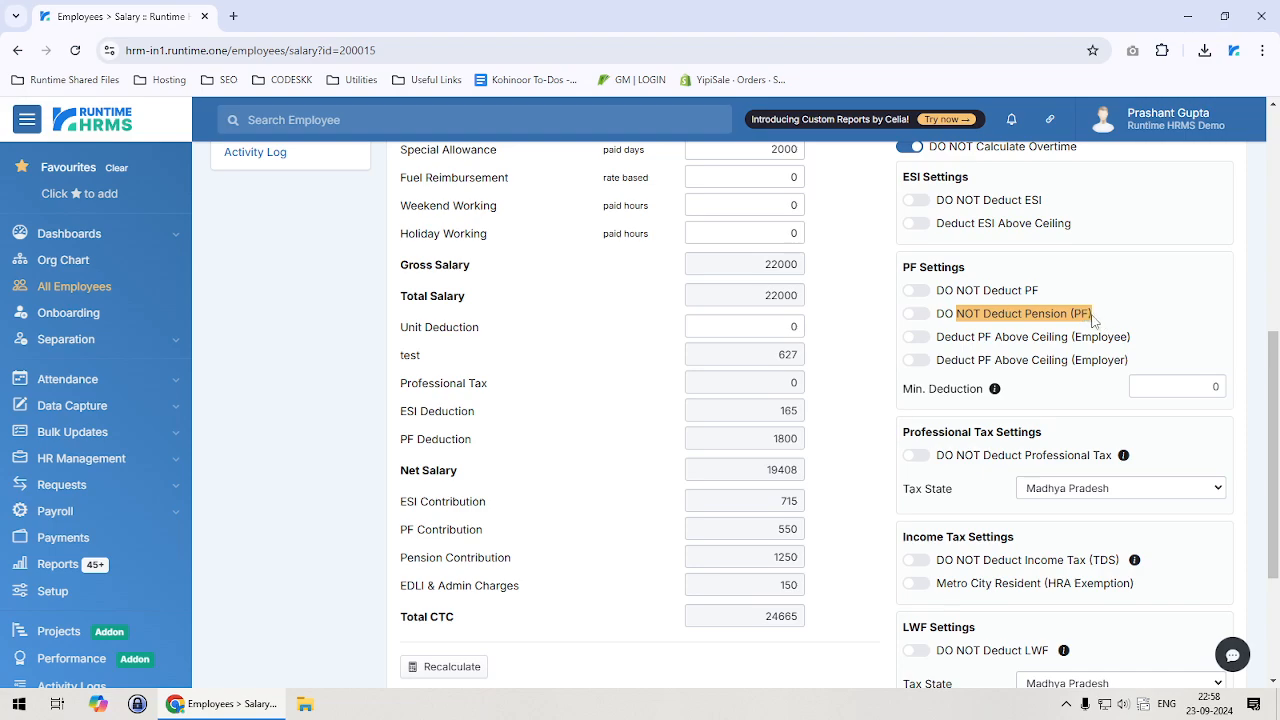
pyautogui.click(1072, 316)
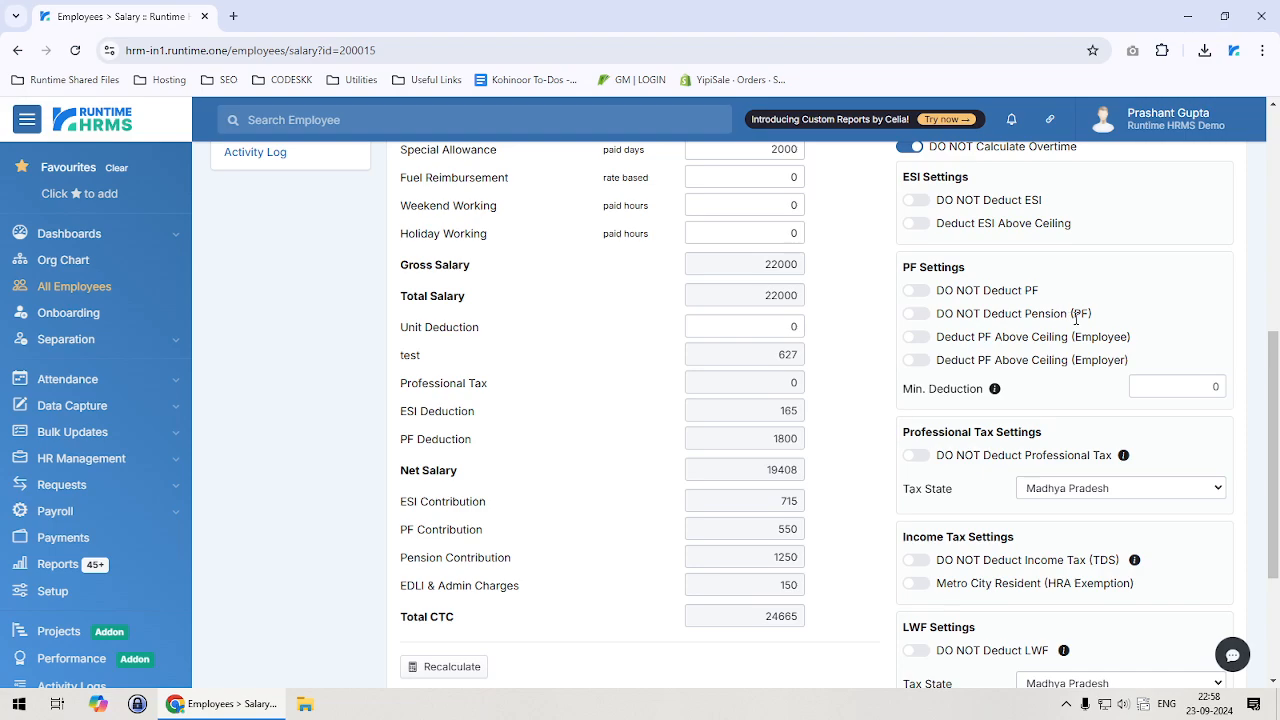
pyautogui.moveTo(1004, 290); pyautogui.dragTo(1052, 294)
pyautogui.doubleClick(785, 530)
pyautogui.doubleClick(776, 558)
pyautogui.click(913, 322)
pyautogui.doubleClick(774, 533)
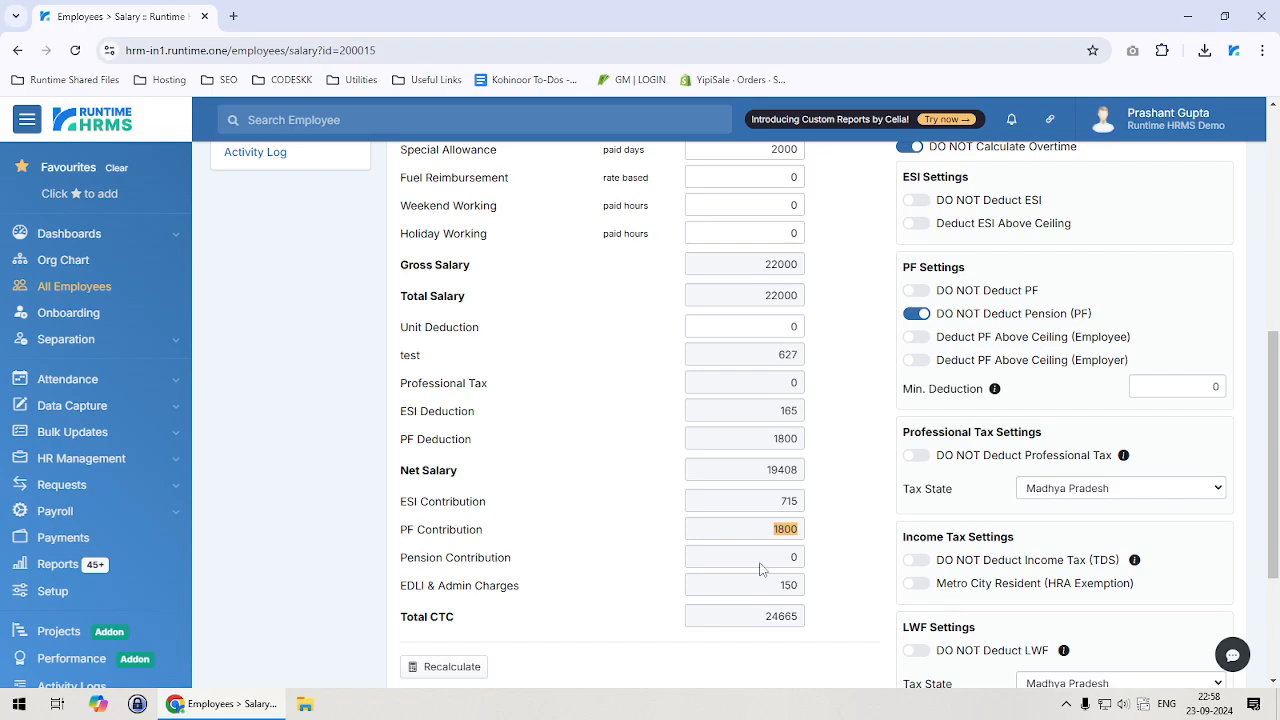
pyautogui.doubleClick(790, 558)
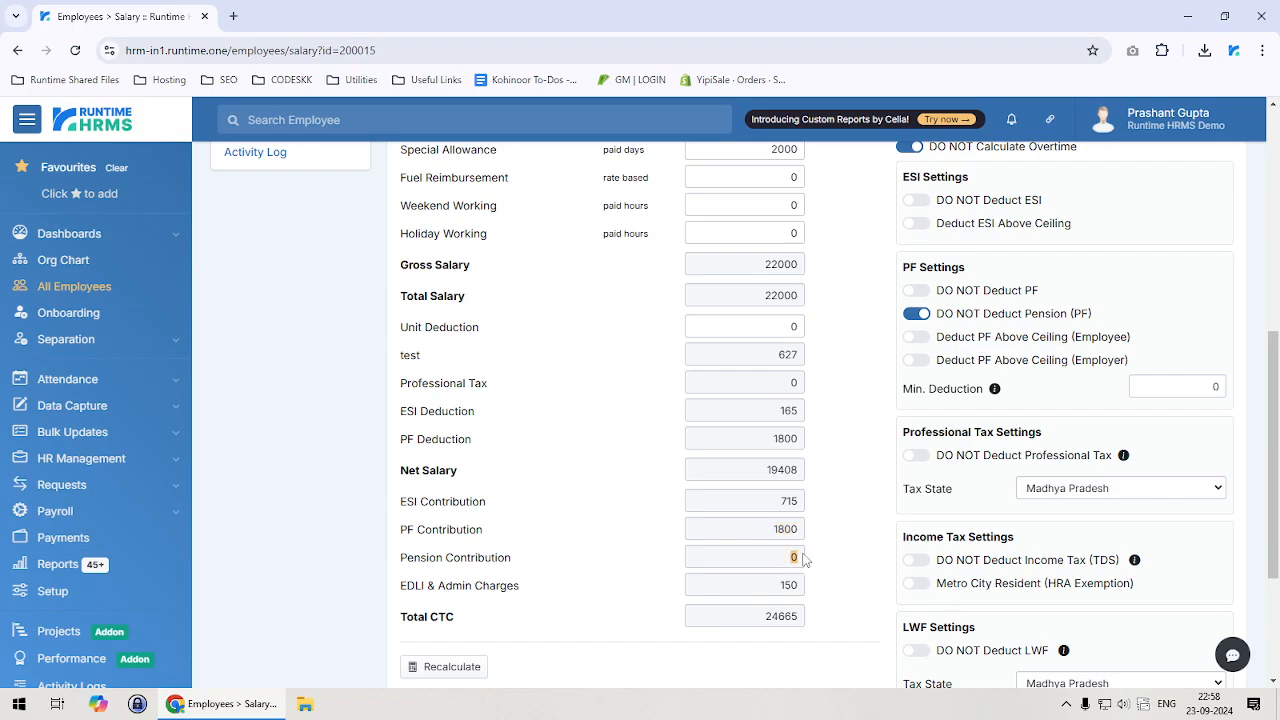
pyautogui.click(916, 314)
# Compare the Basic Salary with the PF Deduction and PF and Pension Contributions, and enable Deduct PF Above Ceiling (Employee)
pyautogui.scroll(1, 861, 399)
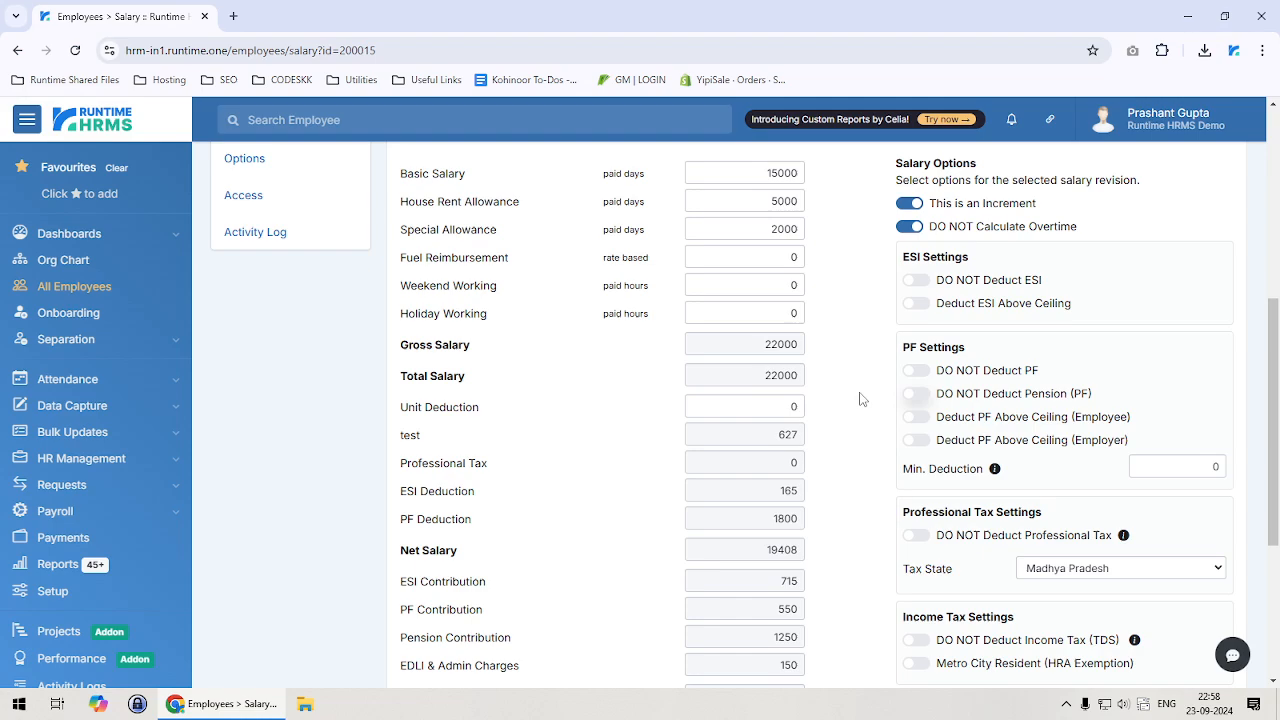
pyautogui.doubleClick(784, 170)
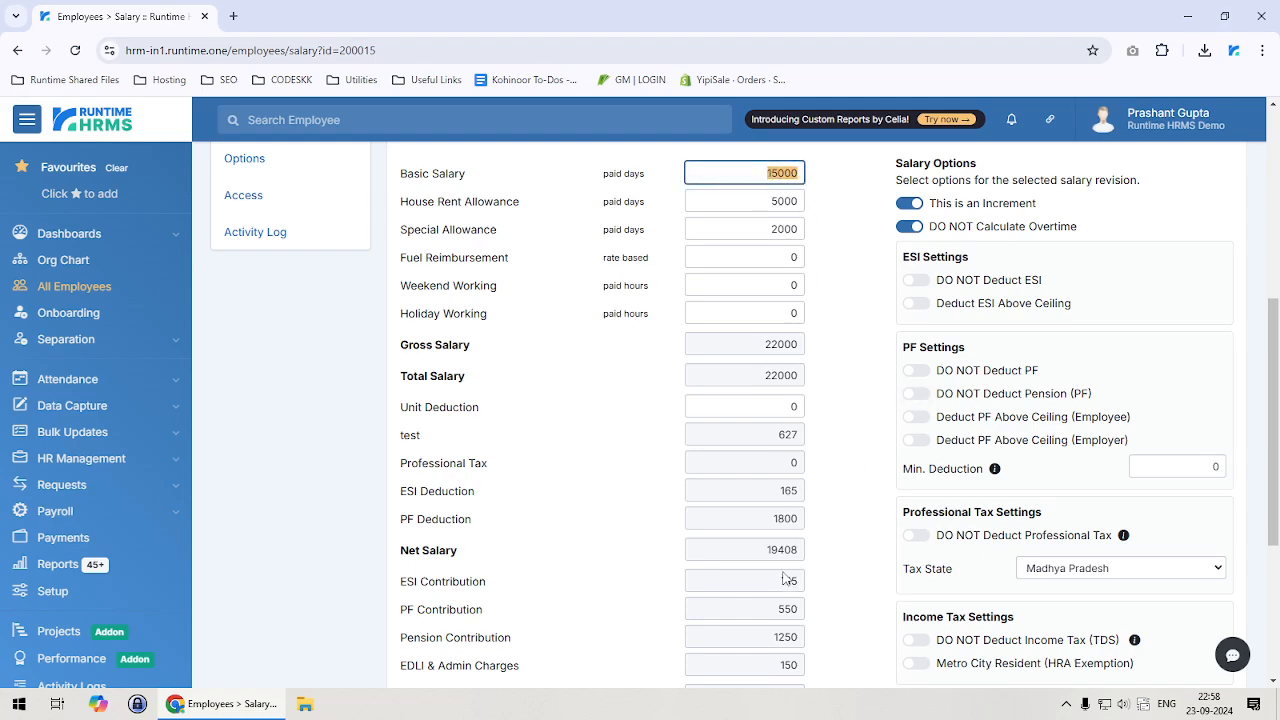
pyautogui.doubleClick(773, 525)
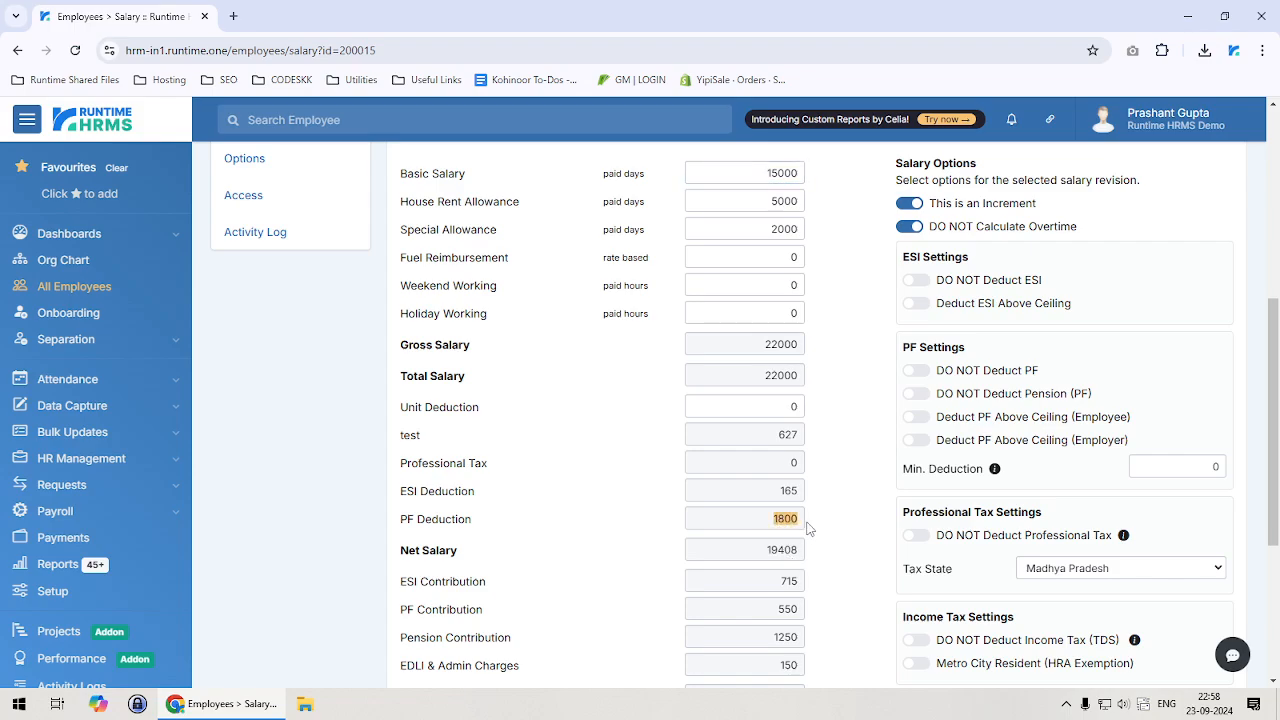
pyautogui.doubleClick(762, 180)
pyautogui.doubleClick(775, 522)
pyautogui.scroll(-1, 820, 640)
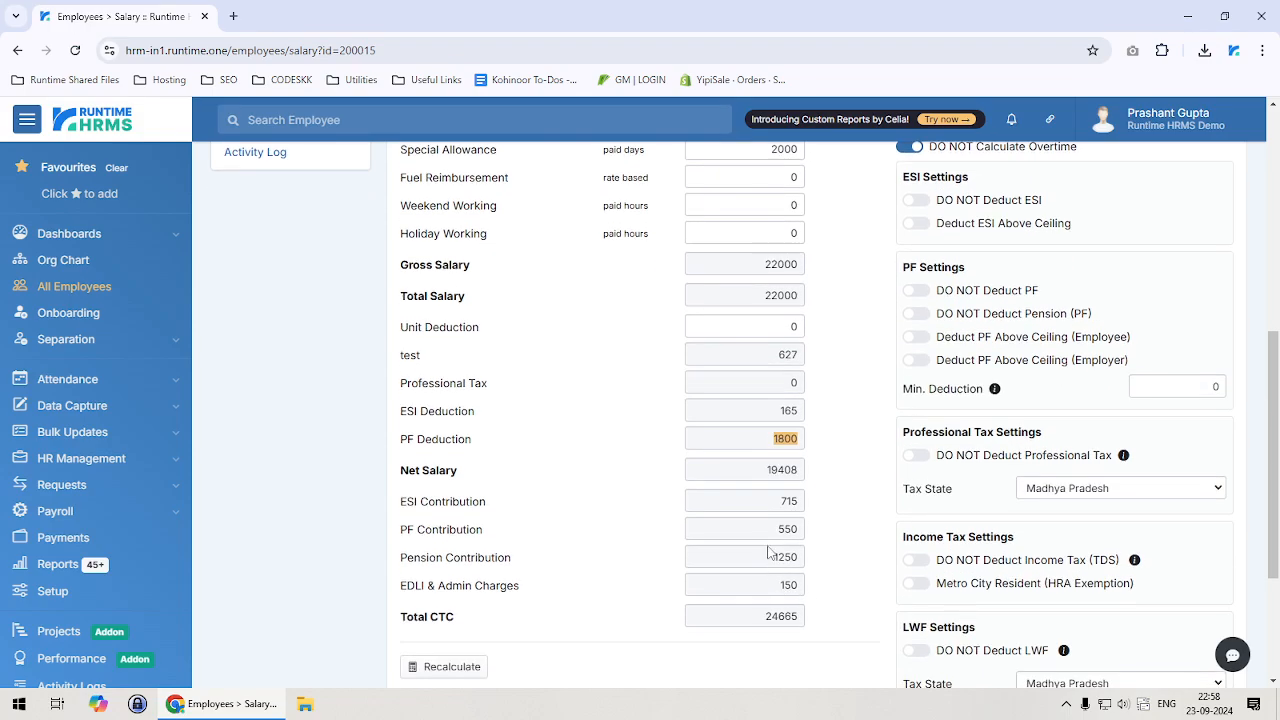
pyautogui.moveTo(799, 529); pyautogui.dragTo(790, 570)
pyautogui.click(924, 343)
# Enable Deduct PF Above Ceiling (Employer) and review the Basic Salary, PF Contribution and Pension Contribution
pyautogui.scroll(2, 821, 416)
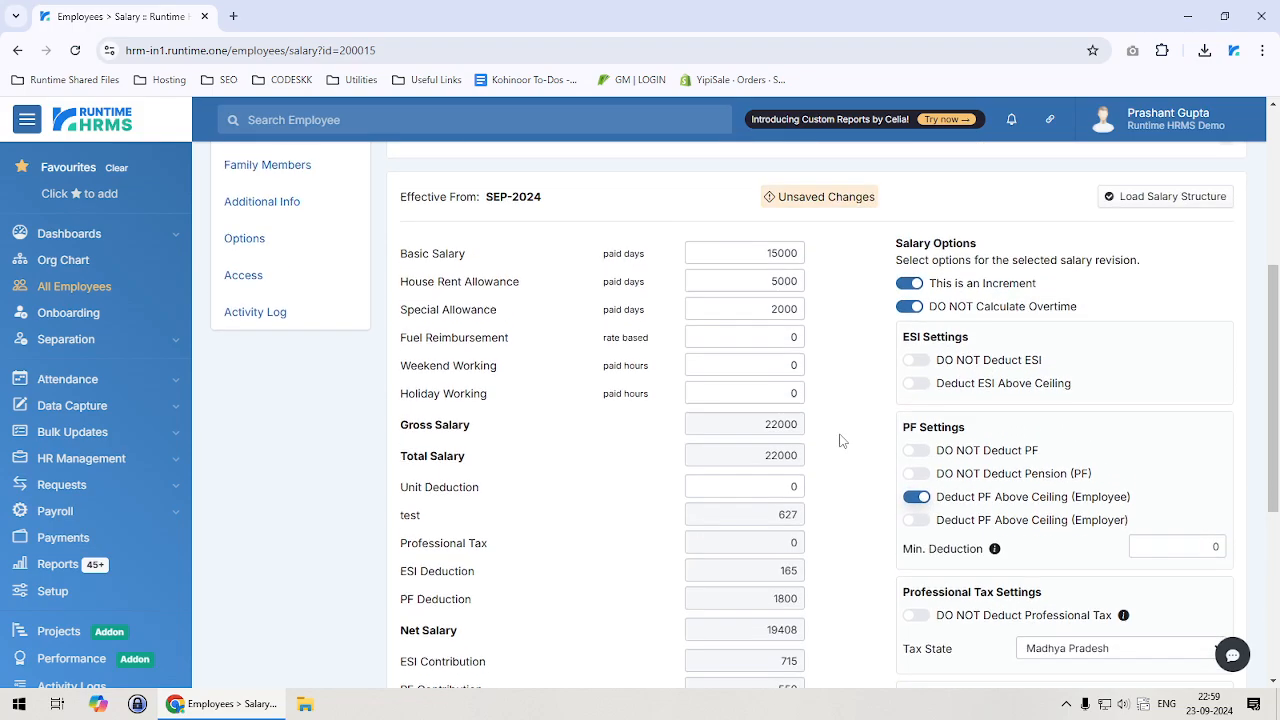
pyautogui.doubleClick(766, 256)
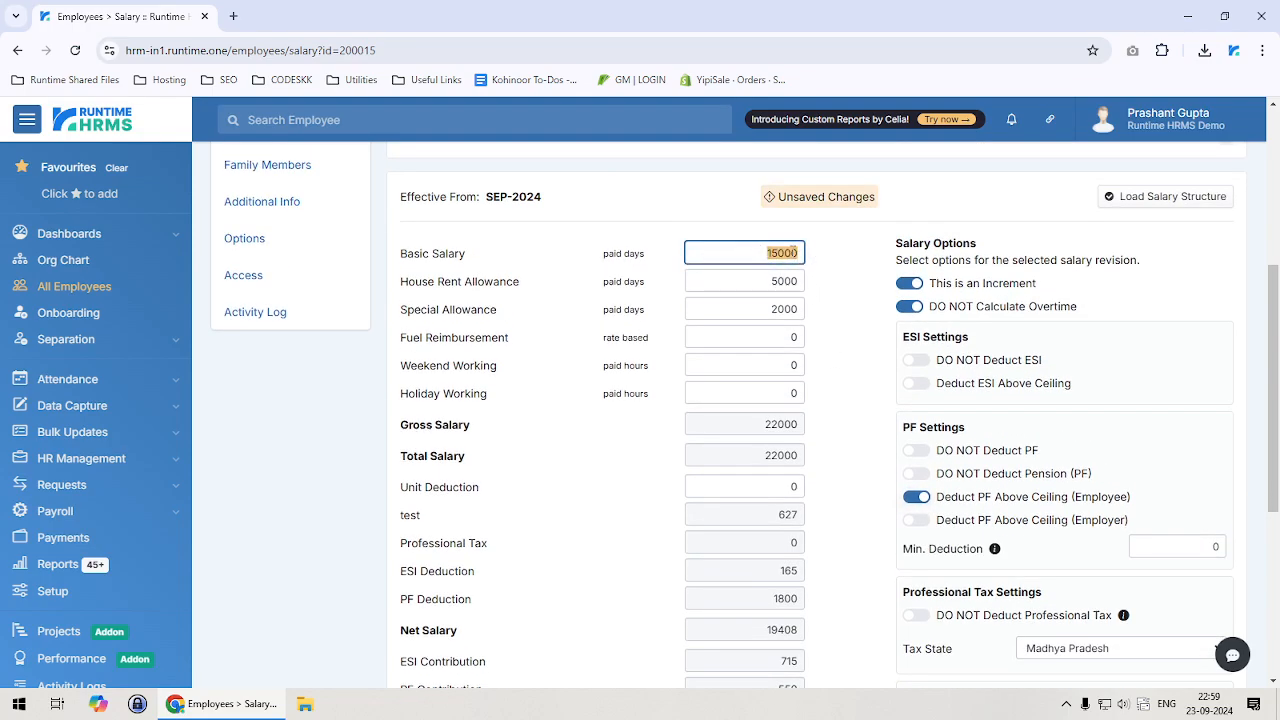
pyautogui.scroll(-1, 817, 466)
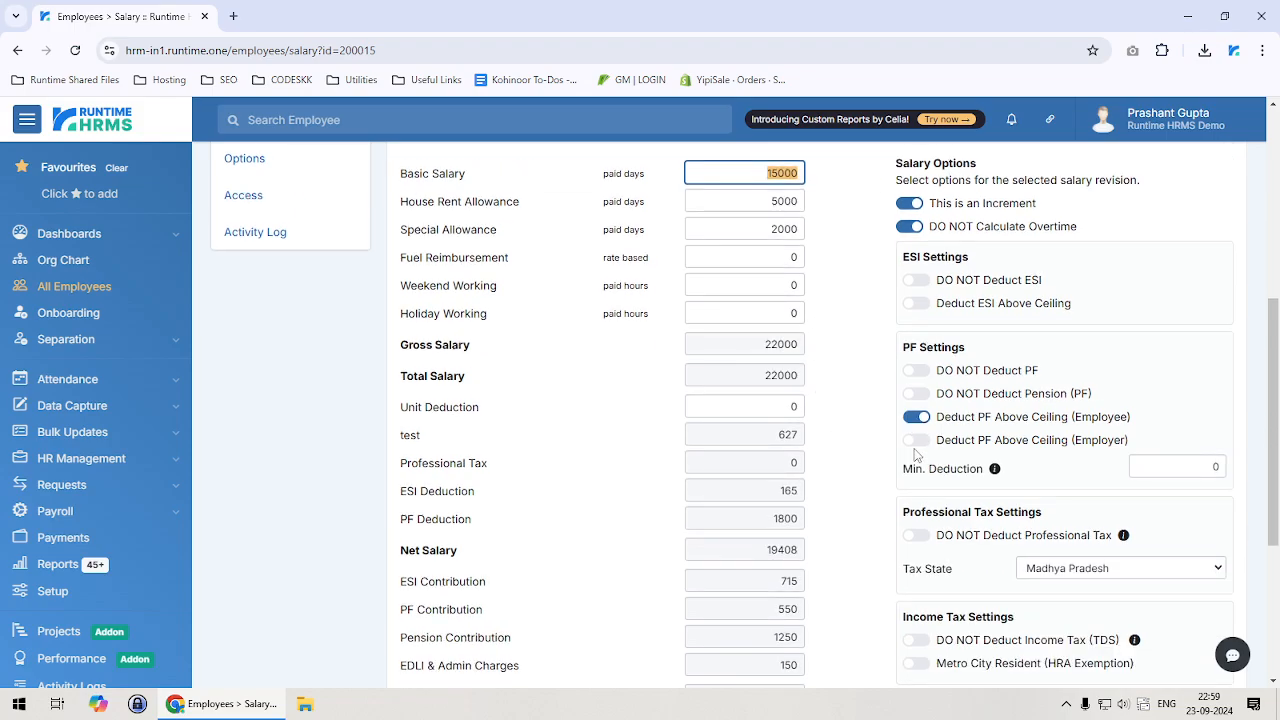
pyautogui.scroll(-1, 838, 502)
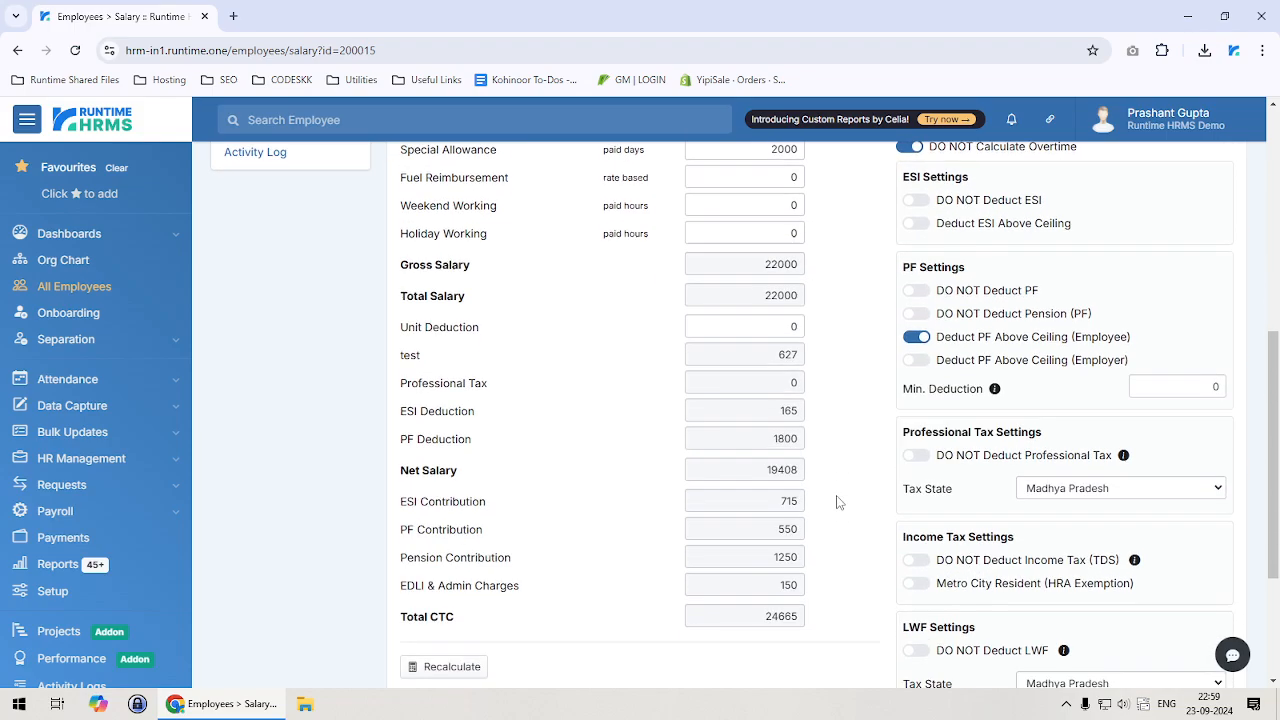
pyautogui.doubleClick(779, 562)
pyautogui.click(916, 360)
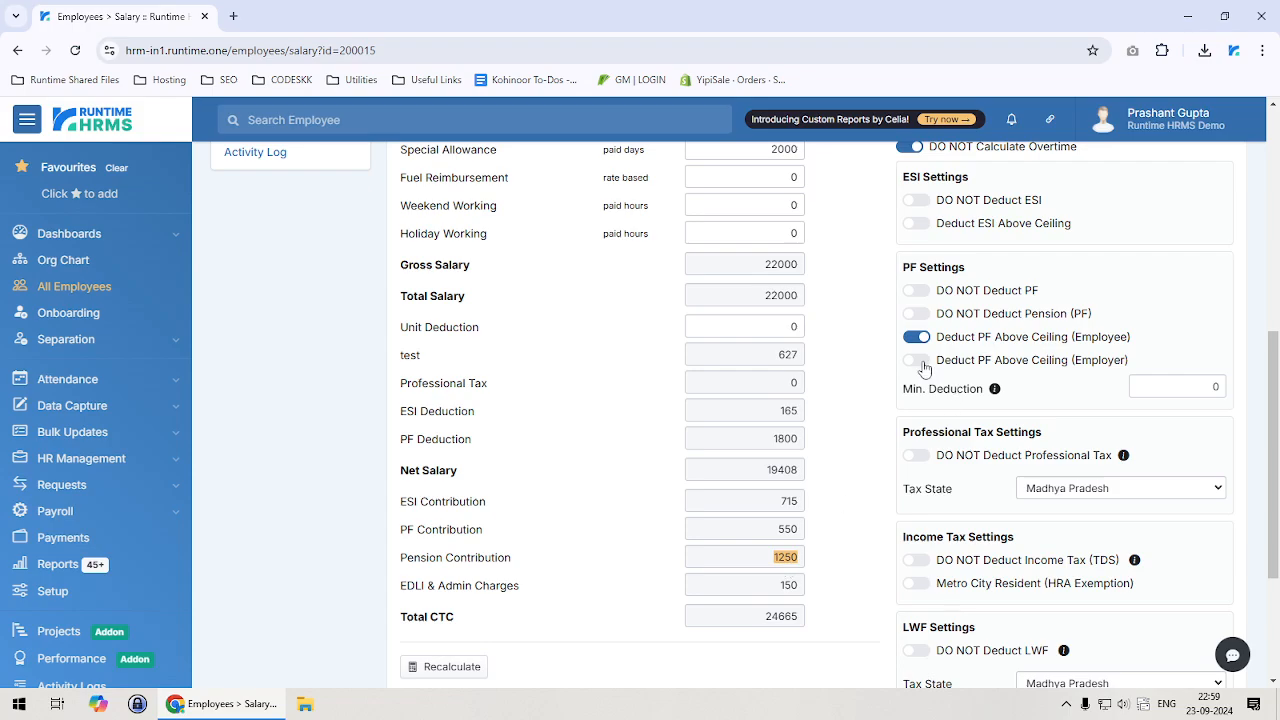
pyautogui.doubleClick(786, 529)
pyautogui.doubleClick(779, 560)
pyautogui.scroll(3, 800, 560)
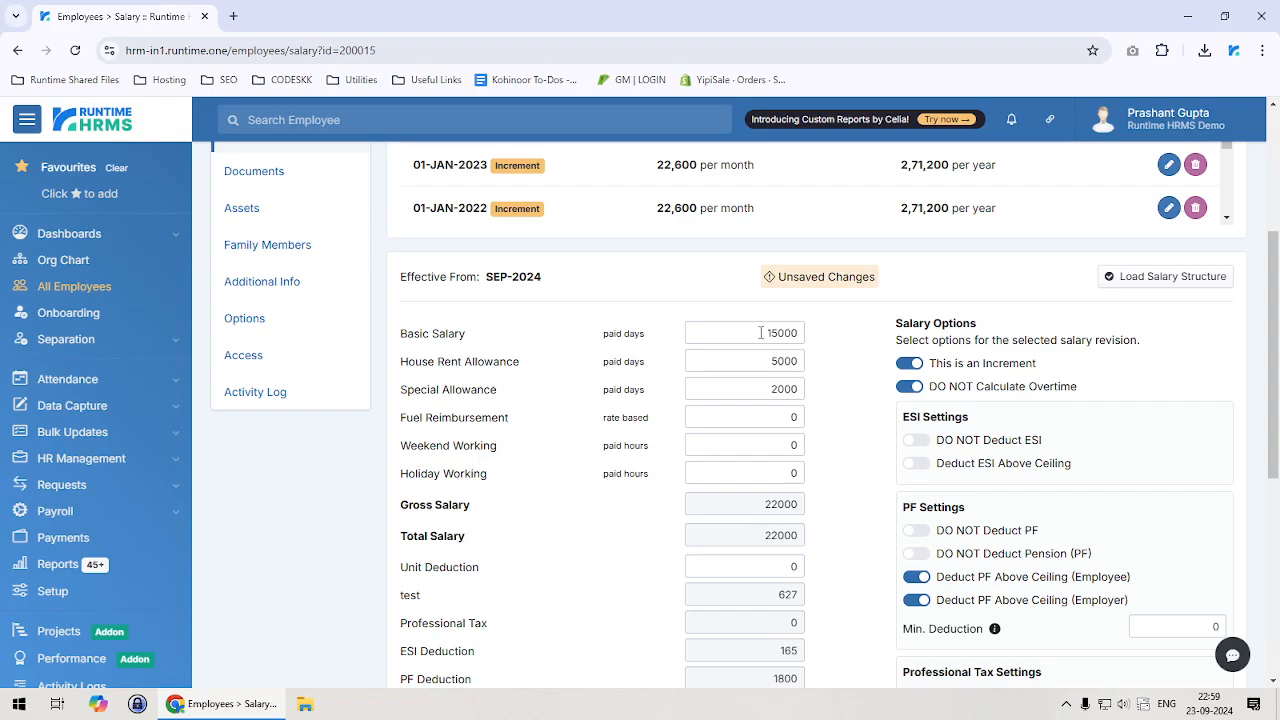
pyautogui.scroll(-2, 846, 471)
pyautogui.scroll(-1, 846, 471)
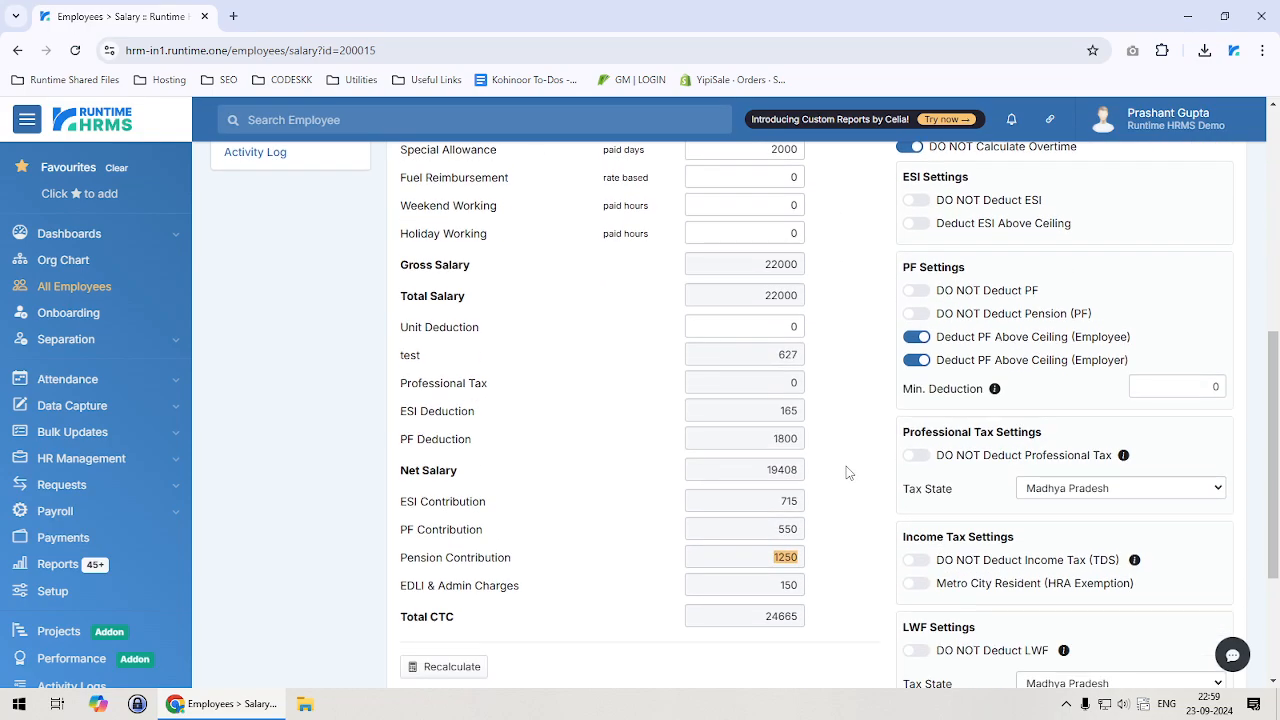
# Set the Basic Salary to 12000, recalculate the salary preview and check the PF Deduction
pyautogui.doubleClick(1200, 386)
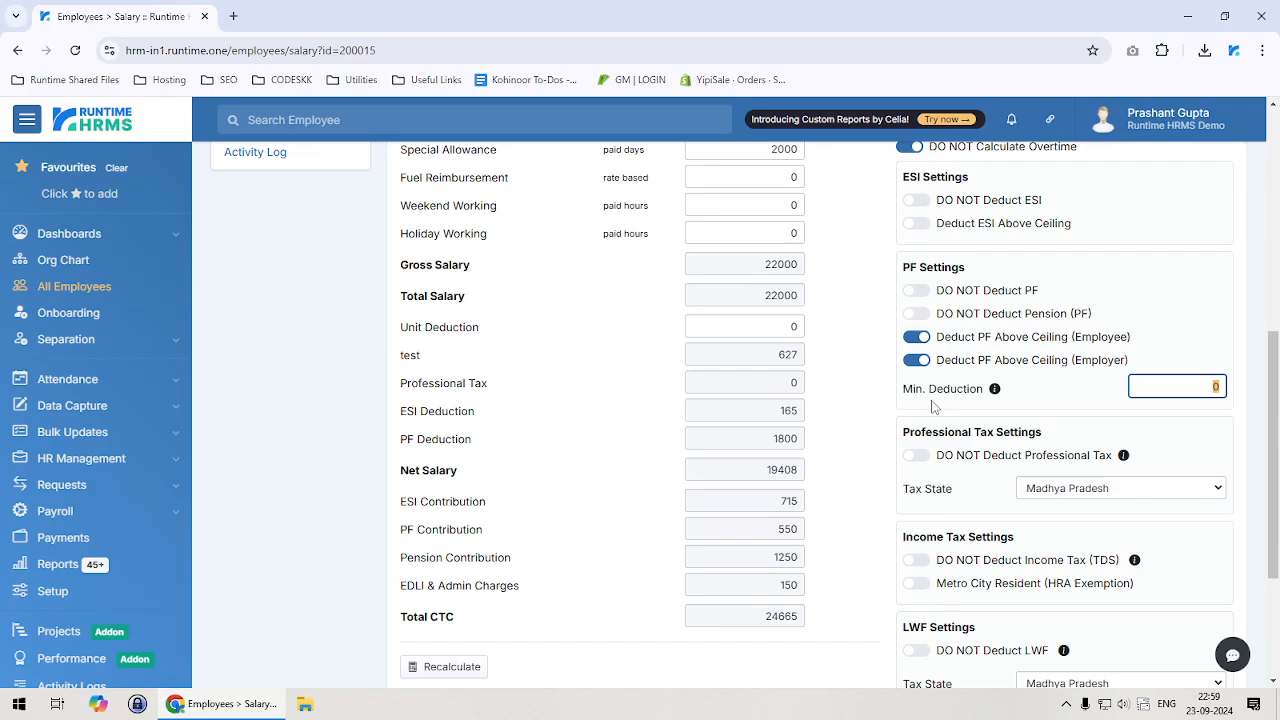
pyautogui.scroll(2, 896, 410)
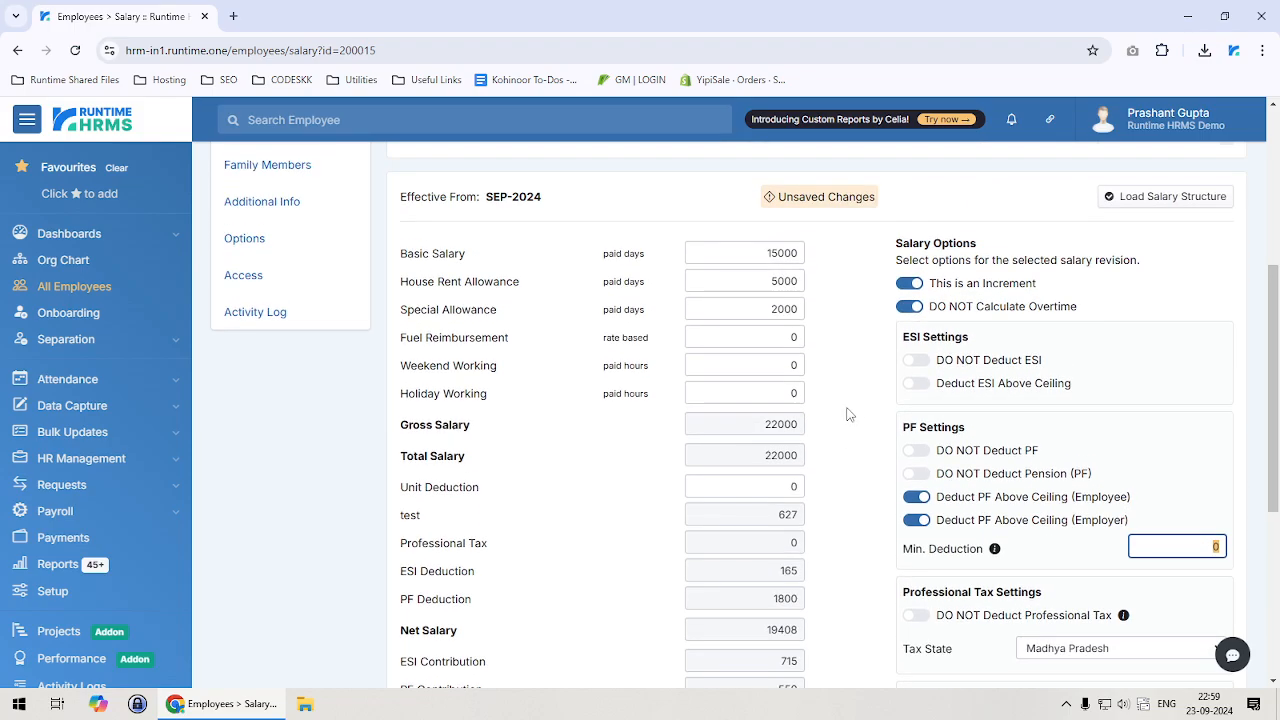
pyautogui.click(740, 253)
pyautogui.write('10000')
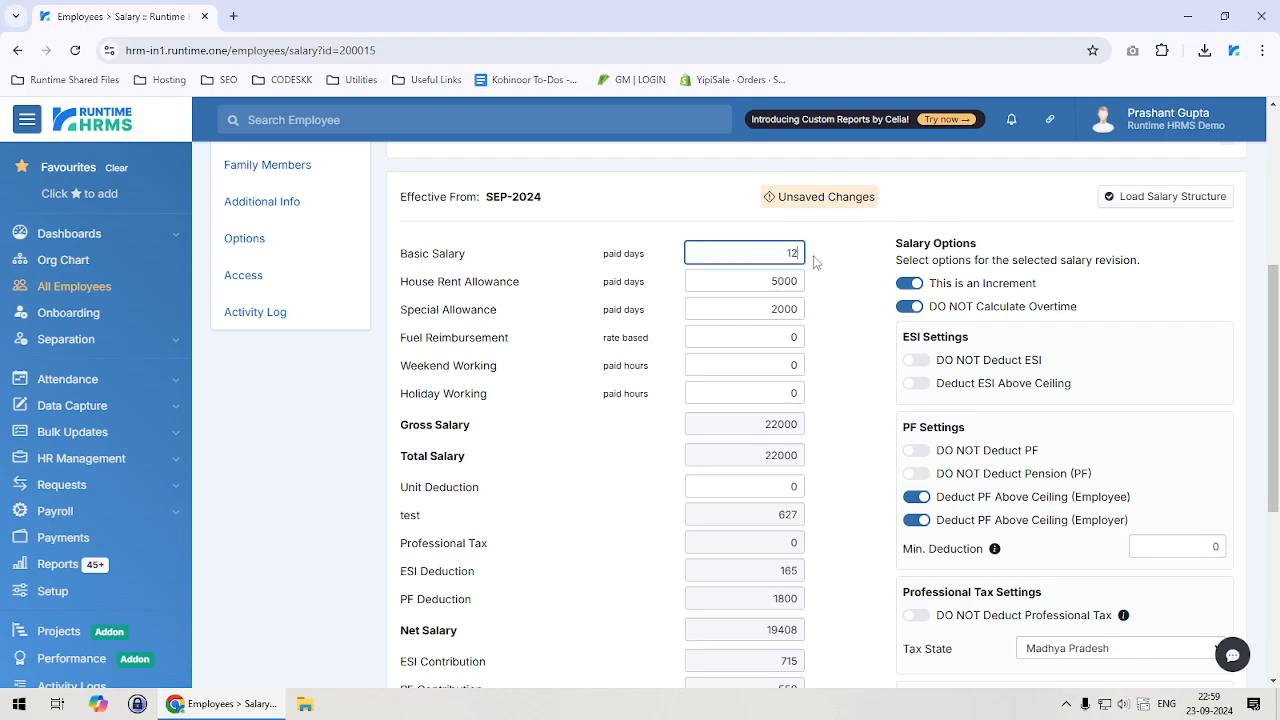
pyautogui.scroll(-5, 730, 490)
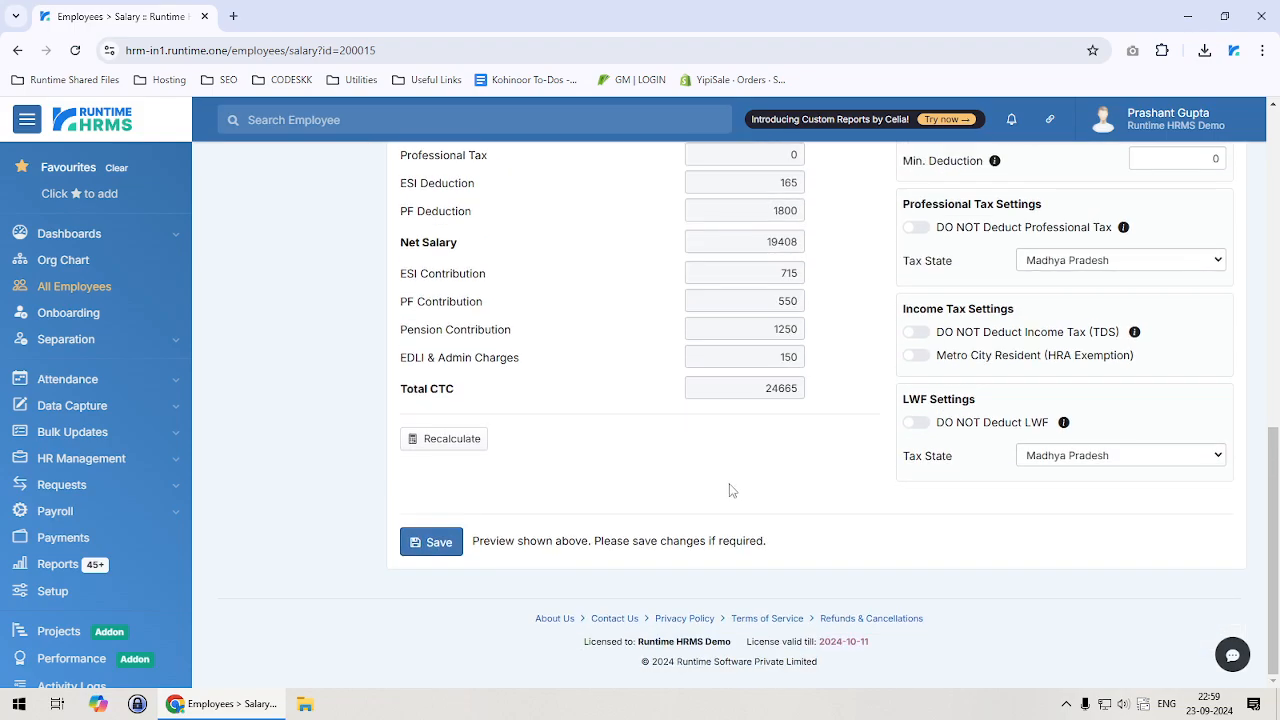
pyautogui.click(440, 439)
pyautogui.scroll(2, 757, 500)
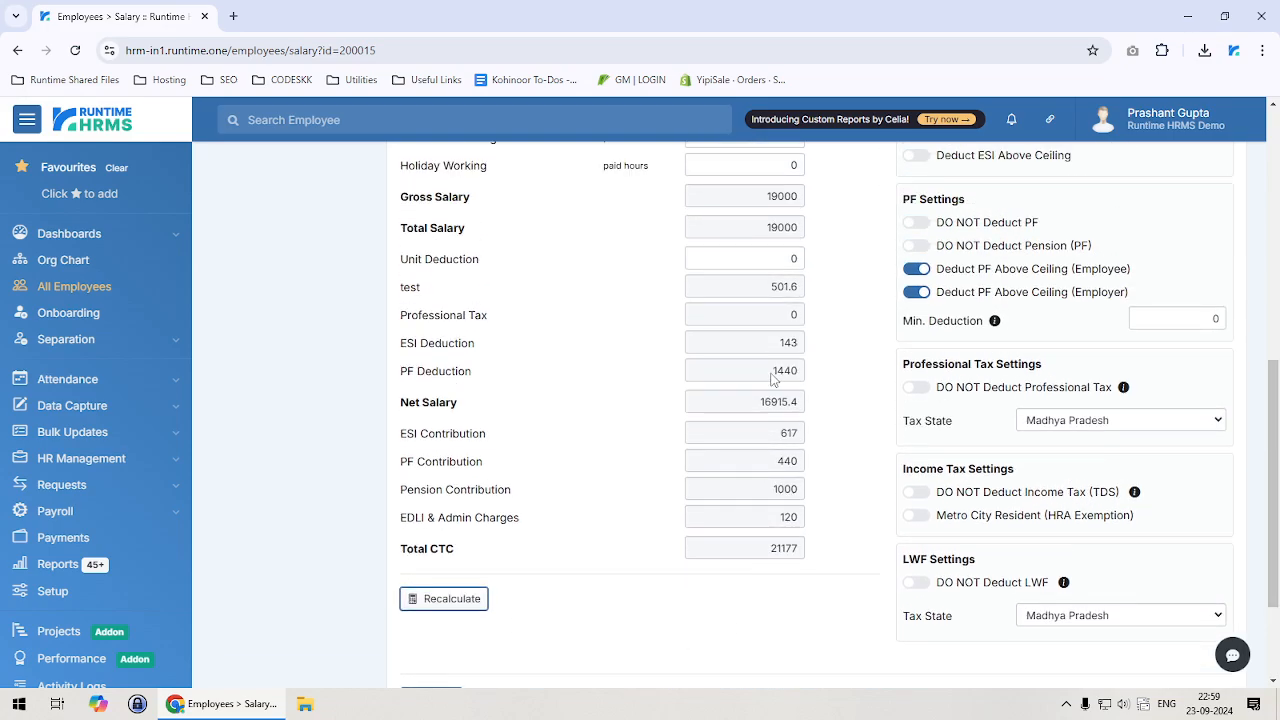
pyautogui.moveTo(771, 371); pyautogui.dragTo(828, 440)
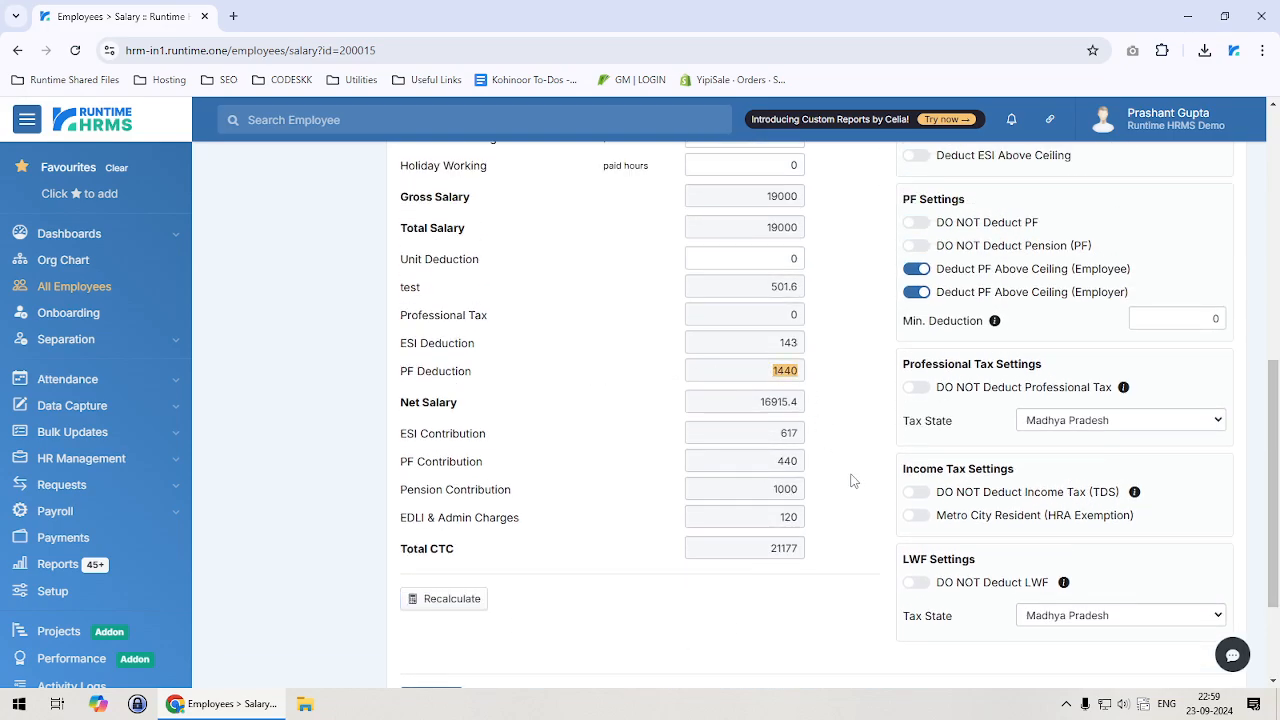
# Set the PF Min. Deduction to 1800 and check the updated PF Deduction
pyautogui.scroll(2, 849, 480)
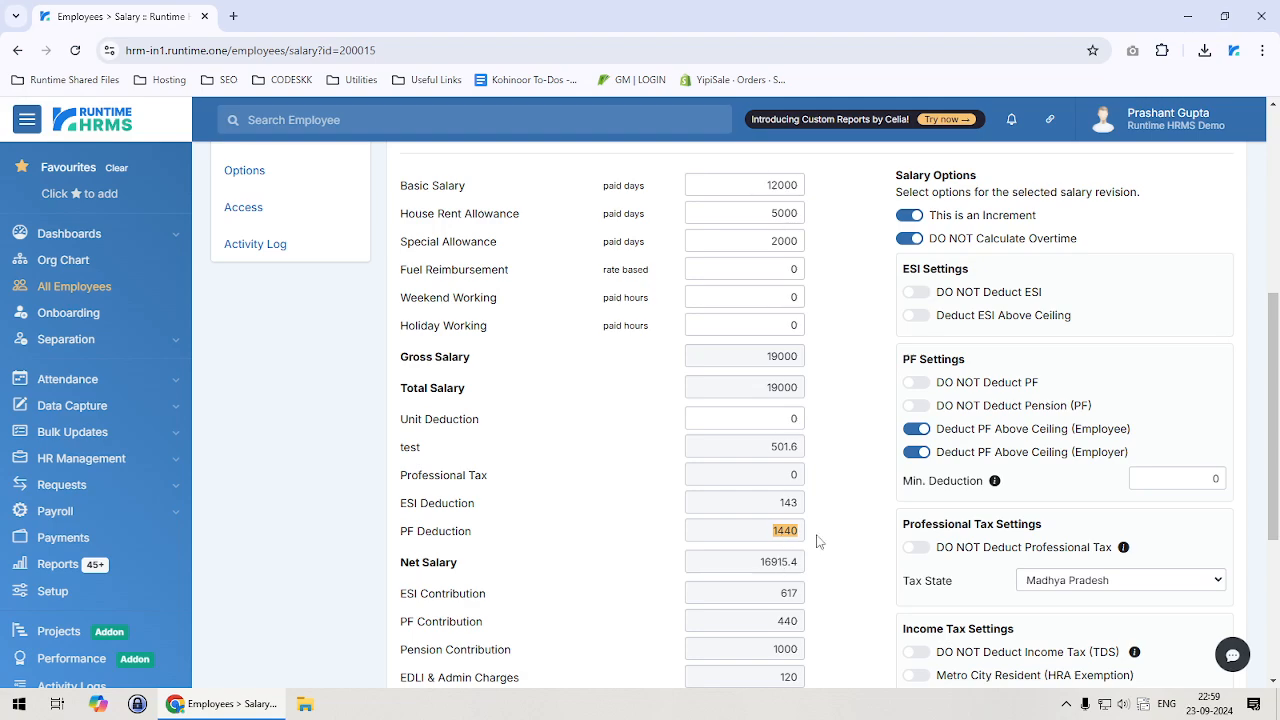
pyautogui.click(1205, 480)
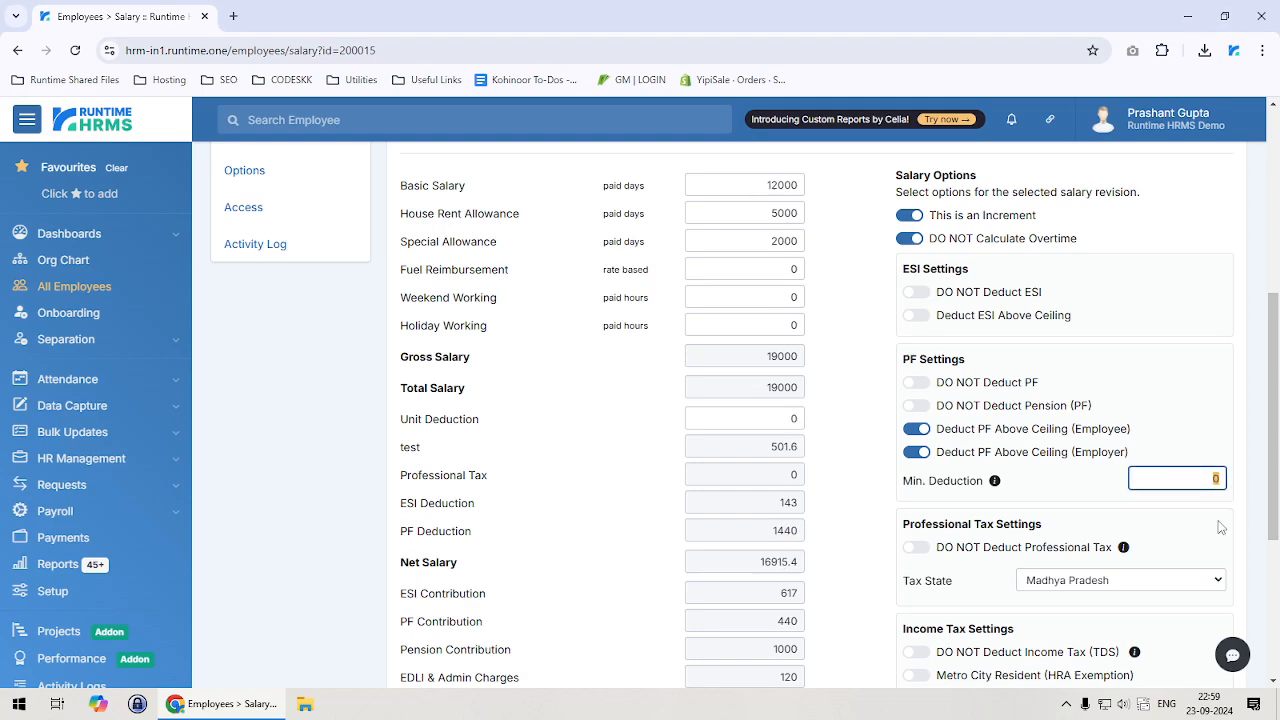
pyautogui.write('1800')
pyautogui.click(1082, 499)
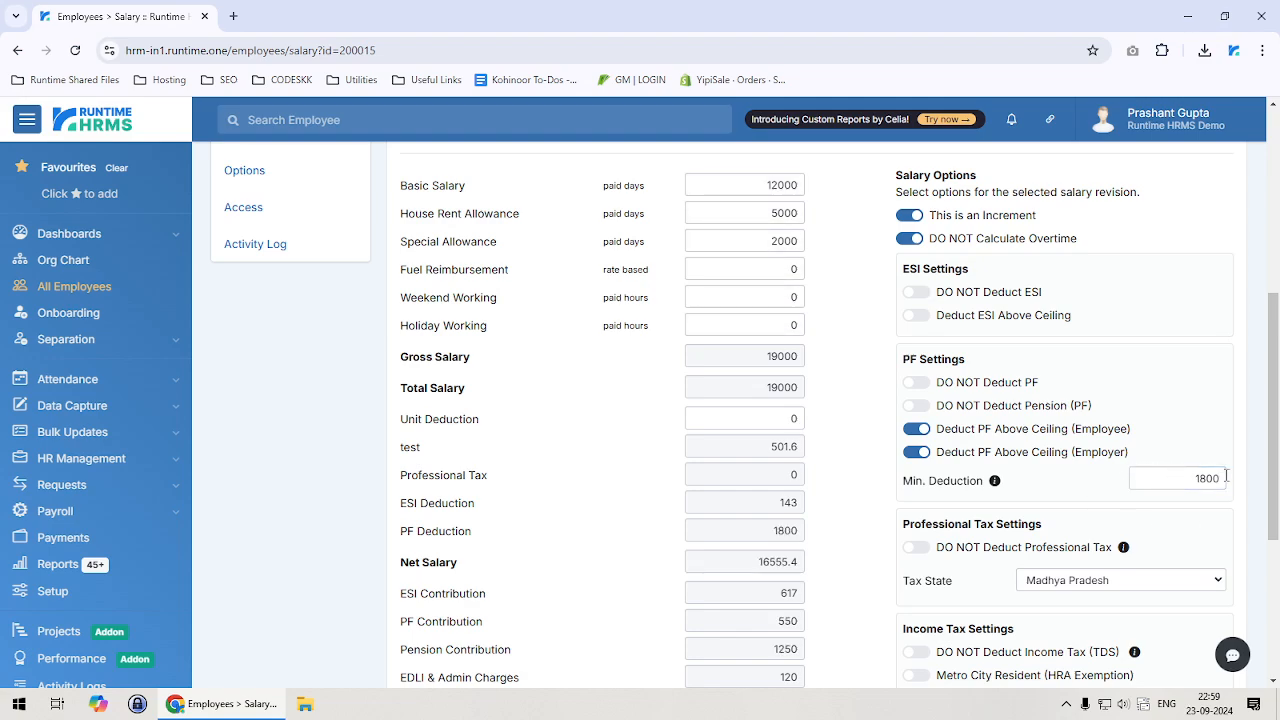
pyautogui.moveTo(759, 535); pyautogui.dragTo(805, 536)
pyautogui.scroll(-1, 843, 527)
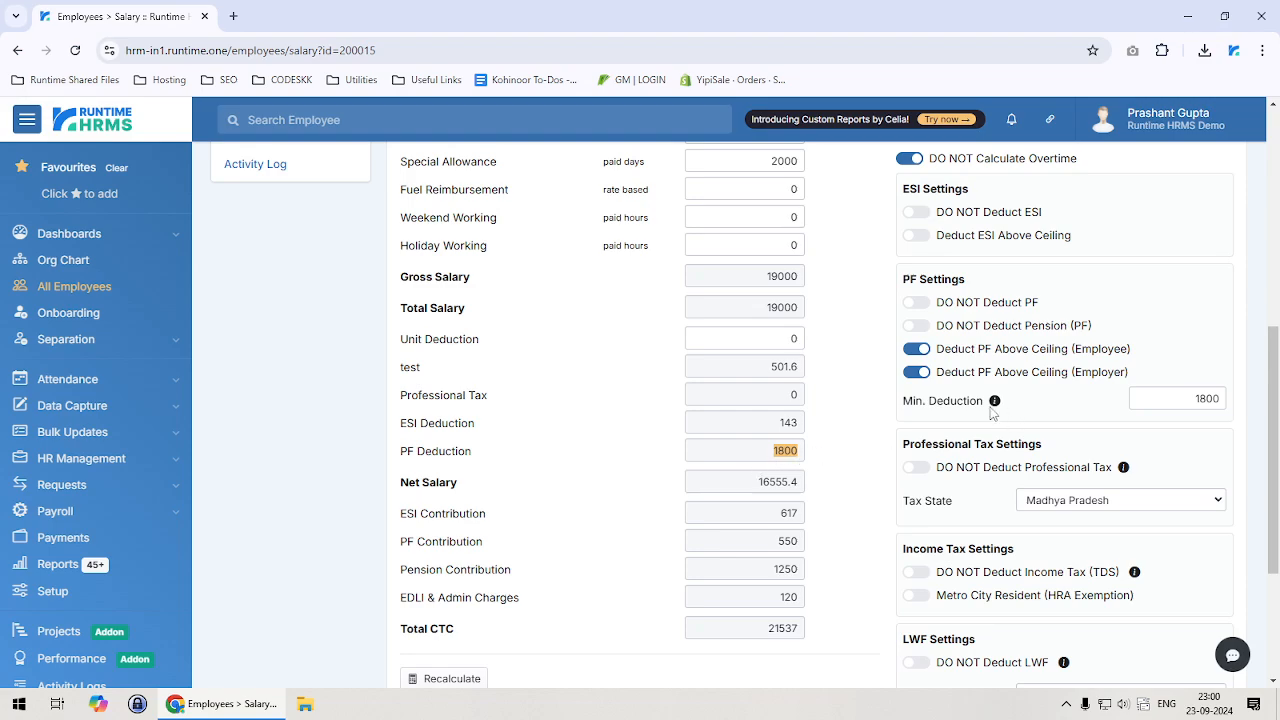
# Compare the PF Deduction with the PF and Pension Contributions, and disable Deduct PF Above Ceiling for both employee and employer
pyautogui.doubleClick(776, 542)
pyautogui.doubleClick(786, 570)
pyautogui.doubleClick(776, 452)
pyautogui.doubleClick(786, 541)
pyautogui.doubleClick(800, 570)
pyautogui.scroll(-1, 888, 408)
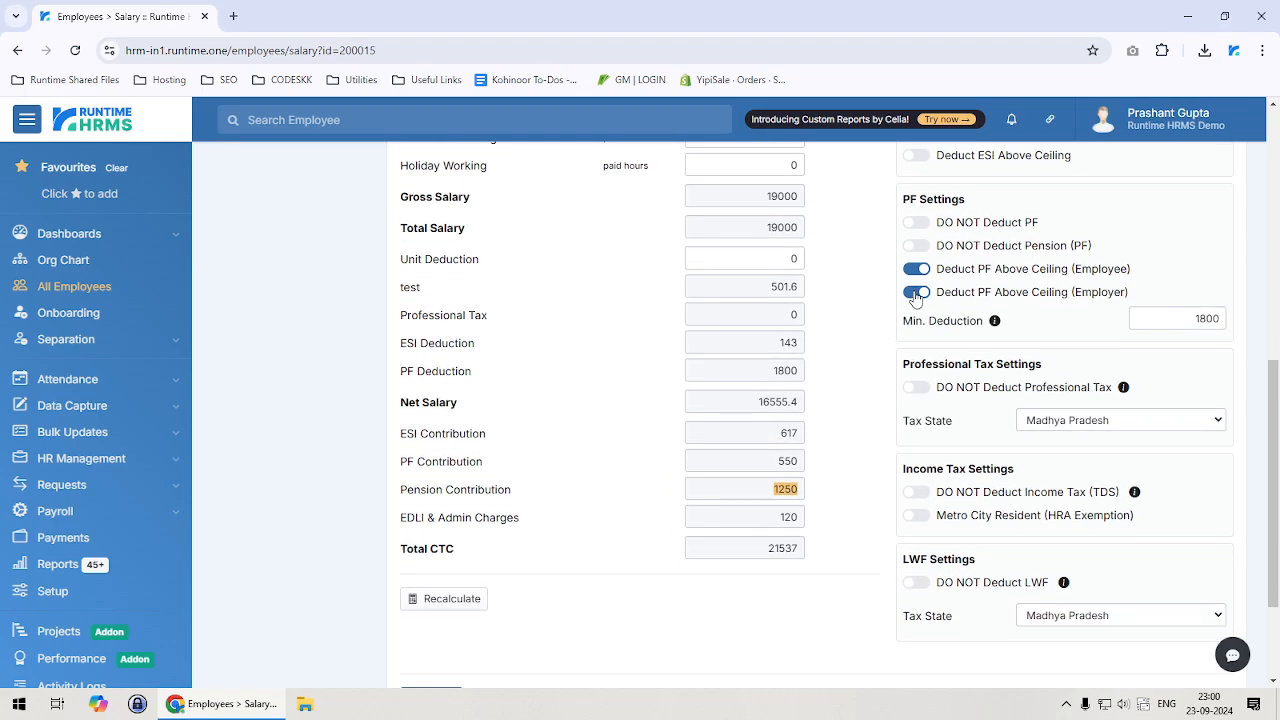
pyautogui.click(916, 292)
# Enable DO NOT Deduct Professional Tax, check the Professional Tax amount, and disable the option again
pyautogui.moveTo(972, 390); pyautogui.dragTo(1106, 392)
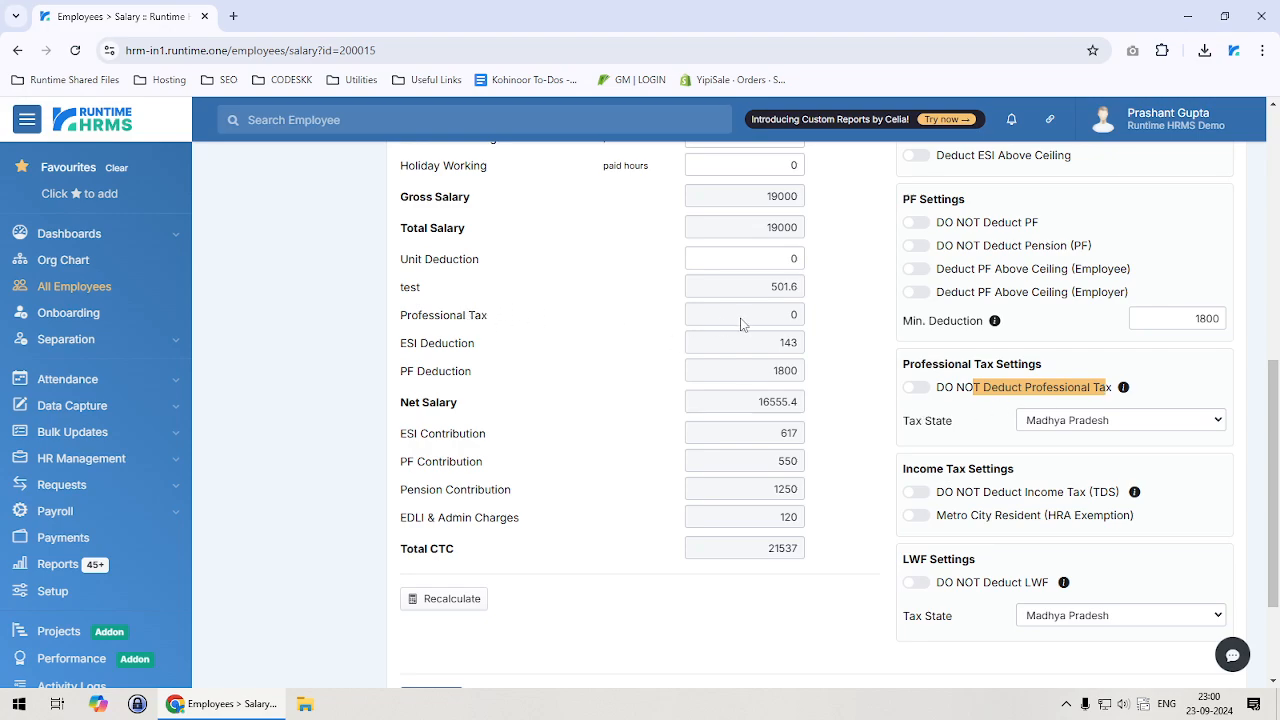
pyautogui.doubleClick(796, 318)
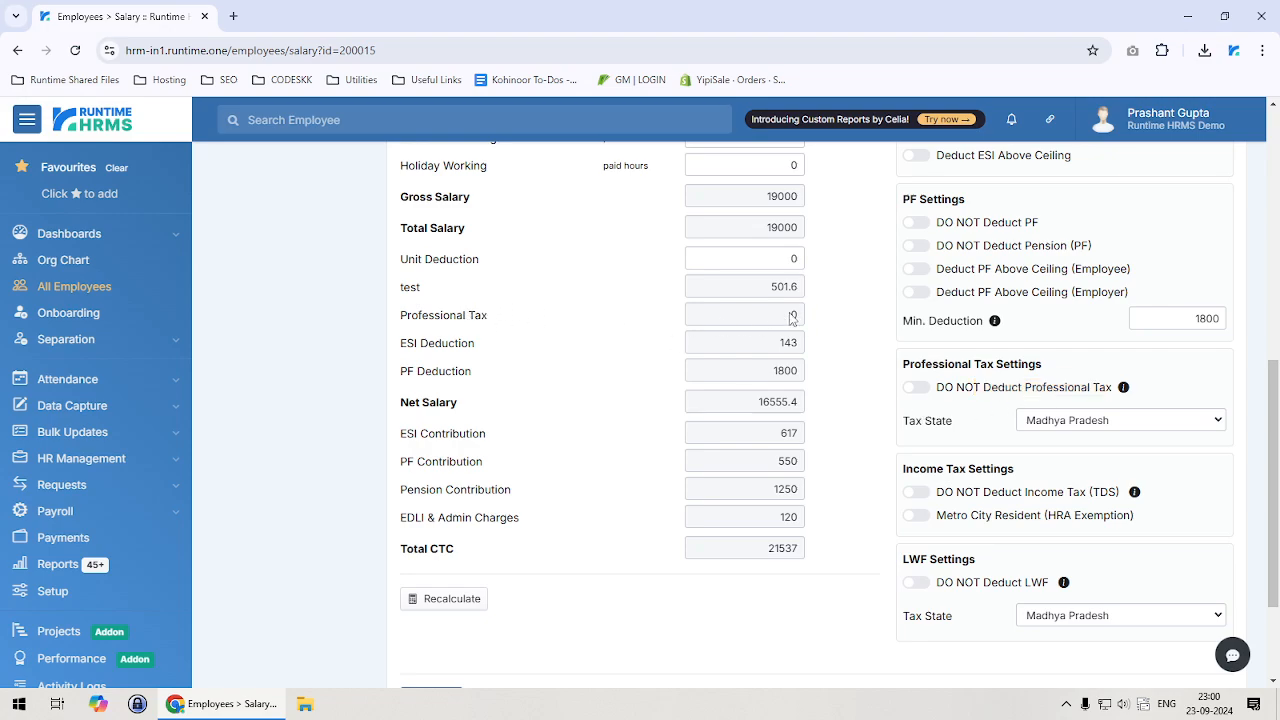
pyautogui.click(918, 389)
pyautogui.doubleClick(797, 316)
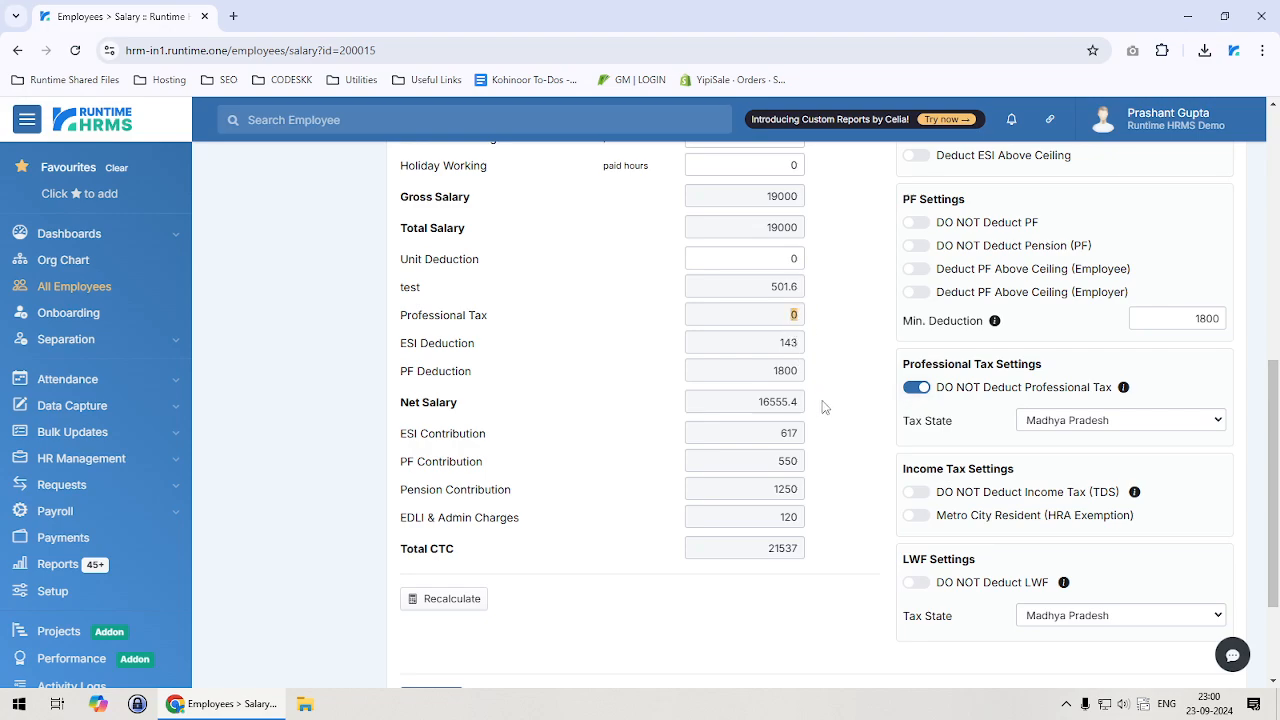
pyautogui.click(916, 392)
# Try the DO NOT Deduct Income Tax (TDS) and Metro City Resident (HRA Exemption) options, switching each back off
pyautogui.scroll(-1, 843, 505)
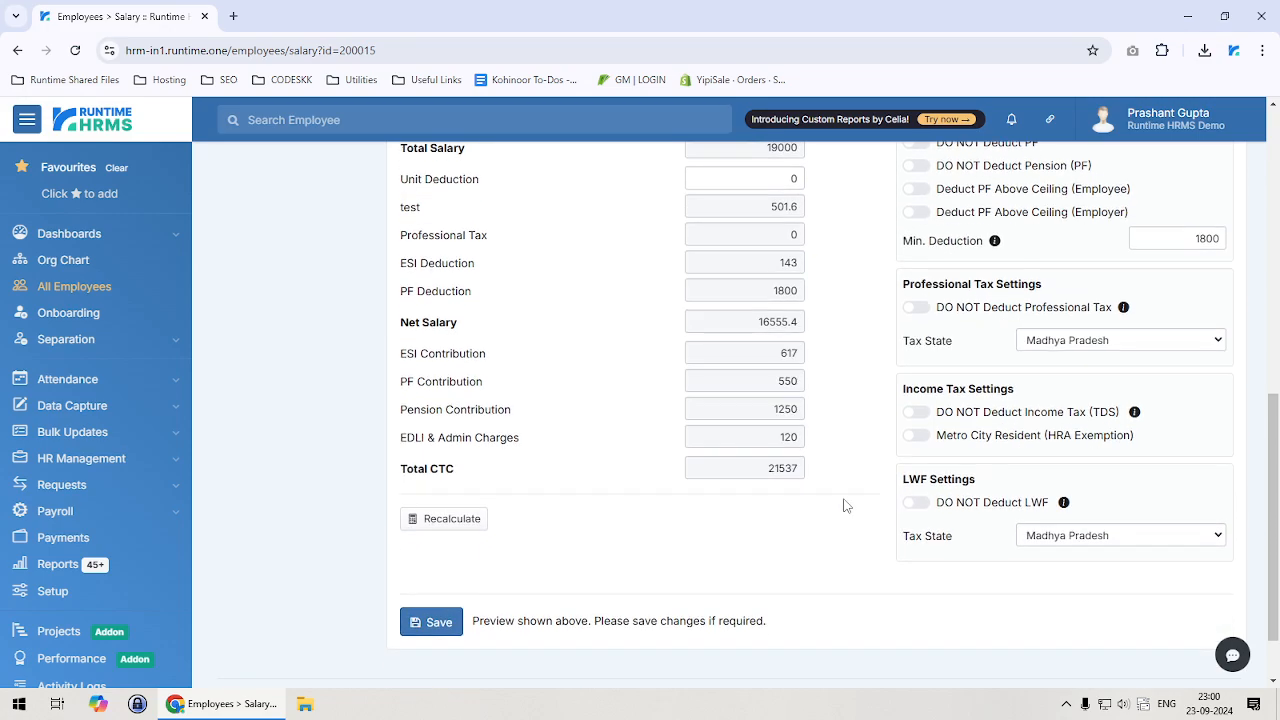
pyautogui.click(945, 413)
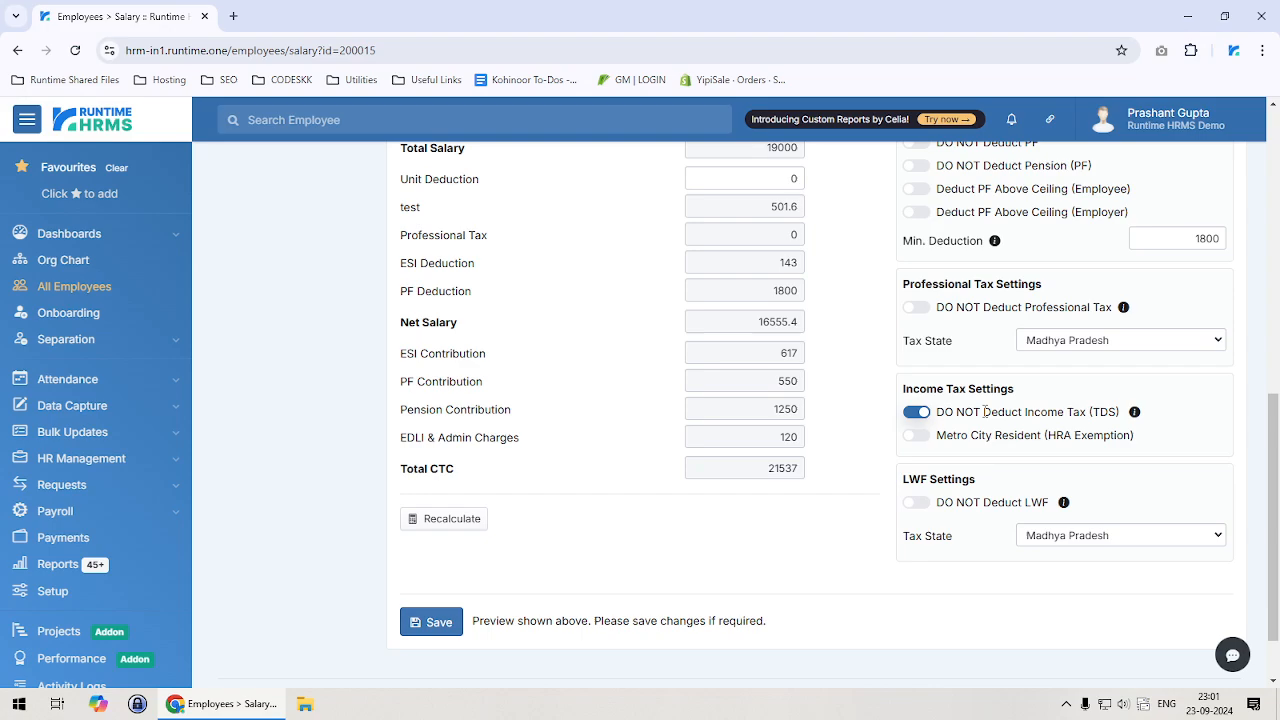
pyautogui.click(916, 412)
pyautogui.moveTo(963, 437); pyautogui.dragTo(1090, 437)
pyautogui.click(1090, 437)
pyautogui.click(916, 436)
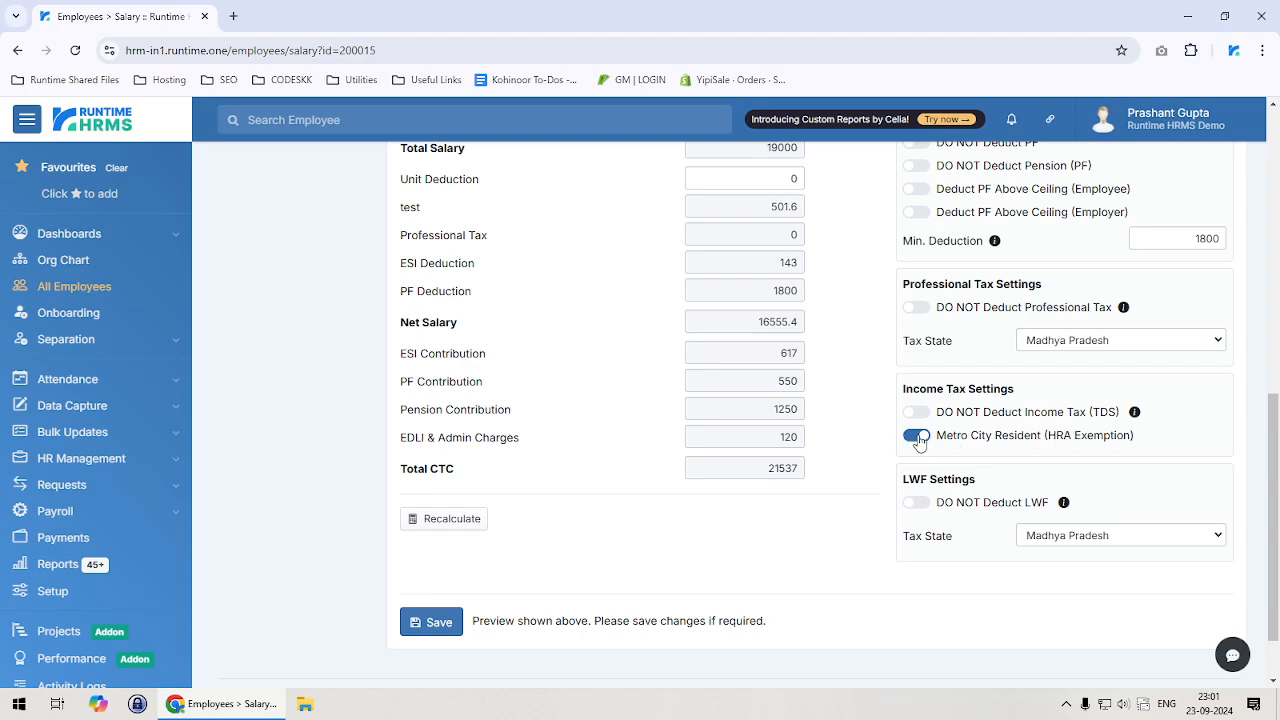
pyautogui.click(916, 436)
# Set the LWF Tax State to Maharashtra and enable DO NOT Deduct LWF
pyautogui.click(1043, 545)
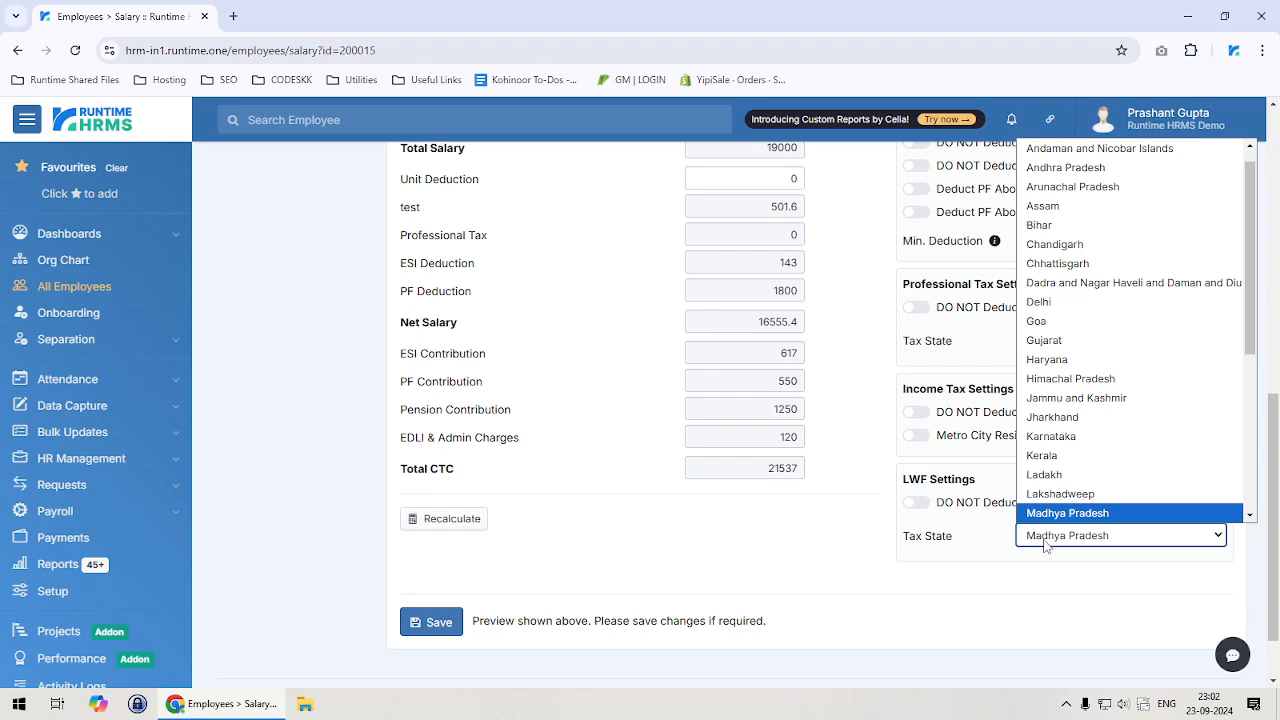
pyautogui.scroll(-3, 1070, 330)
pyautogui.click(1060, 372)
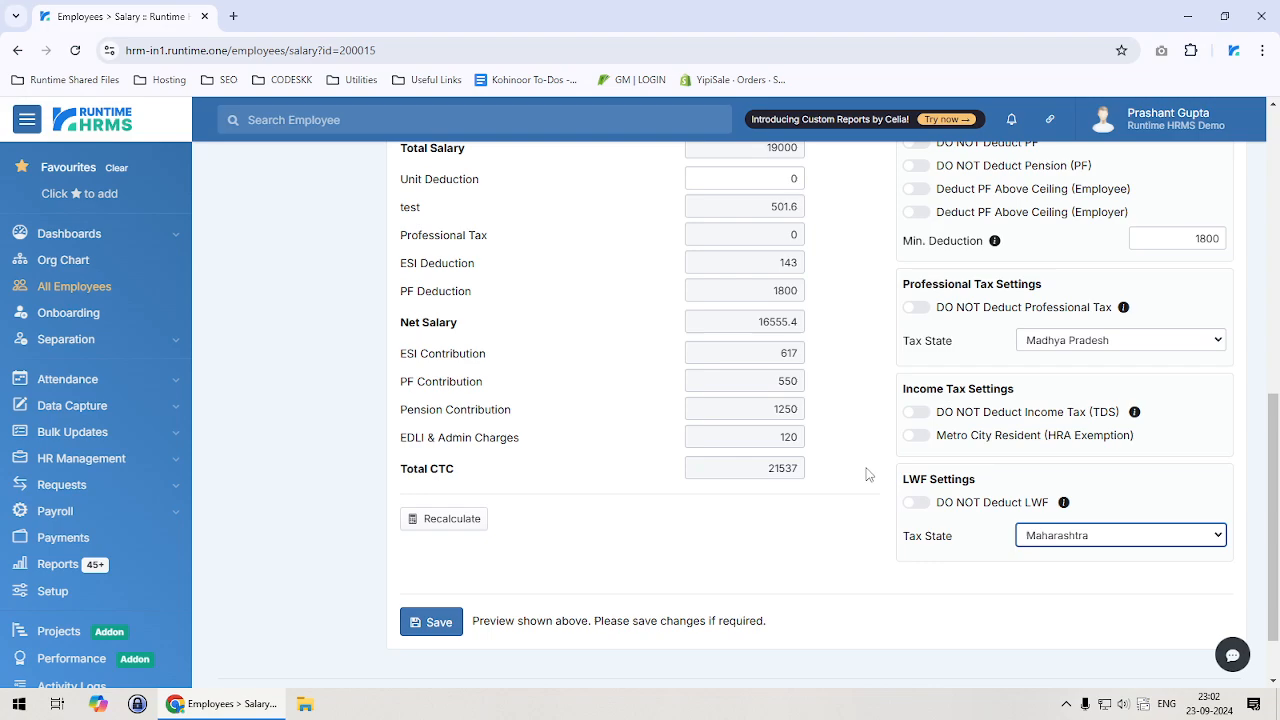
pyautogui.click(918, 508)
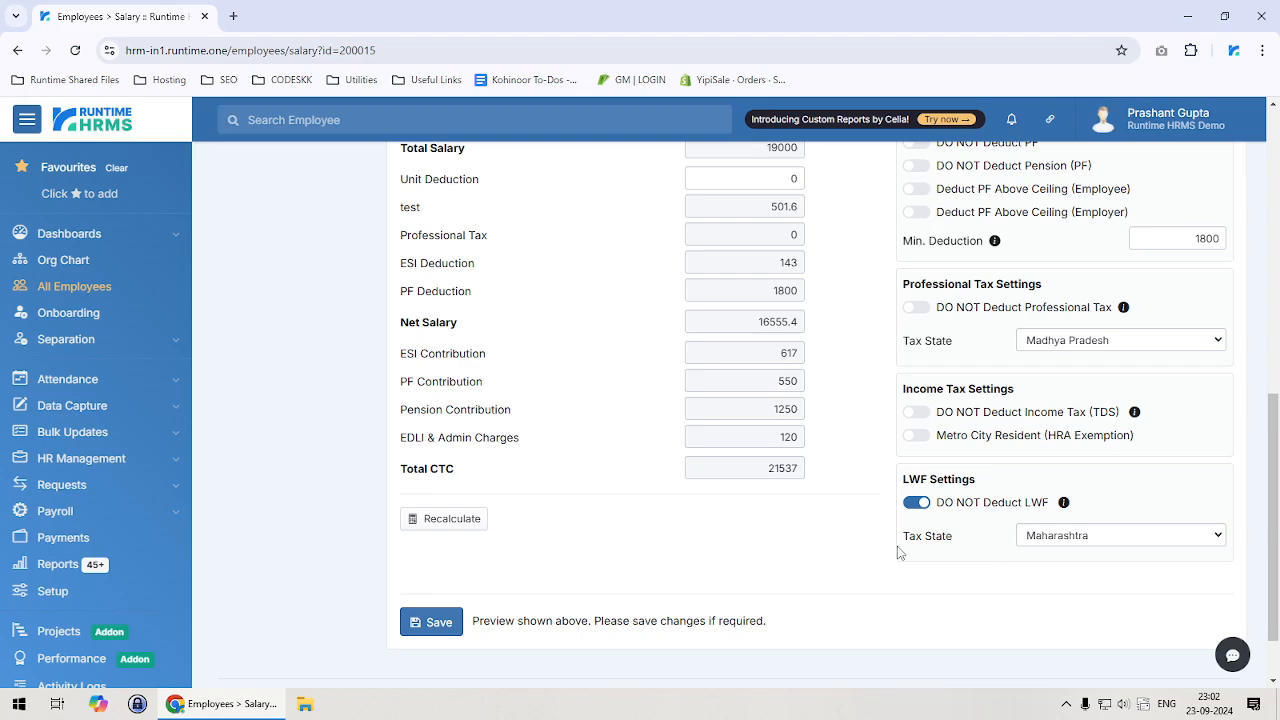
# Review the Income Tax Settings alongside the deductions, contributions and other options of the SEP-2024 revision
pyautogui.moveTo(926, 388); pyautogui.dragTo(1000, 388)
pyautogui.scroll(2, 866, 440)
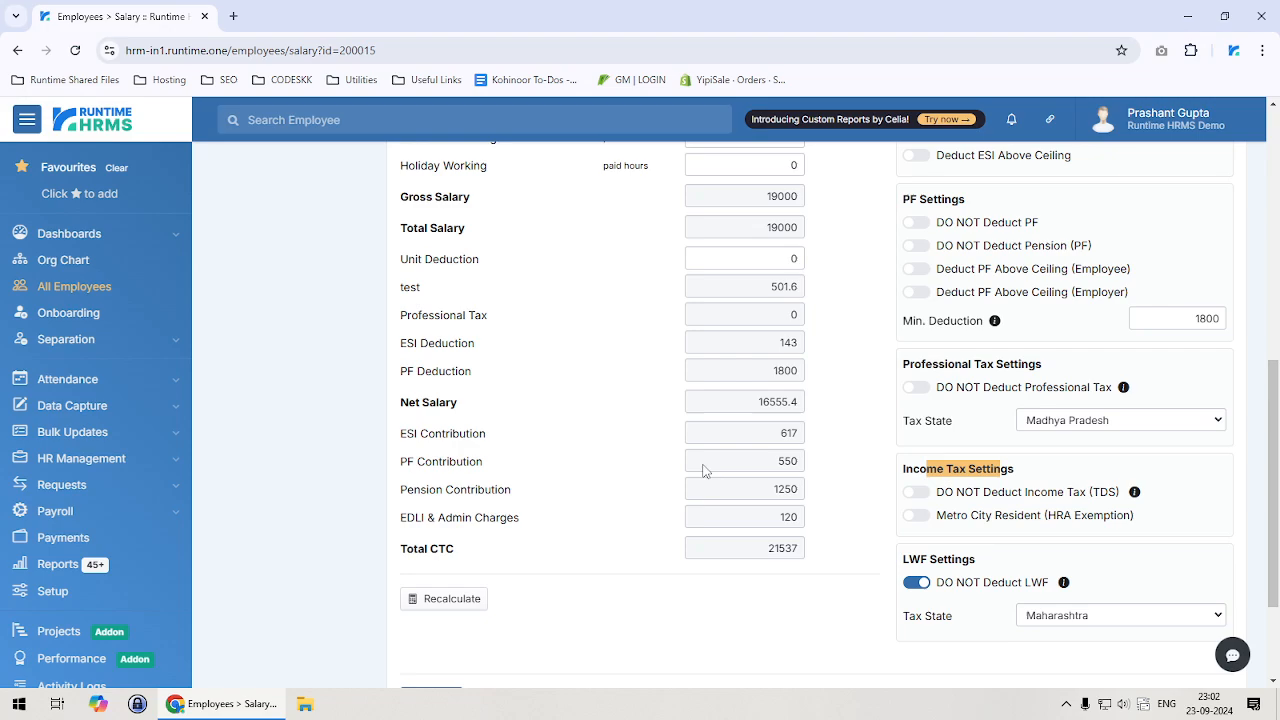
pyautogui.click(899, 477)
pyautogui.moveTo(899, 477); pyautogui.dragTo(1035, 475)
pyautogui.scroll(1, 517, 454)
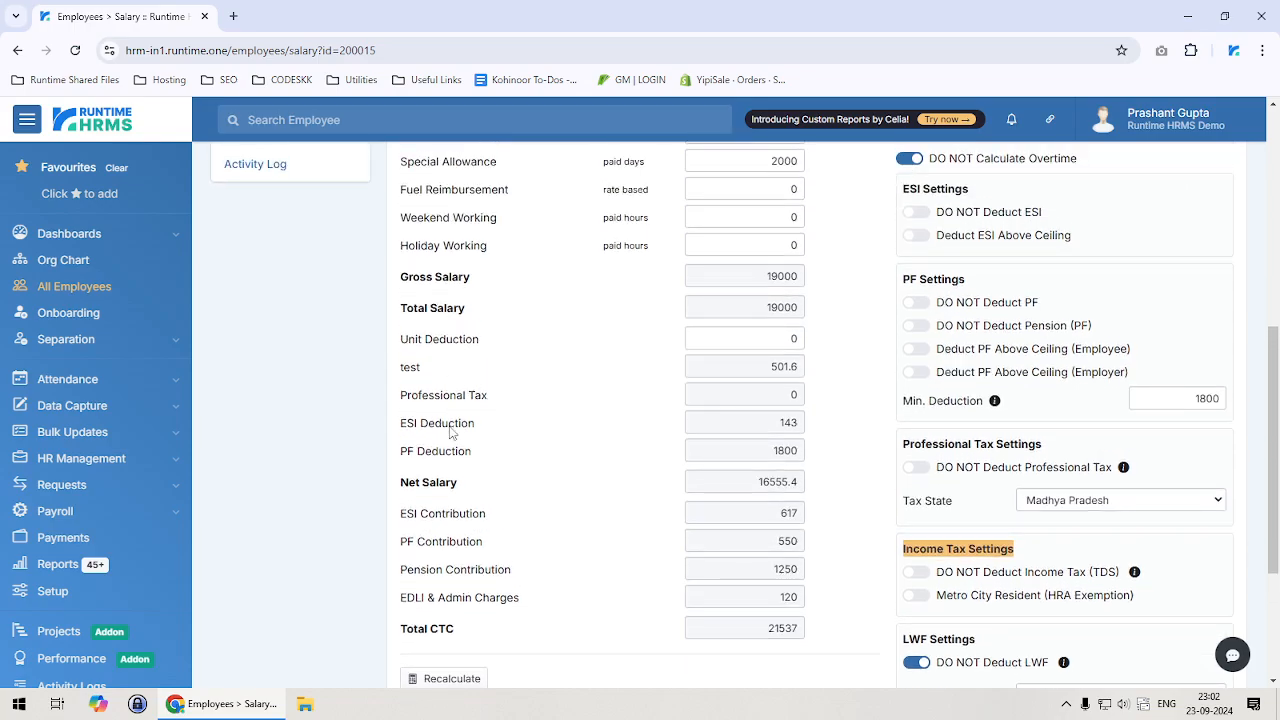
pyautogui.scroll(-1, 905, 585)
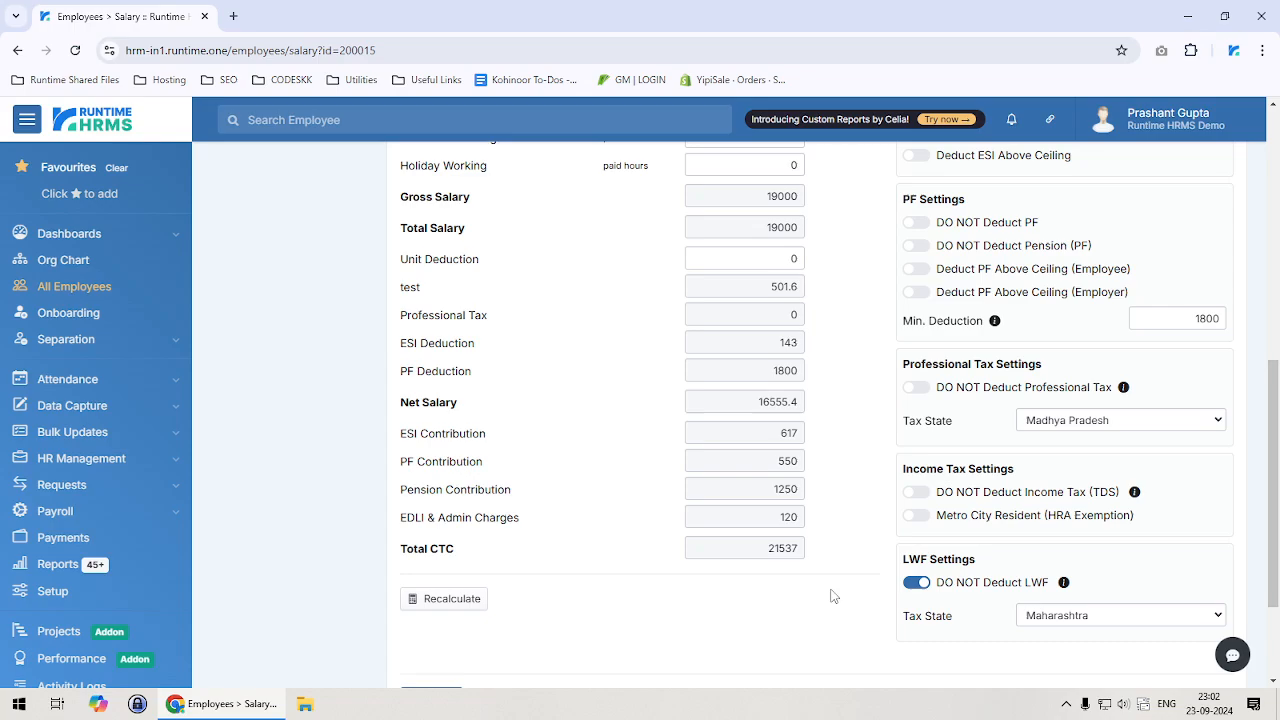
pyautogui.scroll(-2, 851, 580)
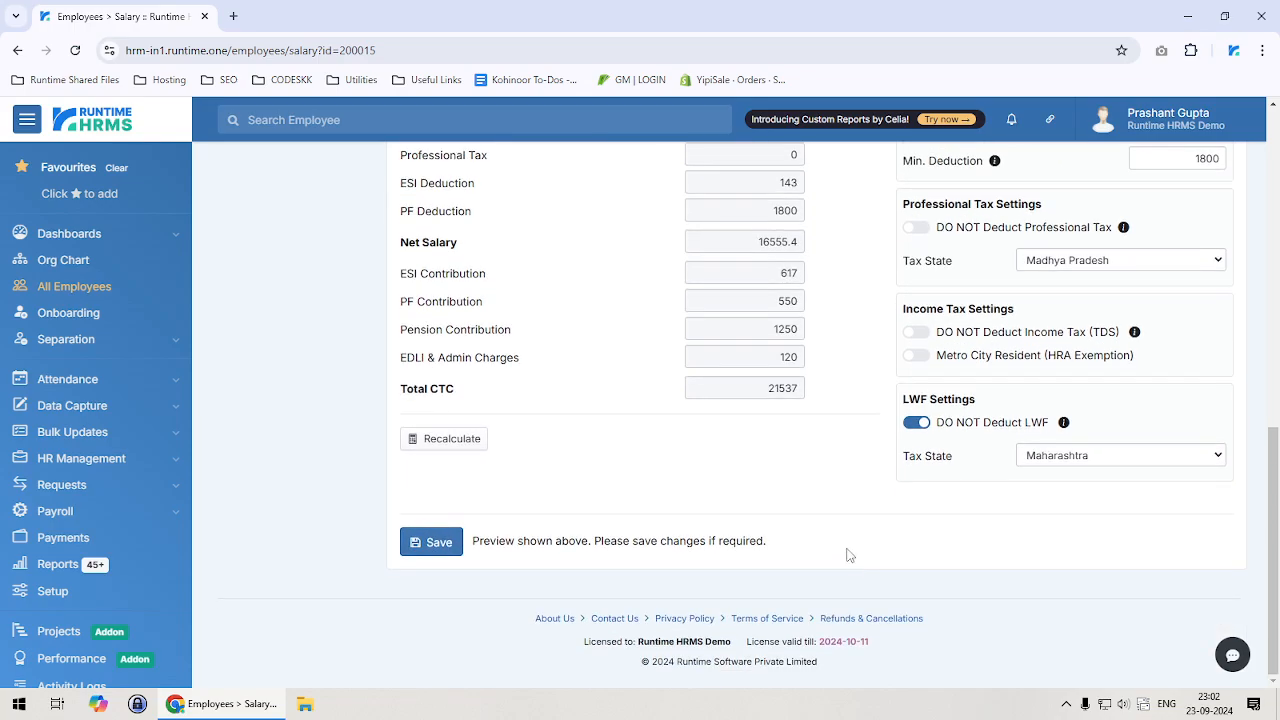
pyautogui.scroll(3, 846, 553)
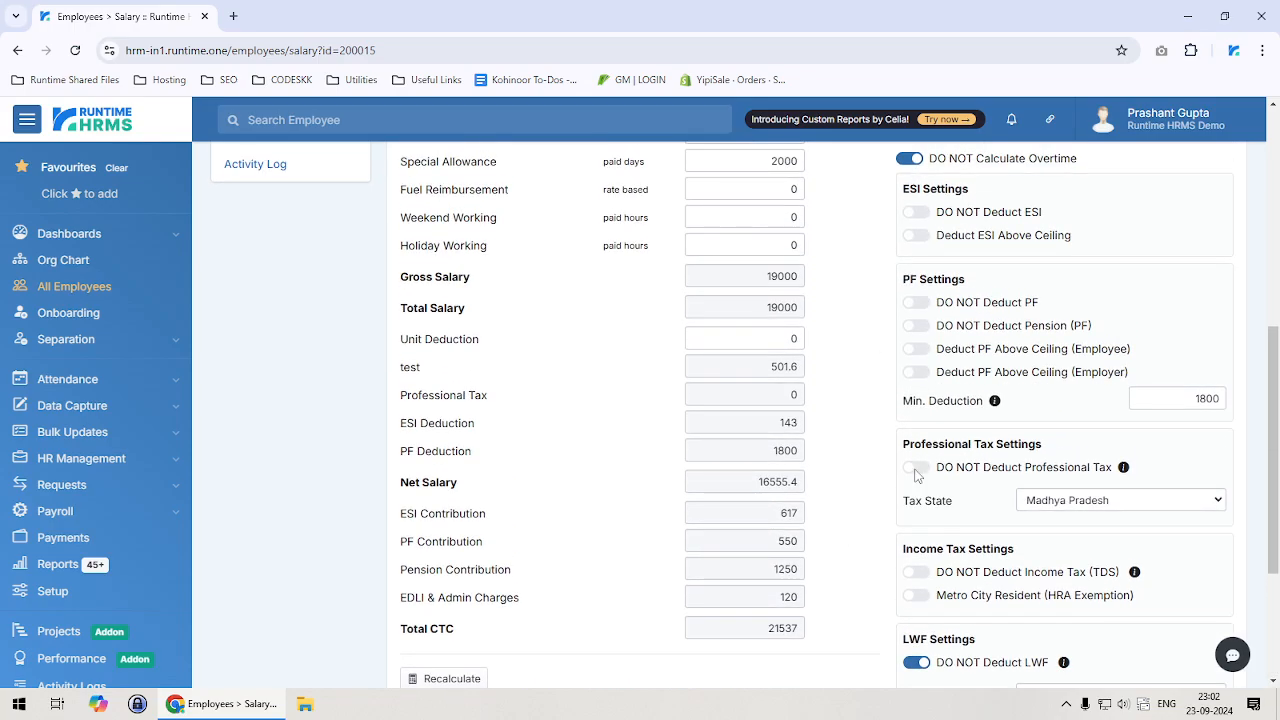
pyautogui.scroll(2, 884, 533)
pyautogui.scroll(2, 884, 533)
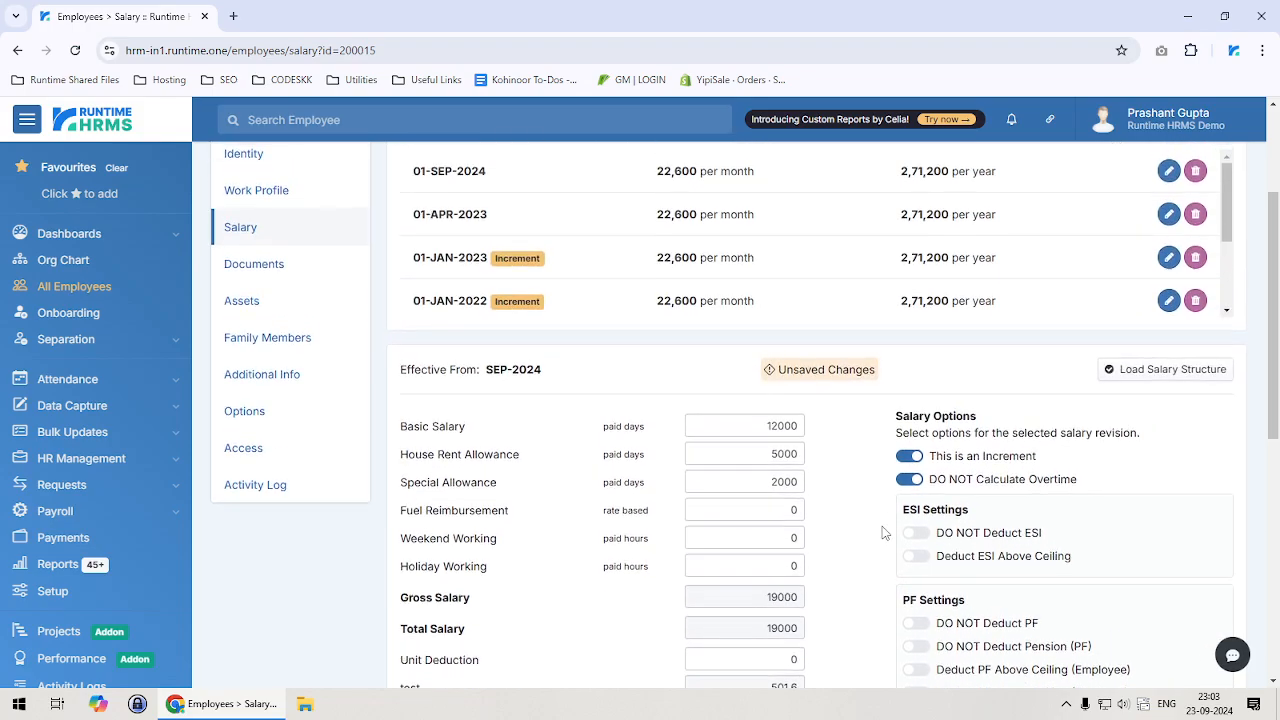
# Enable DO NOT Deduct ESI in the ESI Settings
pyautogui.scroll(-1, 990, 607)
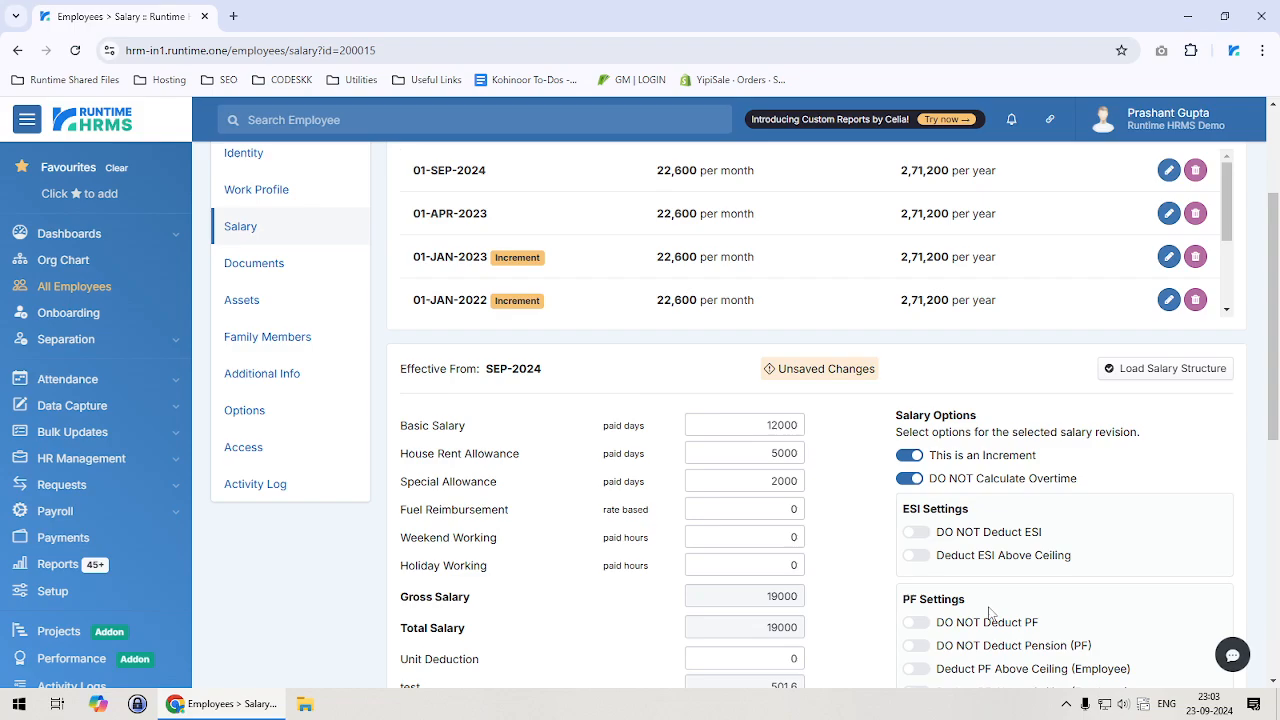
pyautogui.scroll(-2, 940, 490)
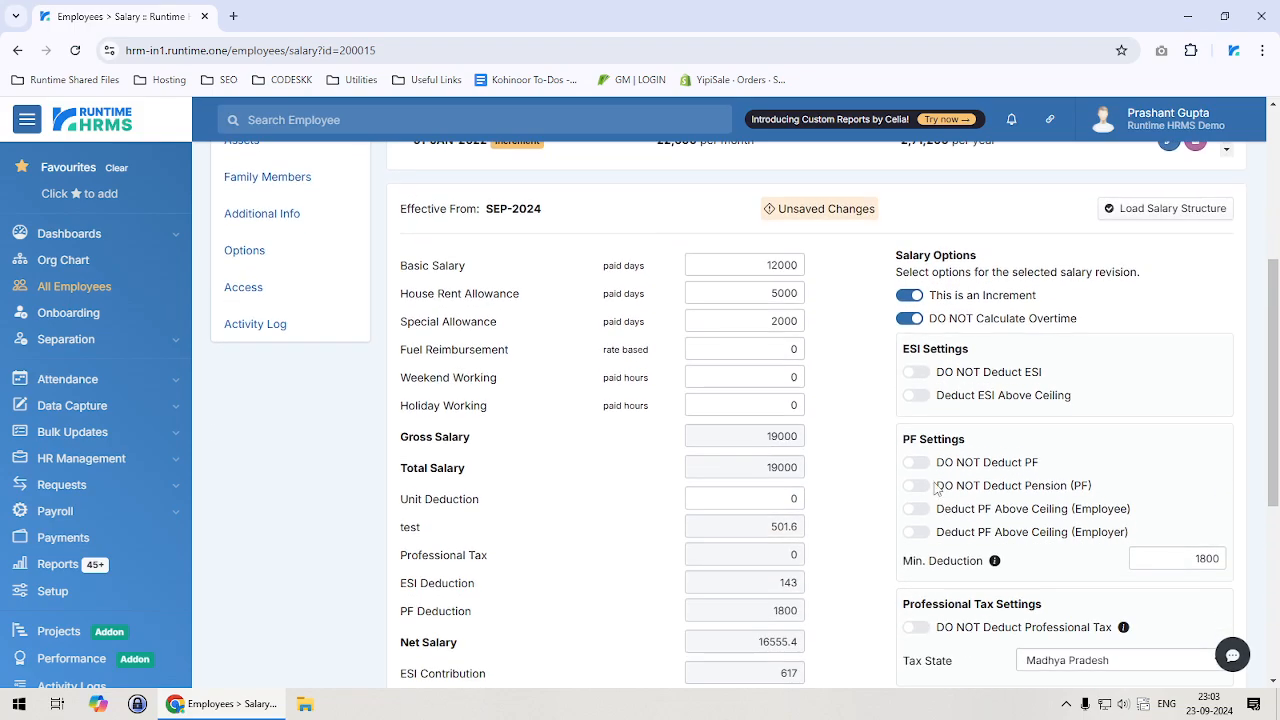
pyautogui.click(913, 376)
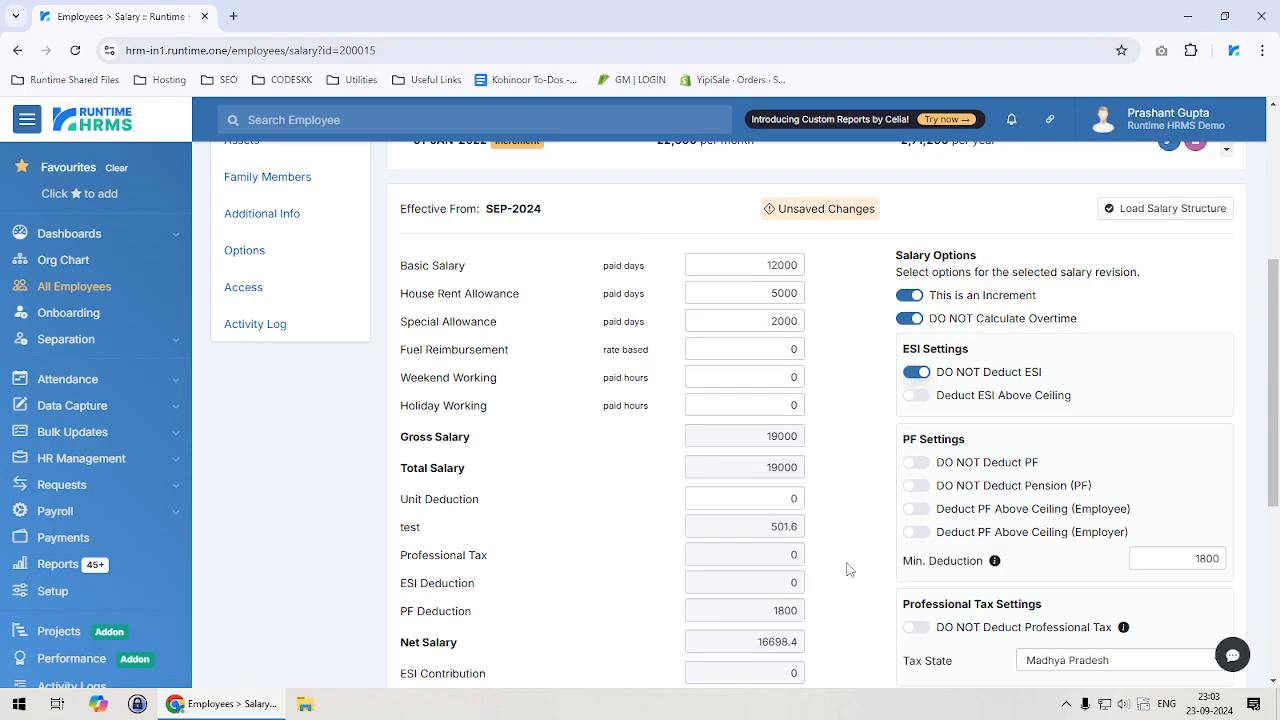
# Look through the Salary Revisions list and compare the monthly amounts of the 01-APR-2023 and 01-SEP-2024 revisions
pyautogui.scroll(3, 847, 571)
pyautogui.scroll(-3, 706, 400)
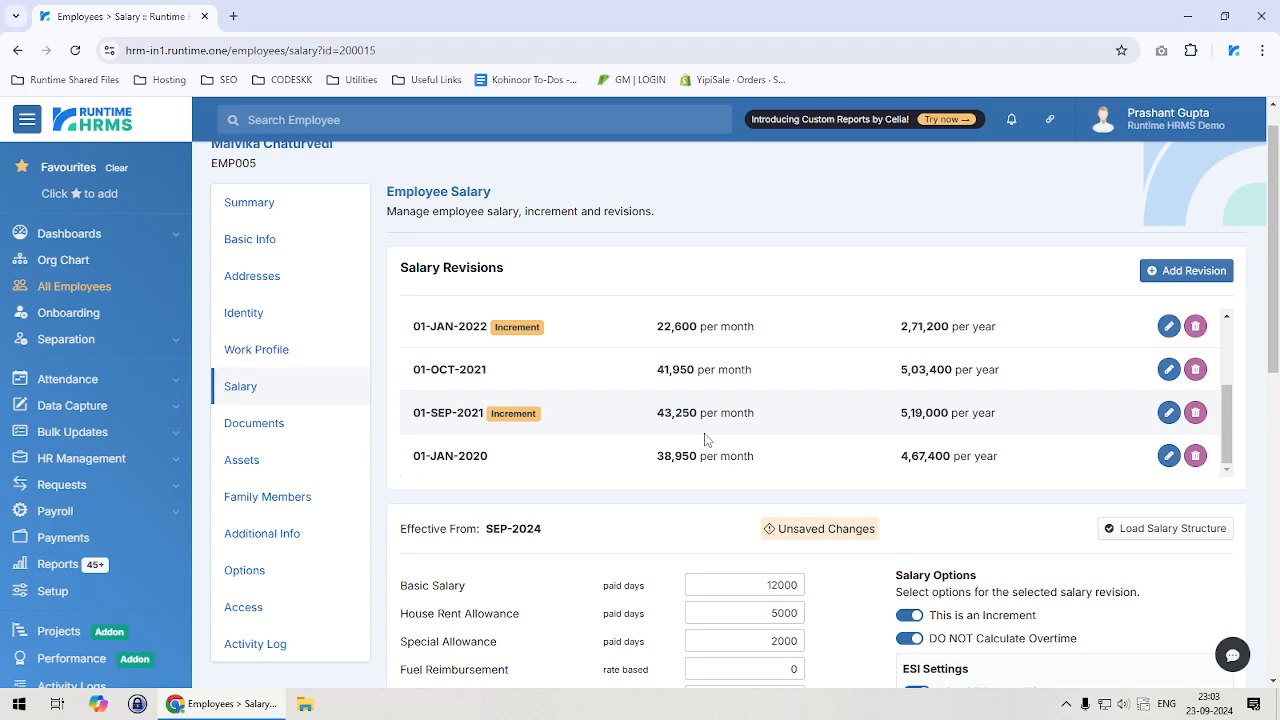
pyautogui.scroll(3, 706, 440)
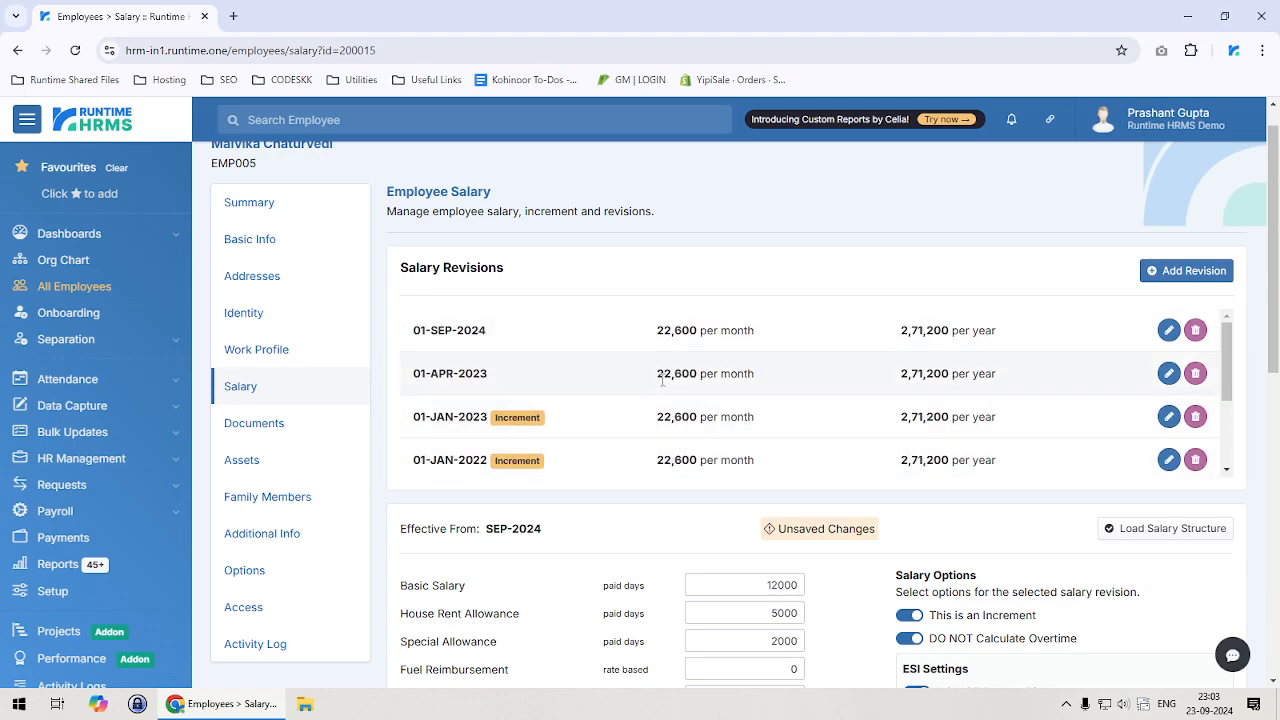
pyautogui.moveTo(657, 374); pyautogui.dragTo(751, 372)
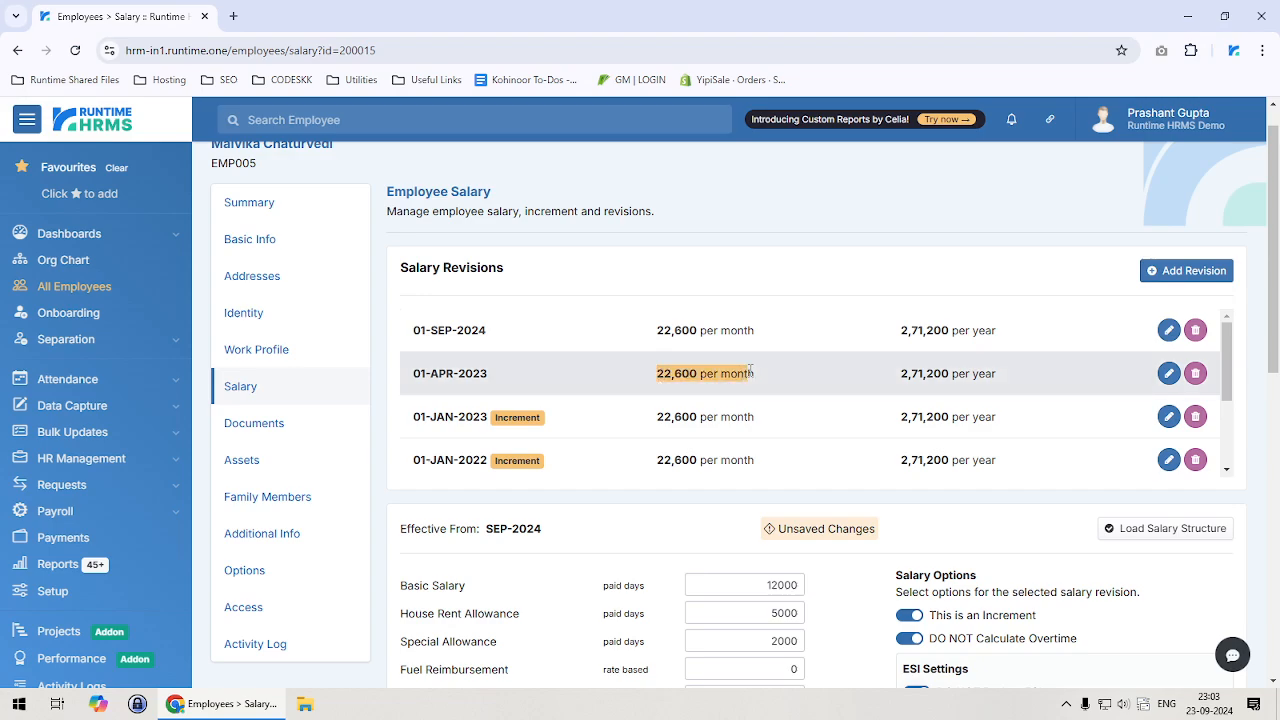
pyautogui.moveTo(657, 330); pyautogui.dragTo(758, 338)
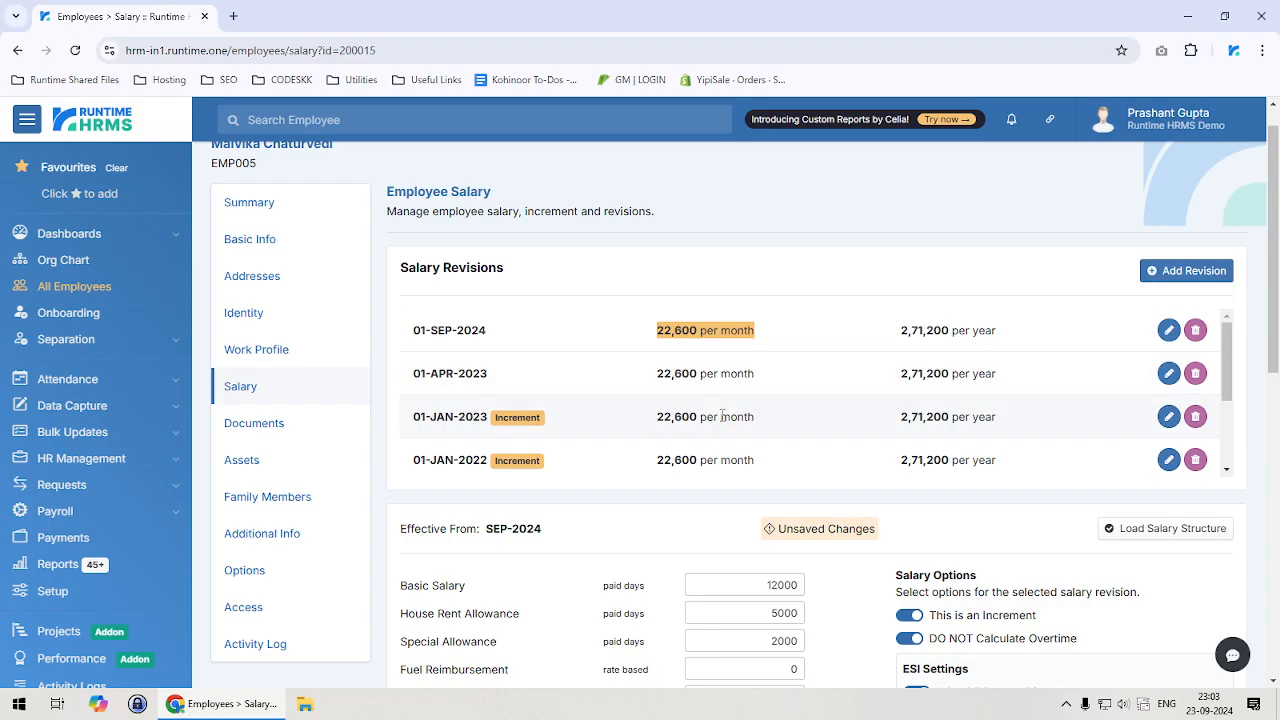
# Review the SEP-2024 salary components and options against the list of salary revisions
pyautogui.scroll(-2, 905, 488)
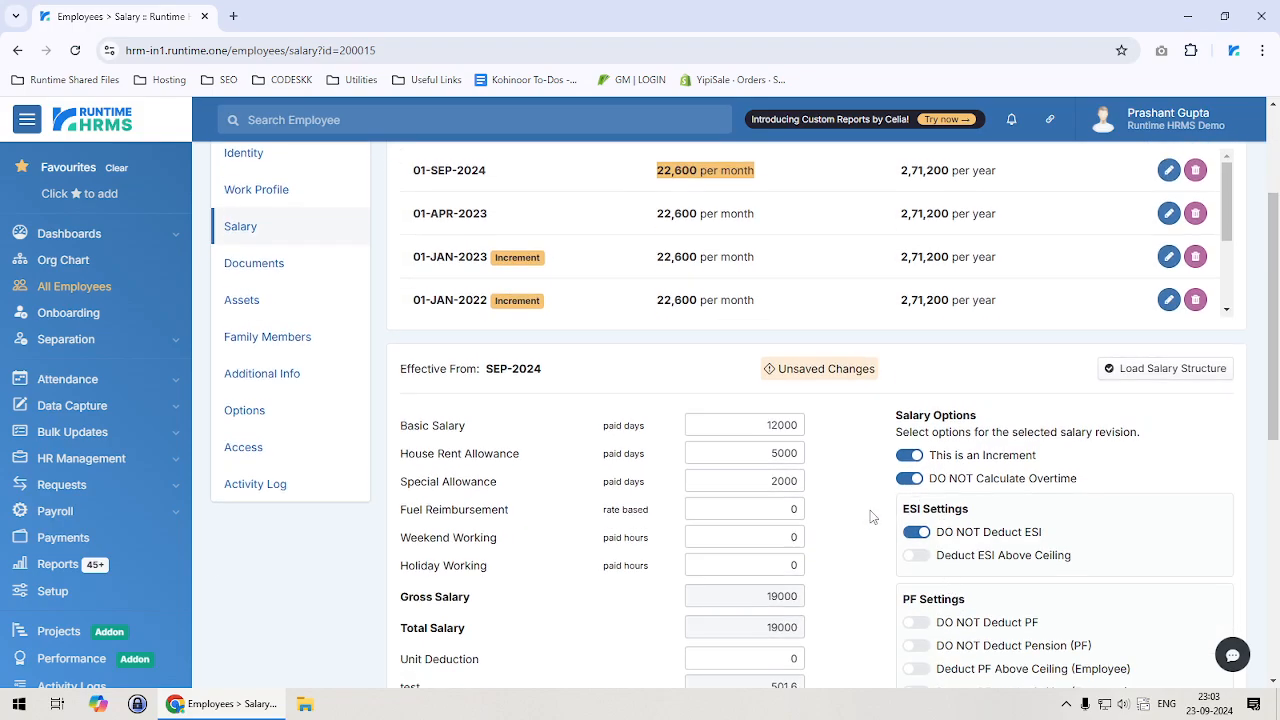
pyautogui.scroll(1, 865, 520)
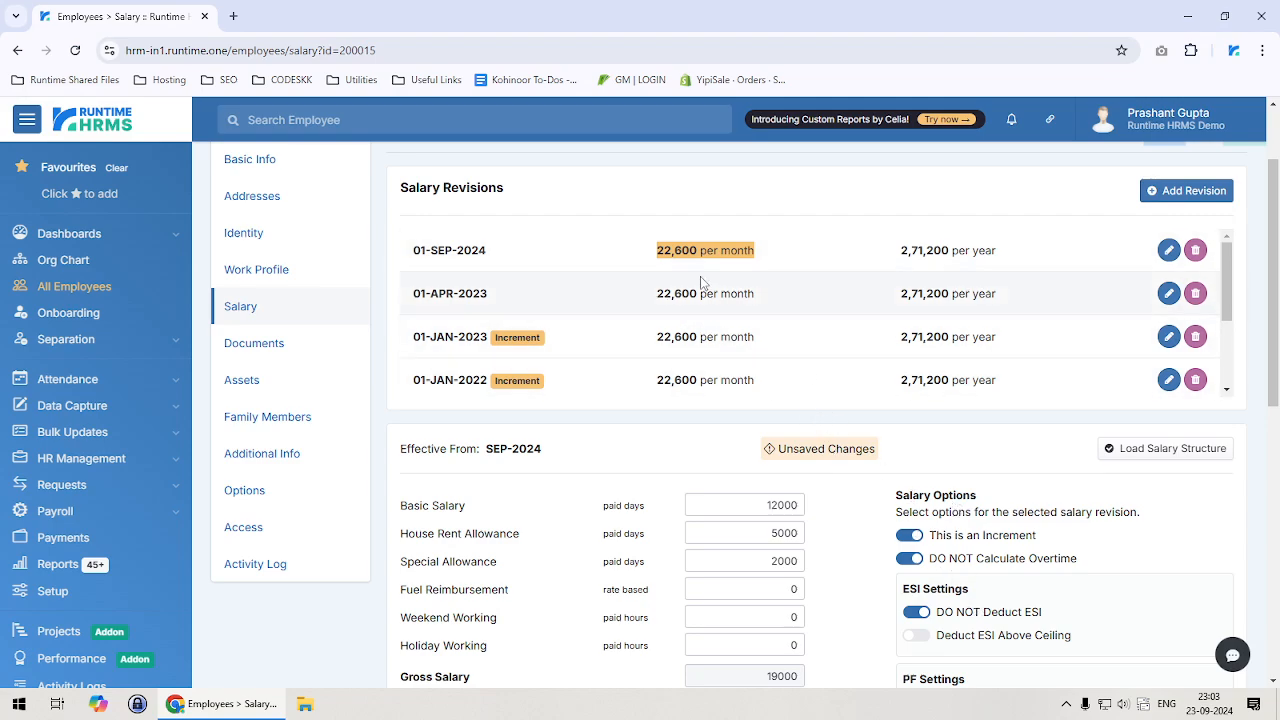
pyautogui.scroll(-2, 843, 540)
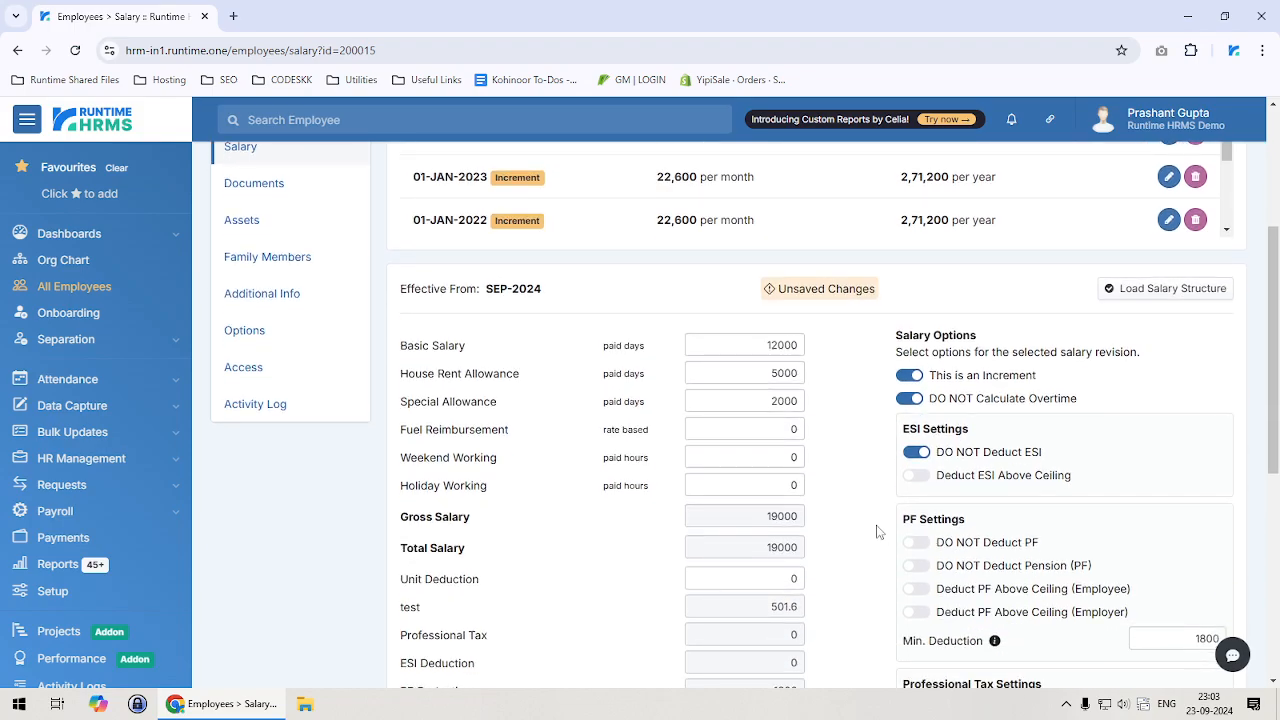
pyautogui.scroll(2, 857, 522)
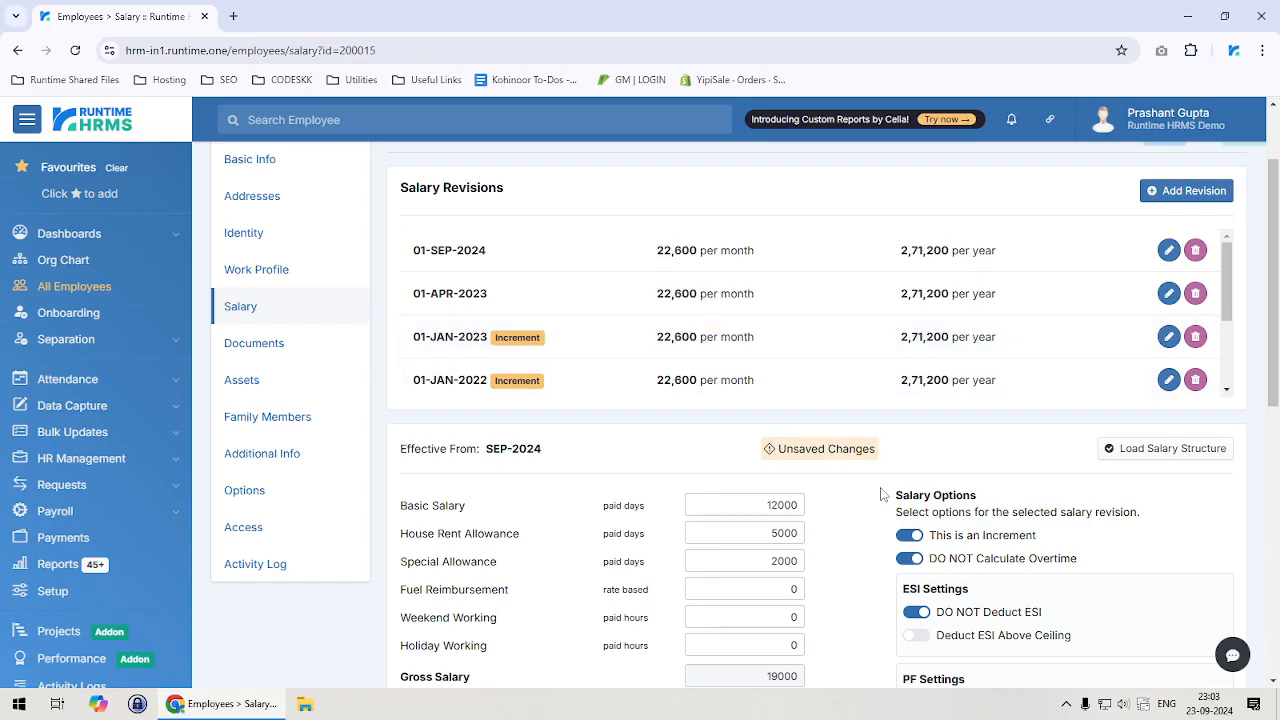
pyautogui.scroll(-6, 870, 505)
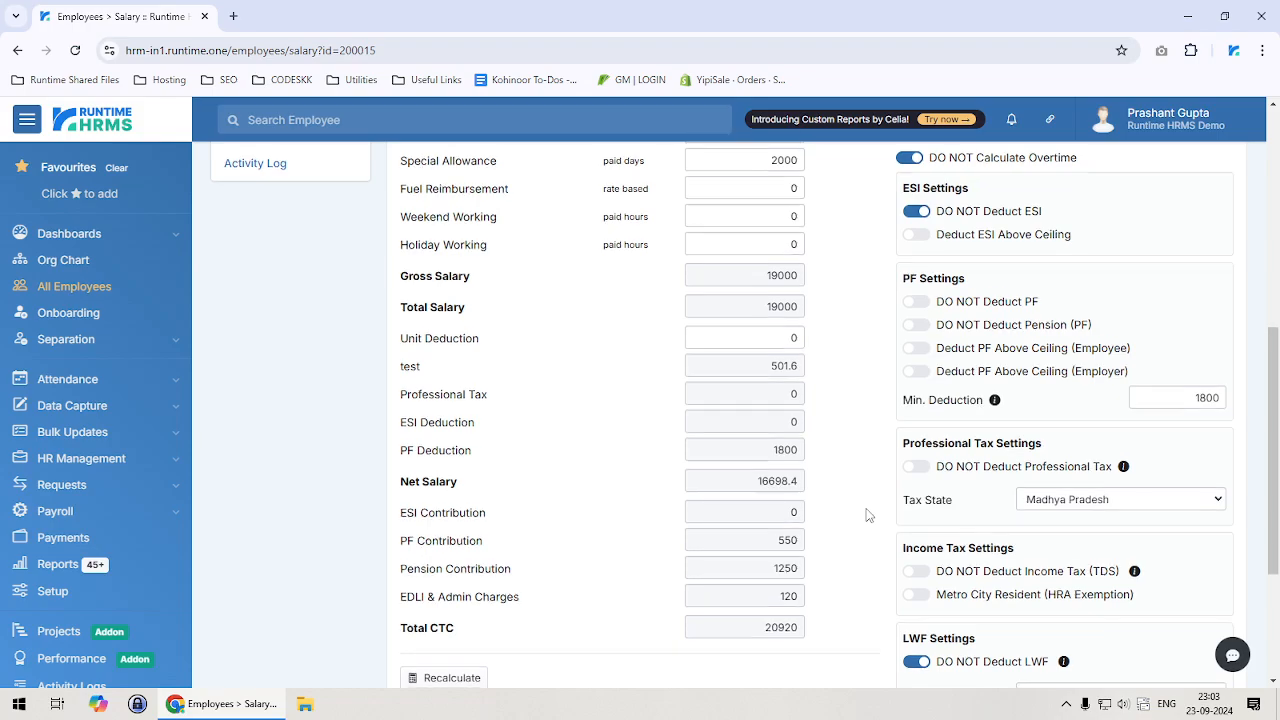
pyautogui.scroll(6, 868, 515)
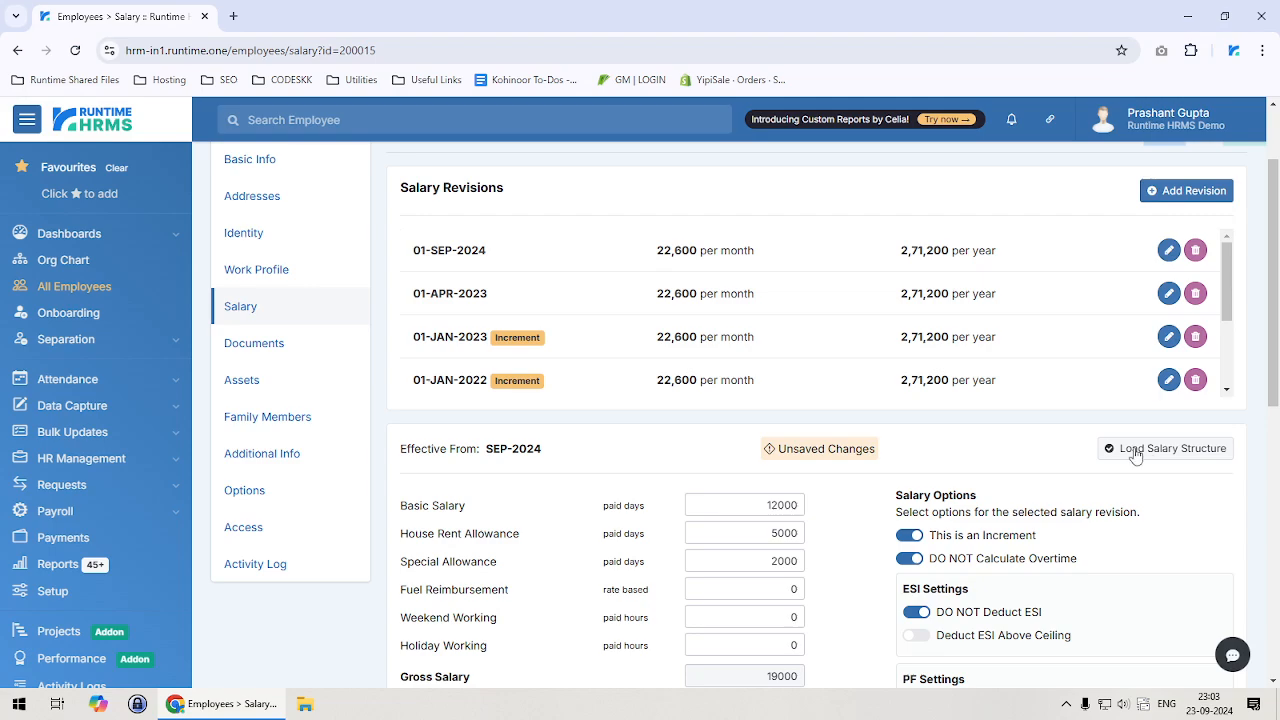
# Check the Basic Salary, House Rent Allowance and Special Allowance amounts of the SEP-2024 revision
pyautogui.scroll(-1, 884, 473)
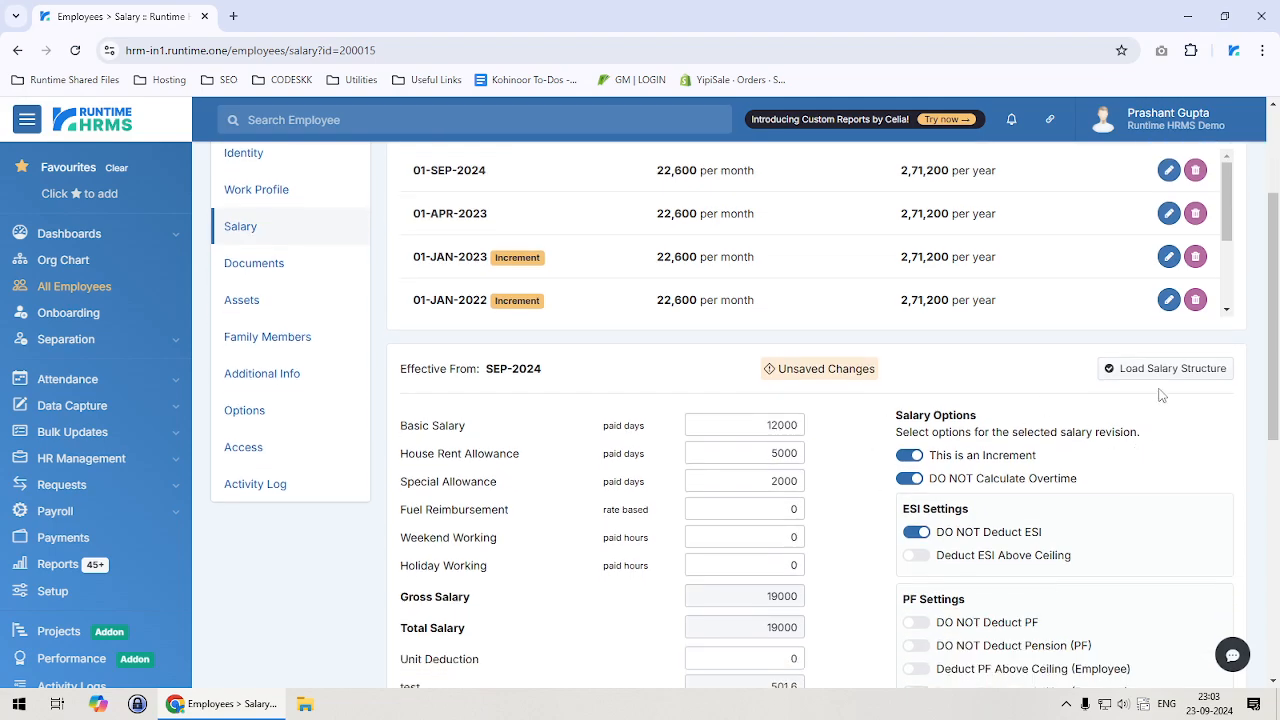
pyautogui.click(763, 424)
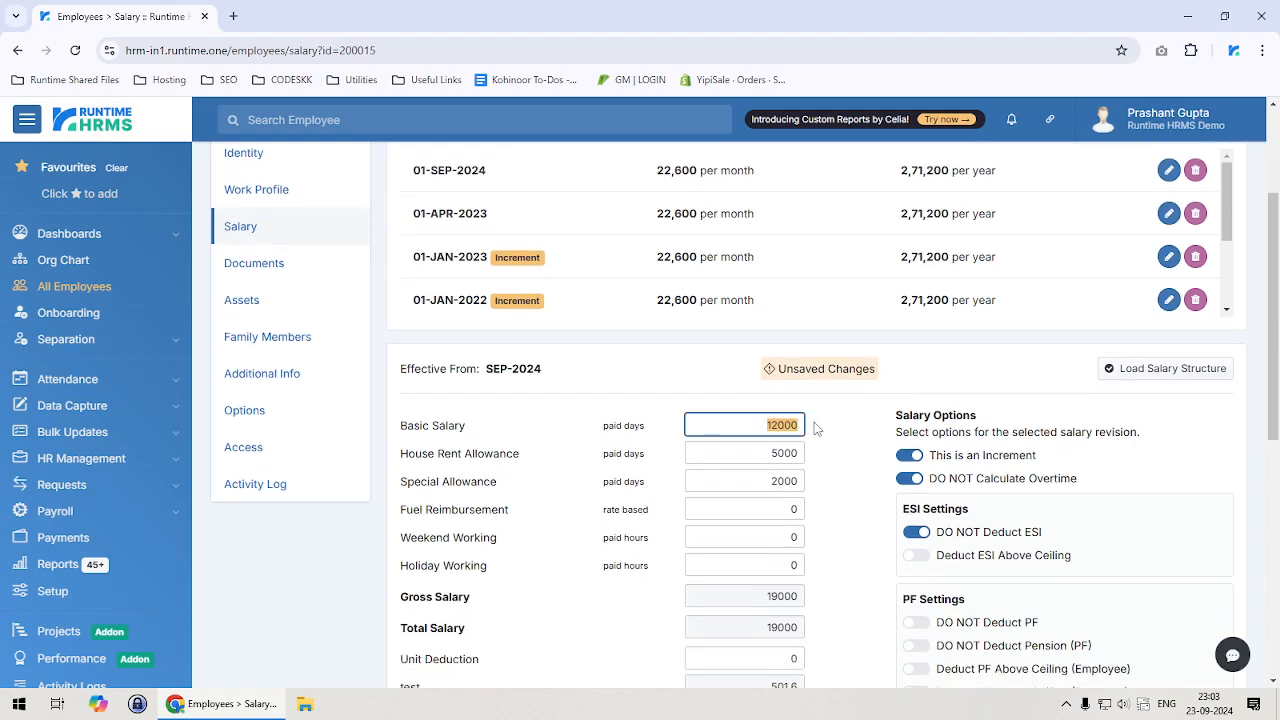
pyautogui.click(763, 455)
pyautogui.click(778, 486)
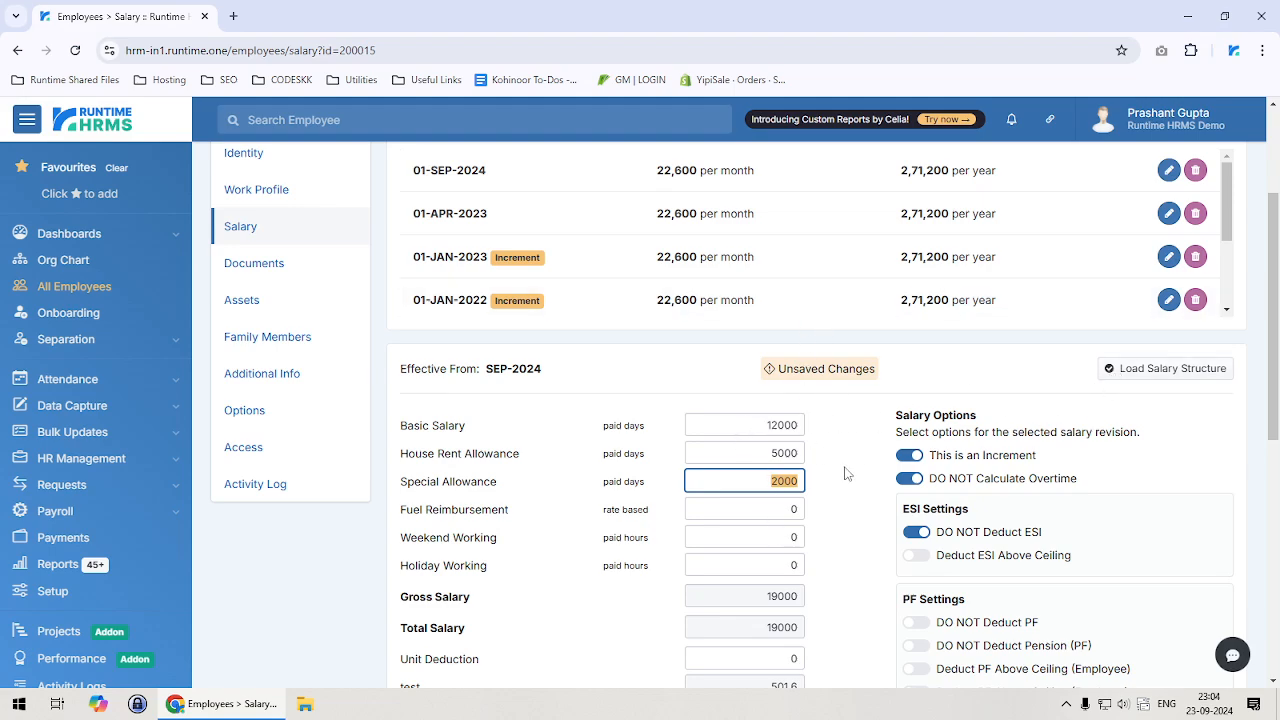
# Load the Manager salary structure into the SEP-2024 revision with a gross salary of 50000
pyautogui.click(1130, 368)
pyautogui.click(646, 182)
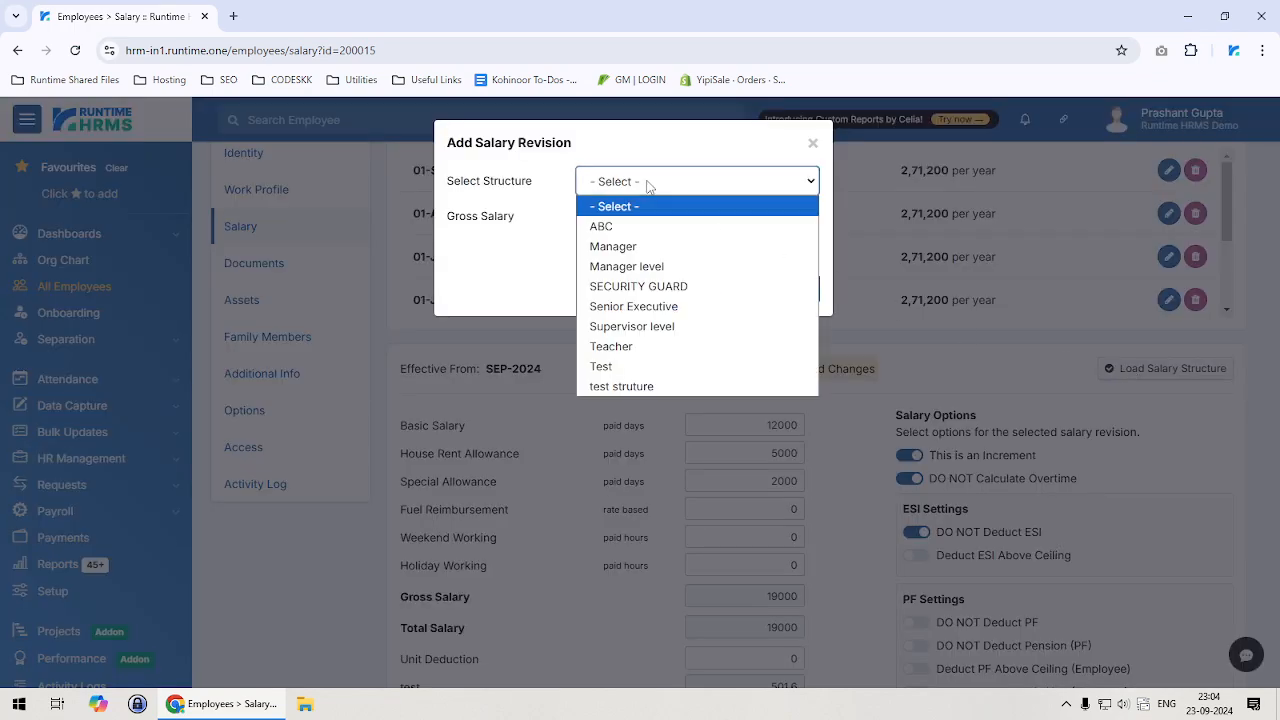
pyautogui.click(650, 246)
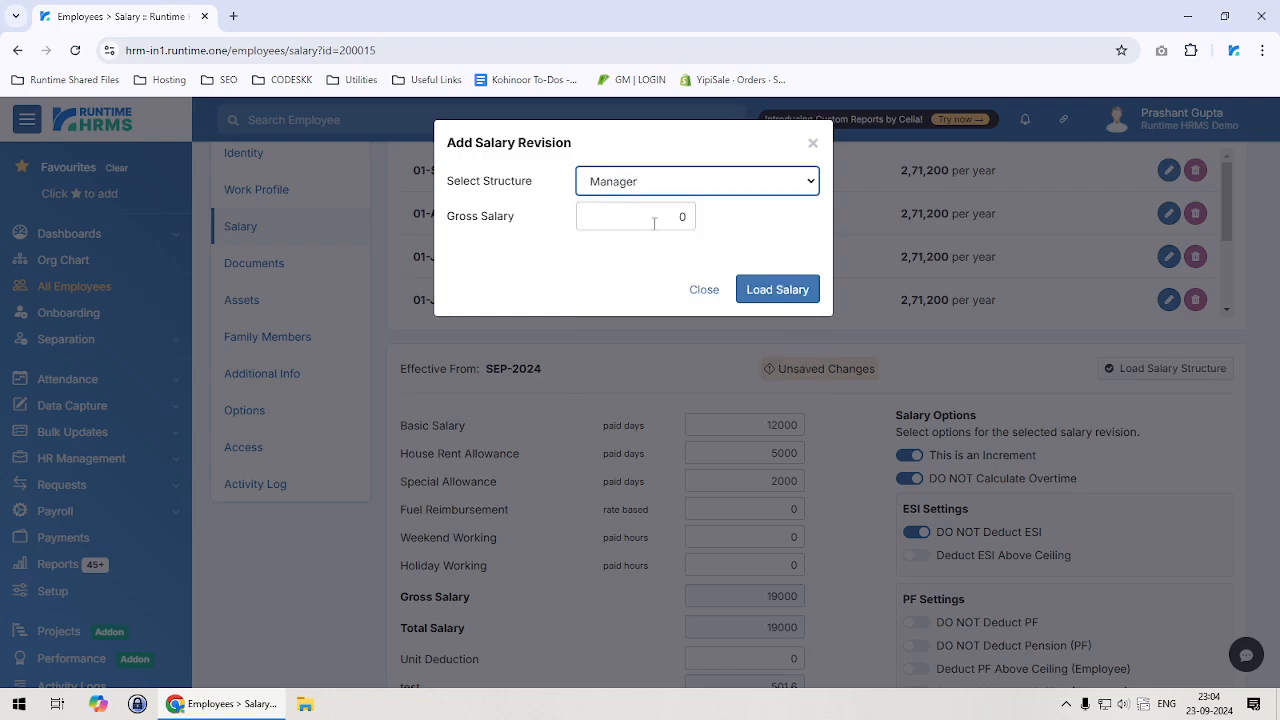
pyautogui.click(654, 217)
pyautogui.write('500002')
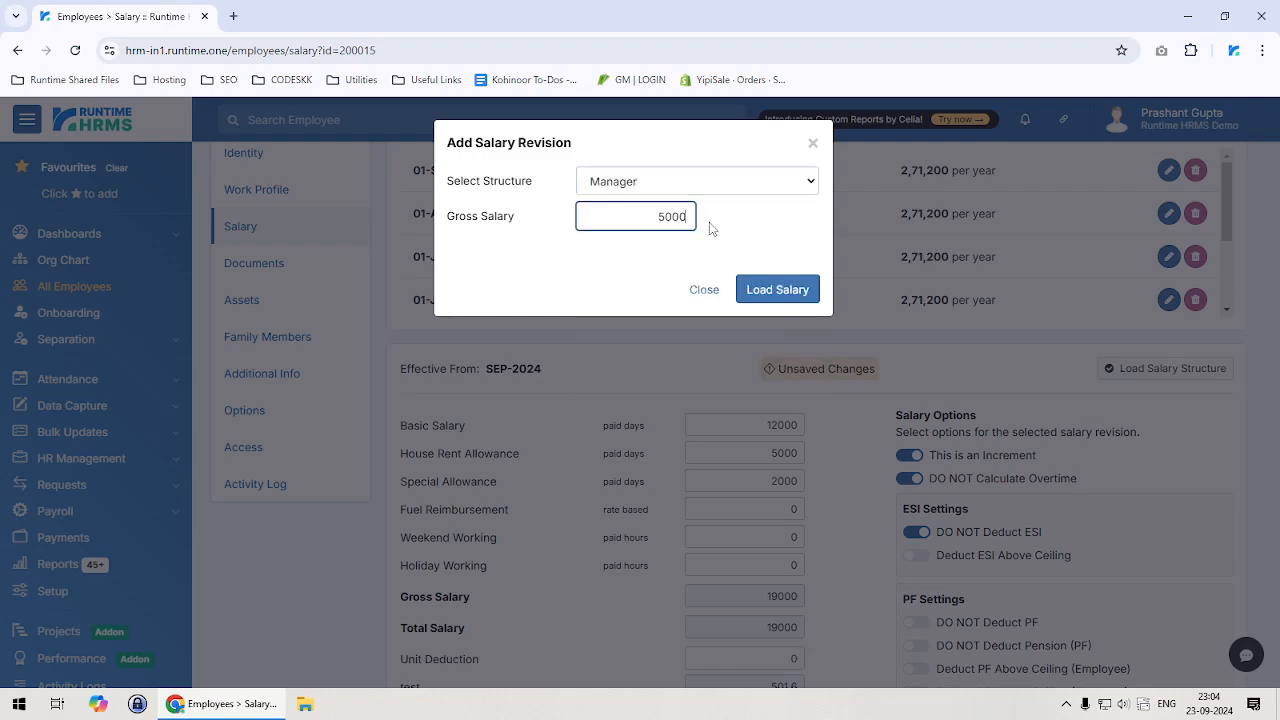
pyautogui.press('BackSpace')
pyautogui.click(763, 289)
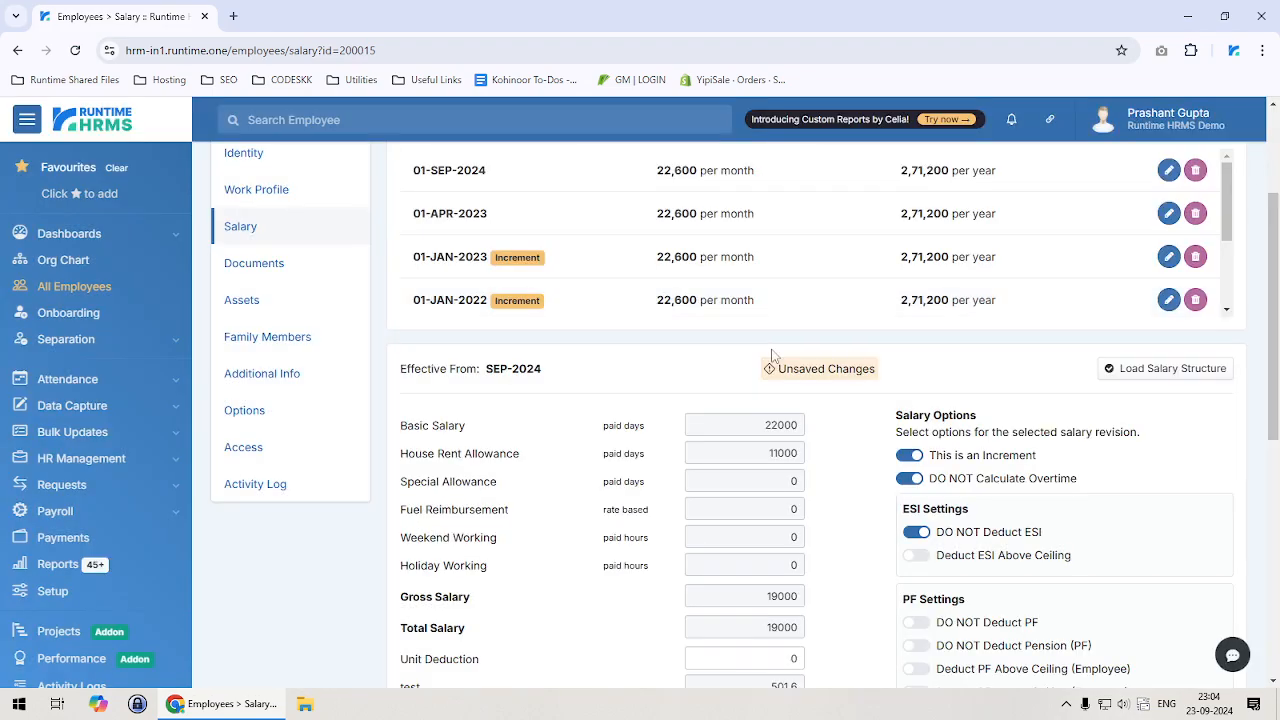
# Check the loaded Basic Salary and House Rent Allowance, recalculate the SEP-2024 salary, and review the components against the revisions list
pyautogui.click(780, 427)
pyautogui.click(783, 456)
pyautogui.scroll(-4, 790, 540)
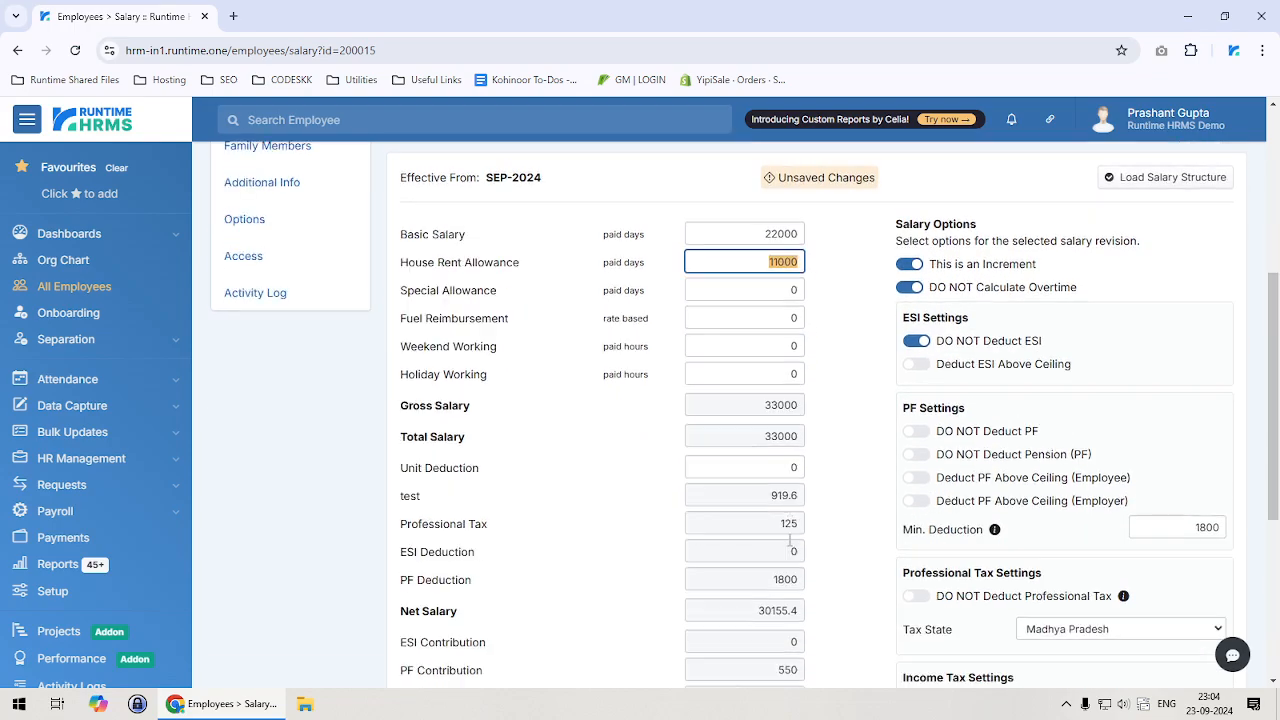
pyautogui.scroll(-1, 443, 672)
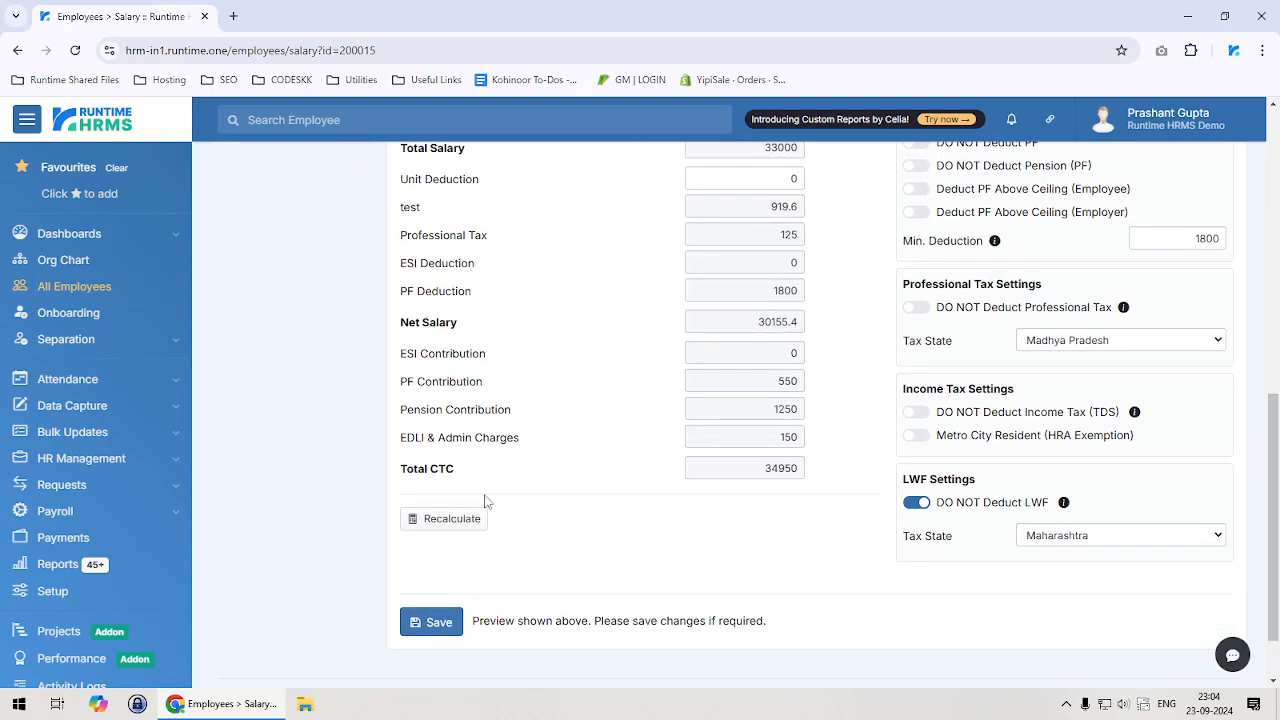
pyautogui.click(455, 520)
pyautogui.scroll(5, 646, 549)
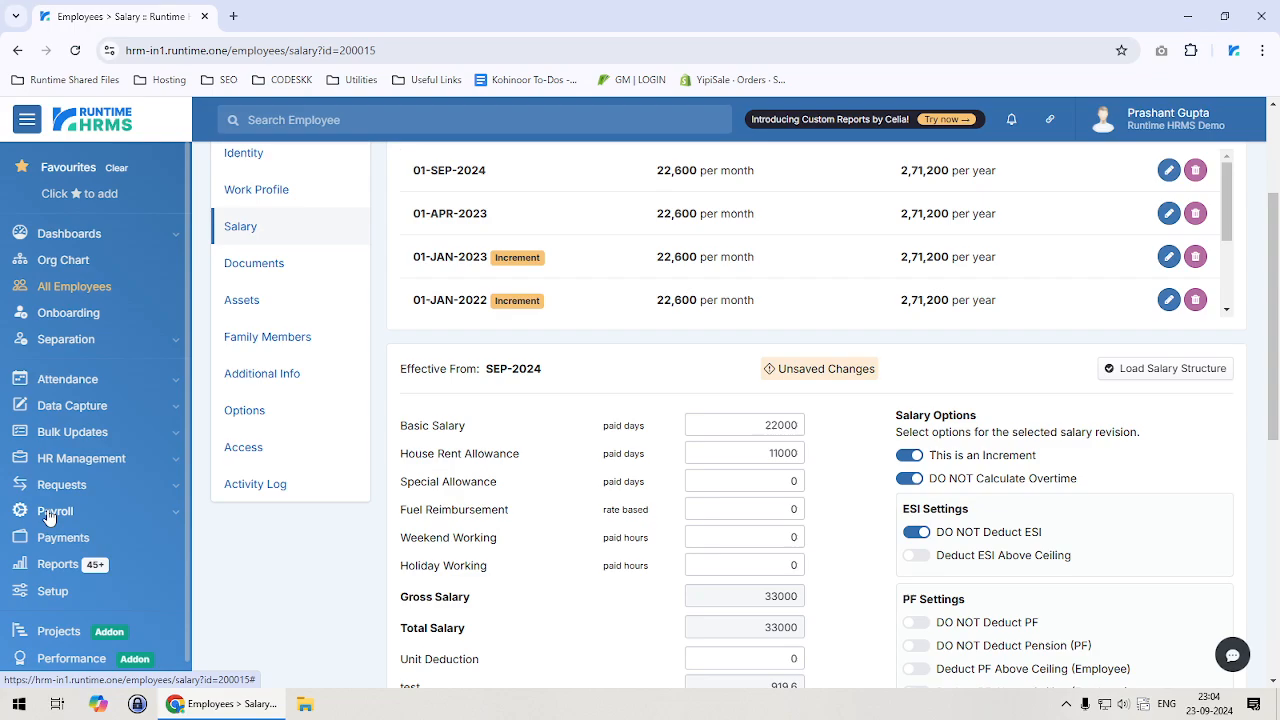
pyautogui.scroll(3, 611, 481)
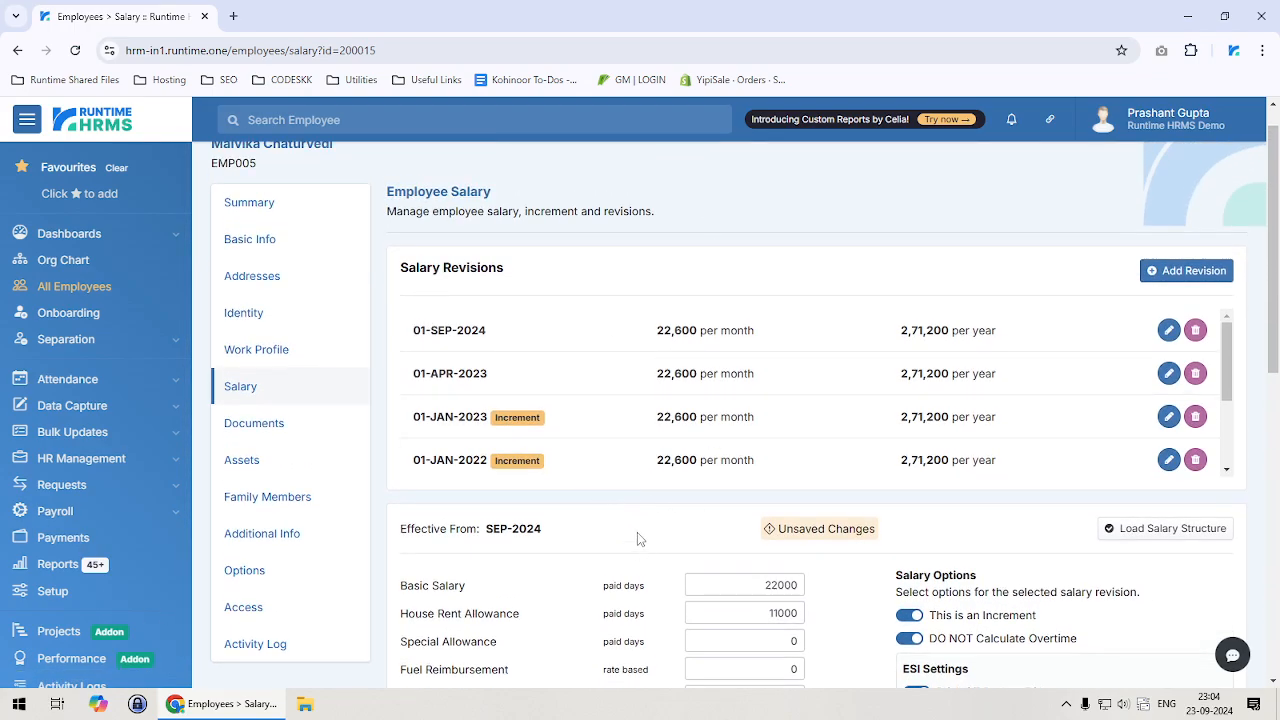
pyautogui.scroll(1, 637, 535)
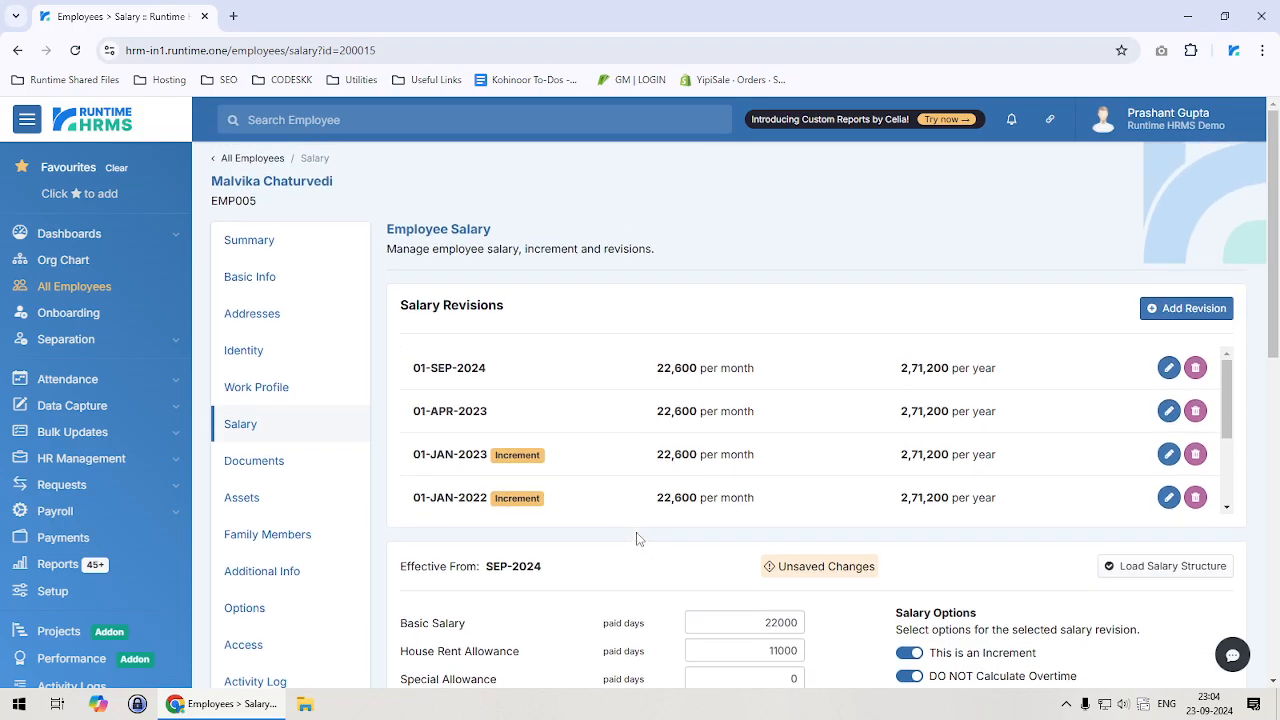